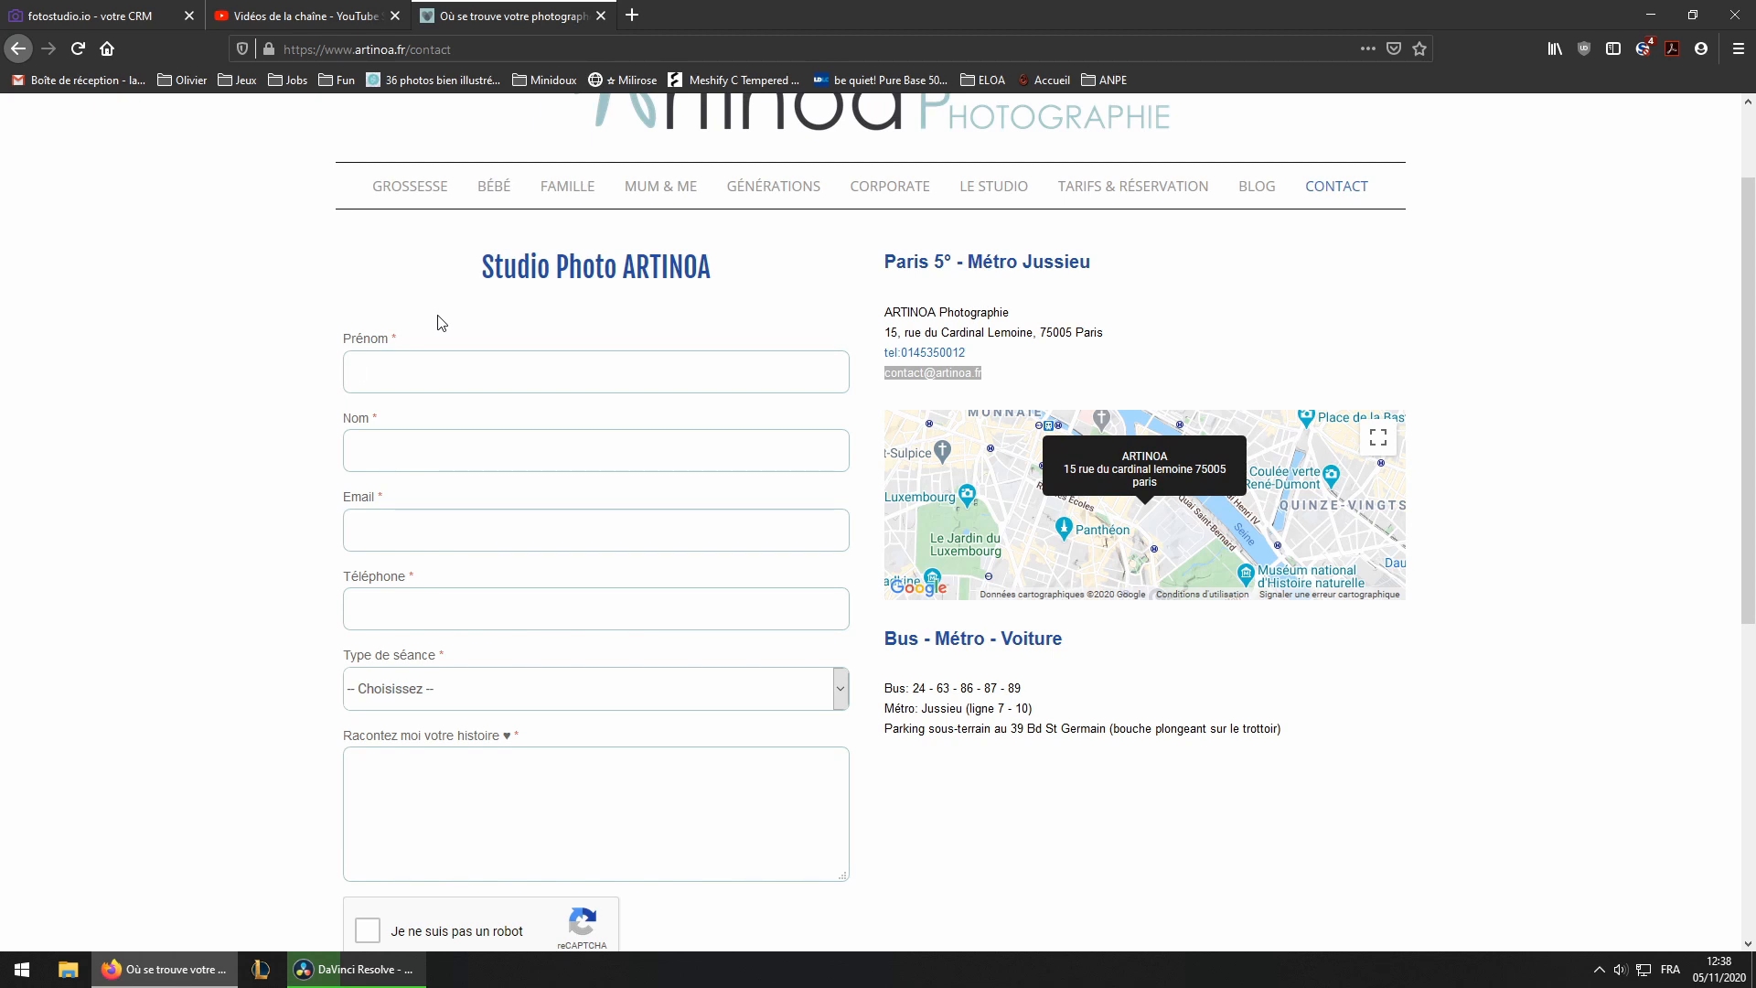
Examine the fields and submit button of the studio website's contact form
click(580, 366)
scroll(317, 710, down, 3)
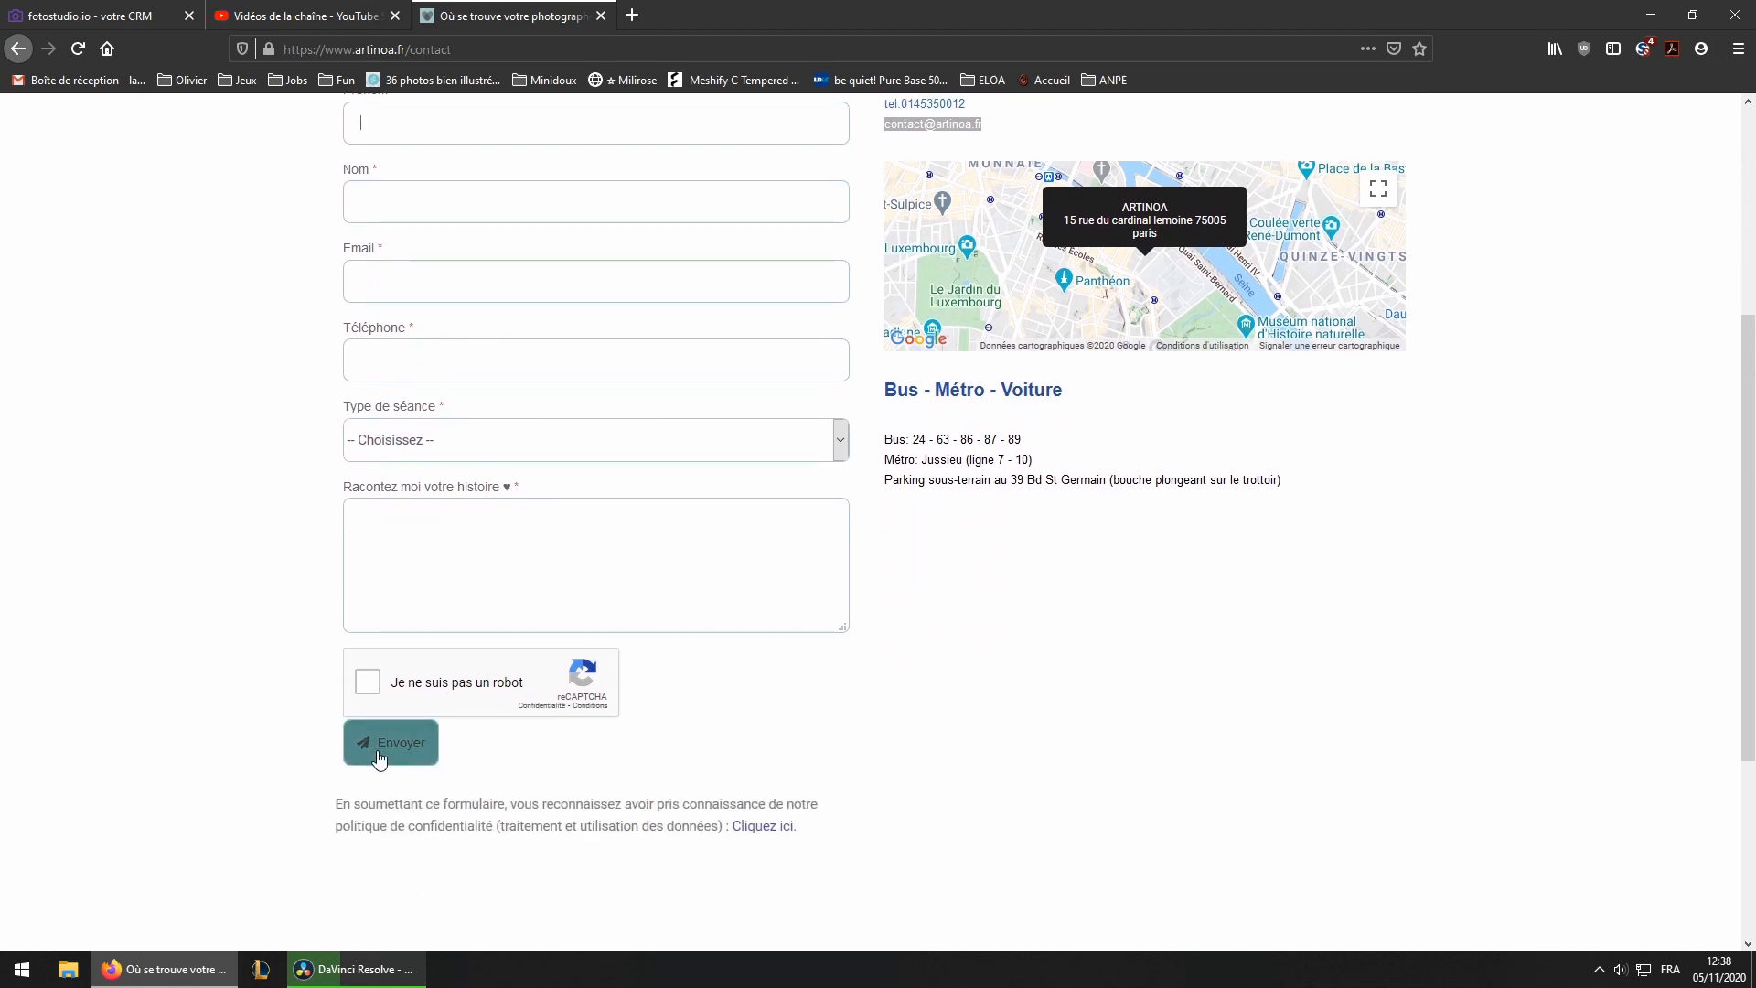
click(391, 758)
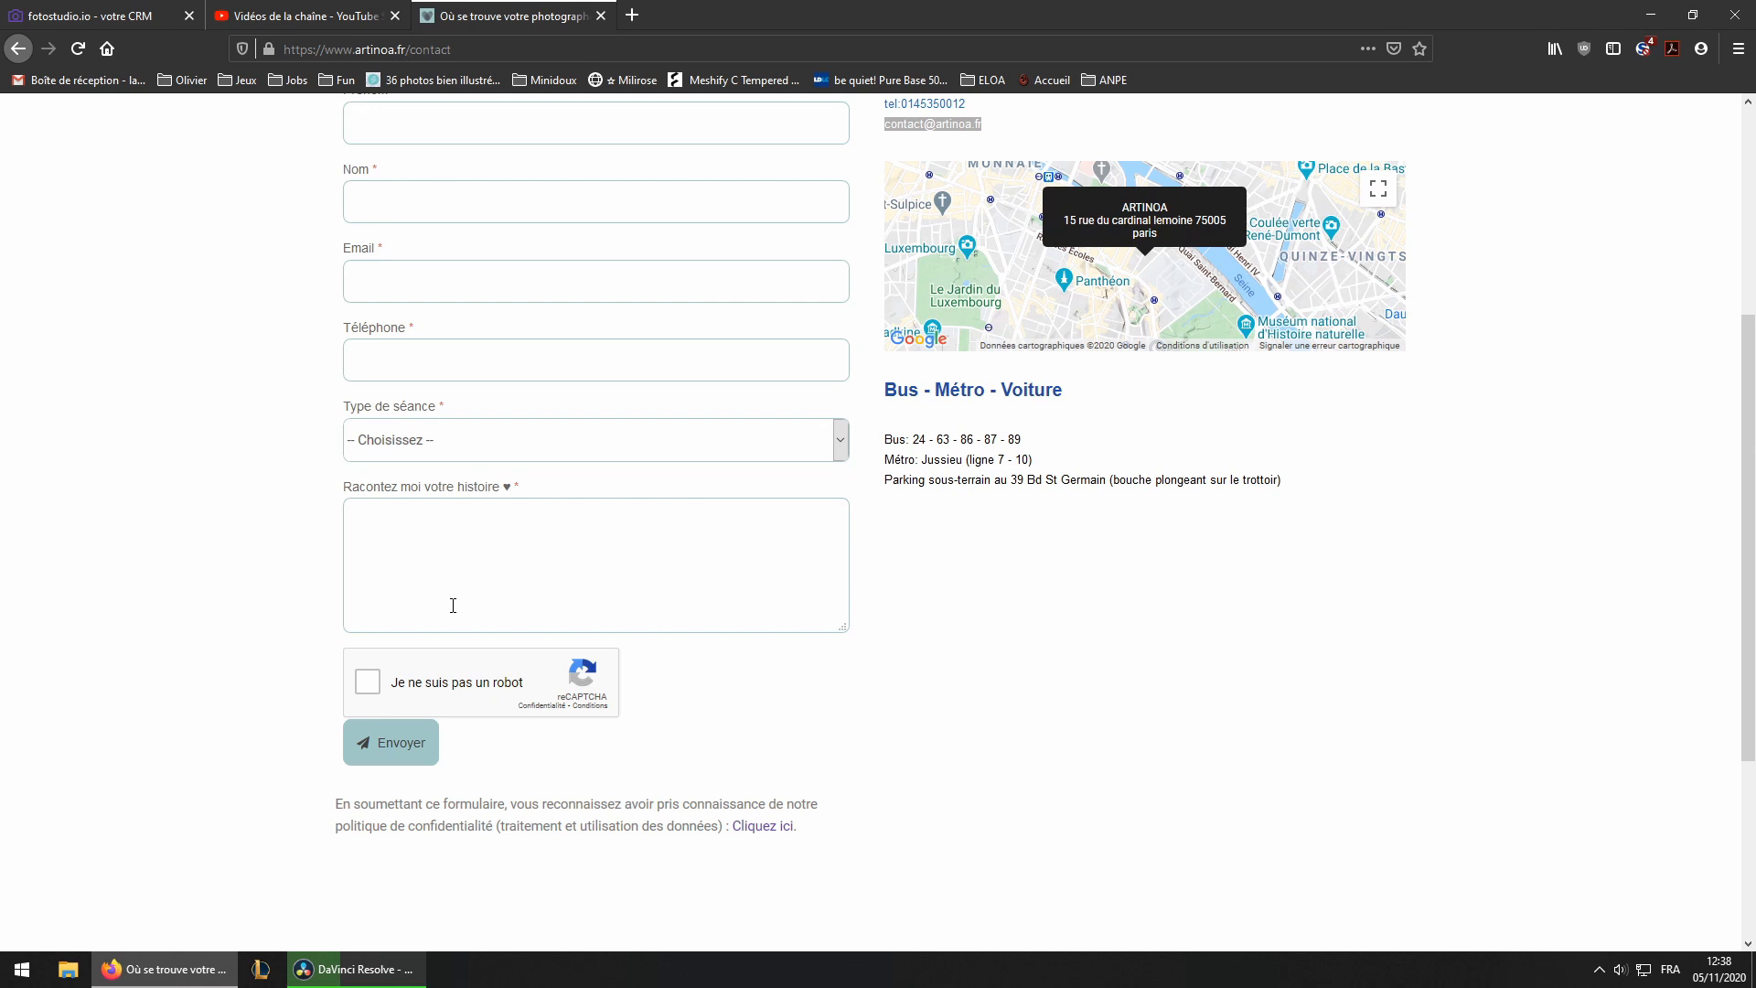
Open a client contact's sheet from the CRM's contacts list
click(114, 18)
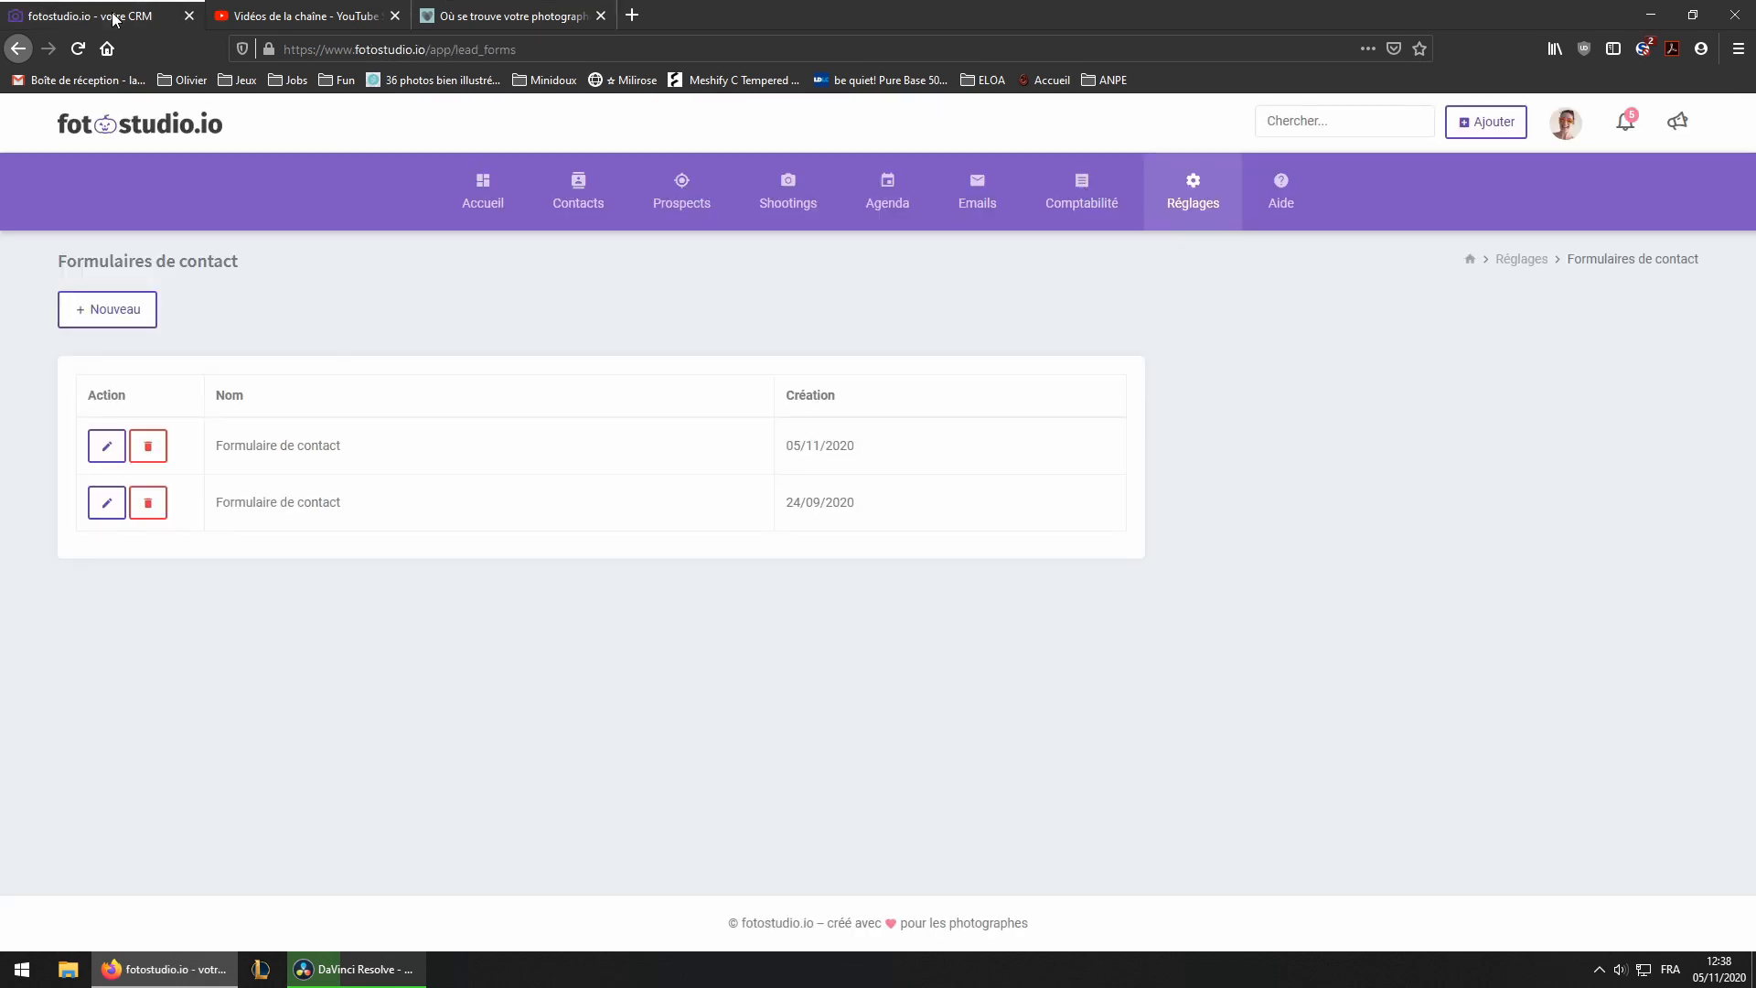
click(498, 203)
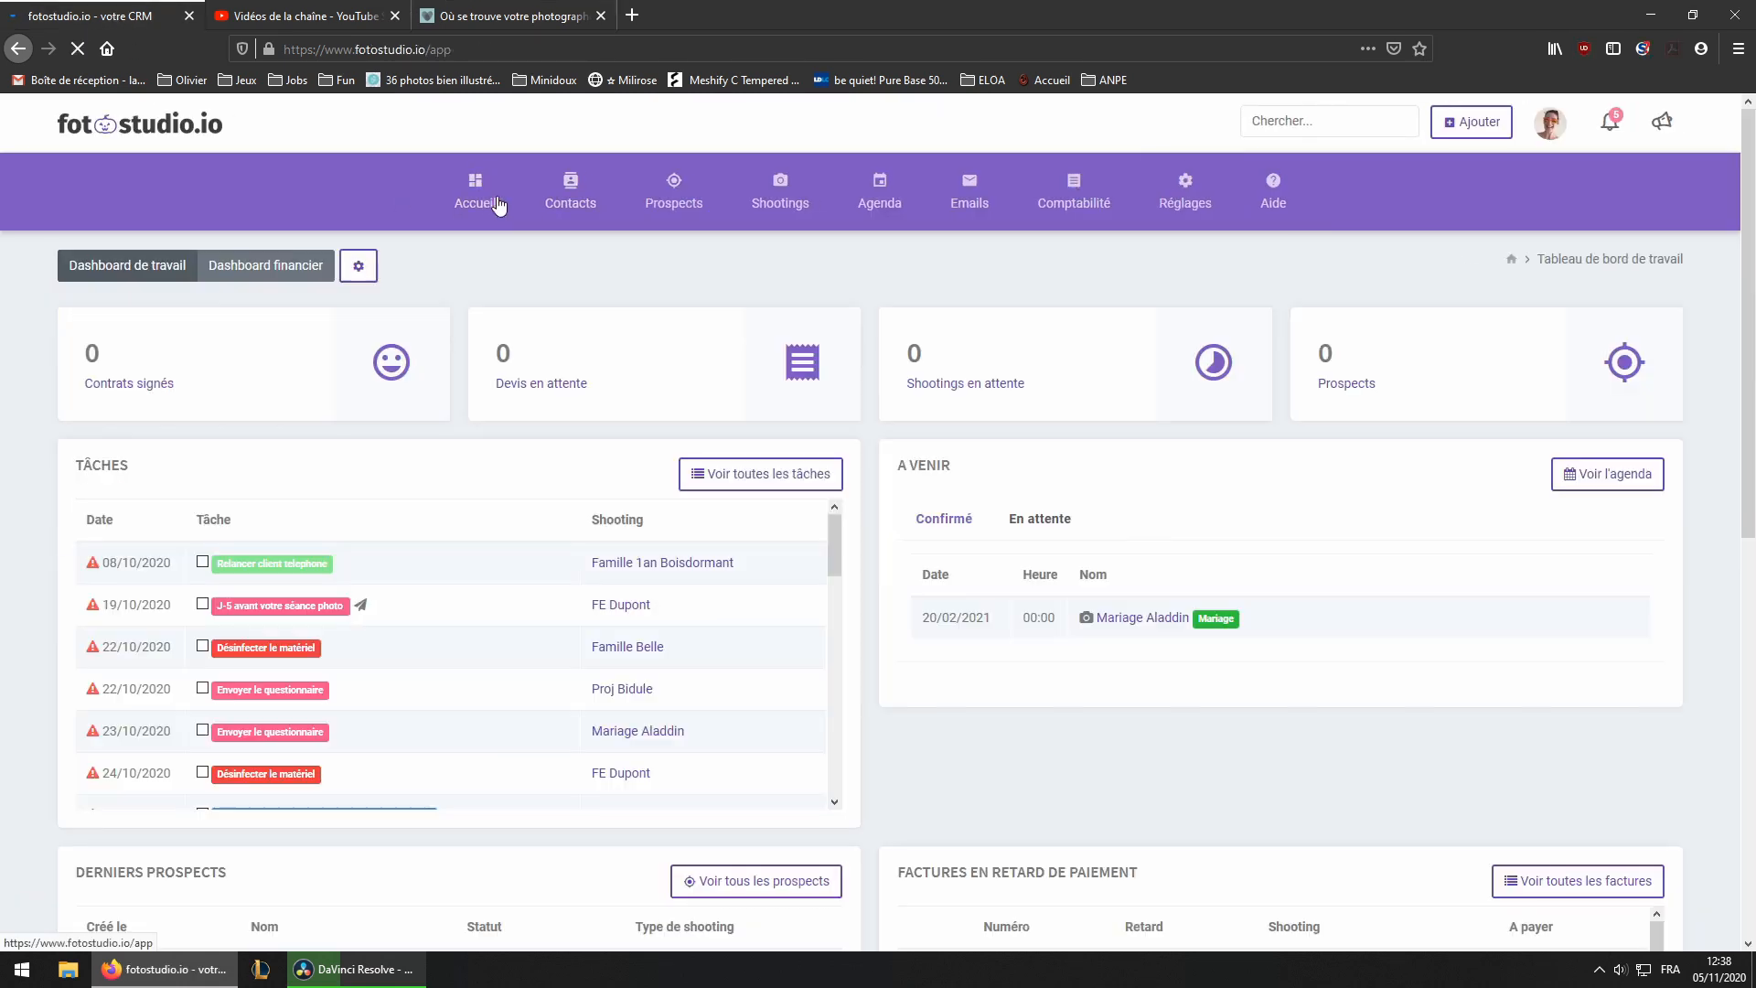
click(570, 202)
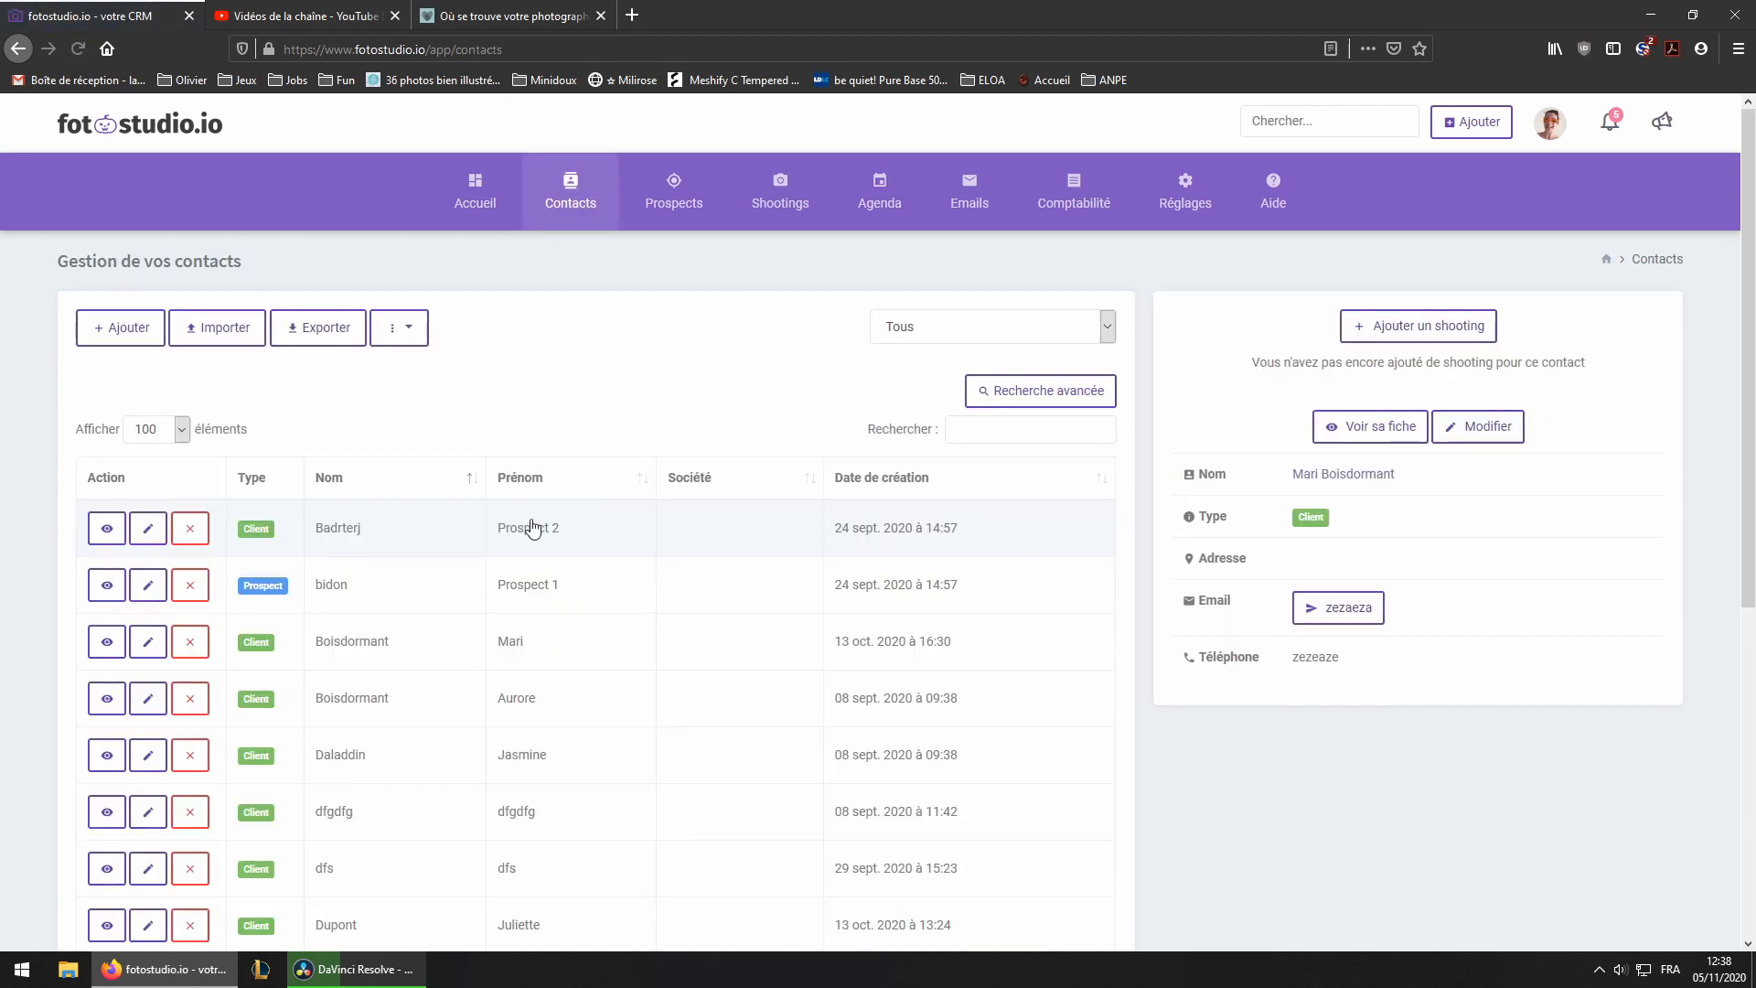
scroll(494, 585, down, 3)
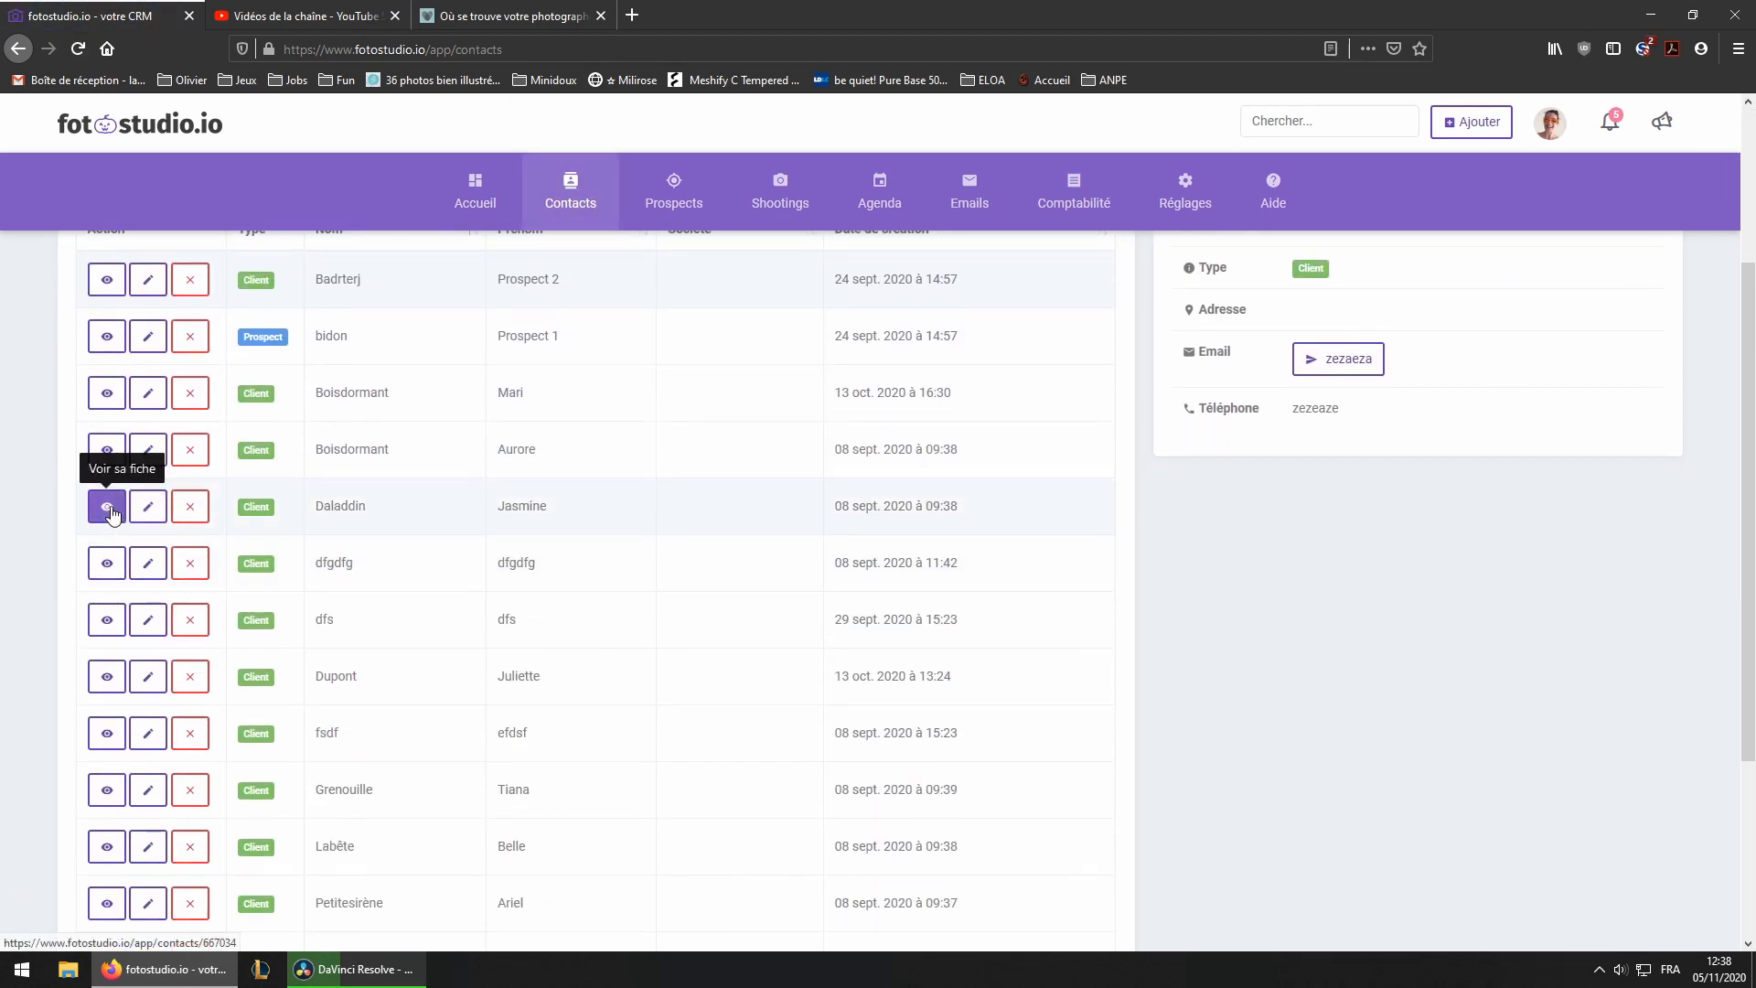
click(107, 507)
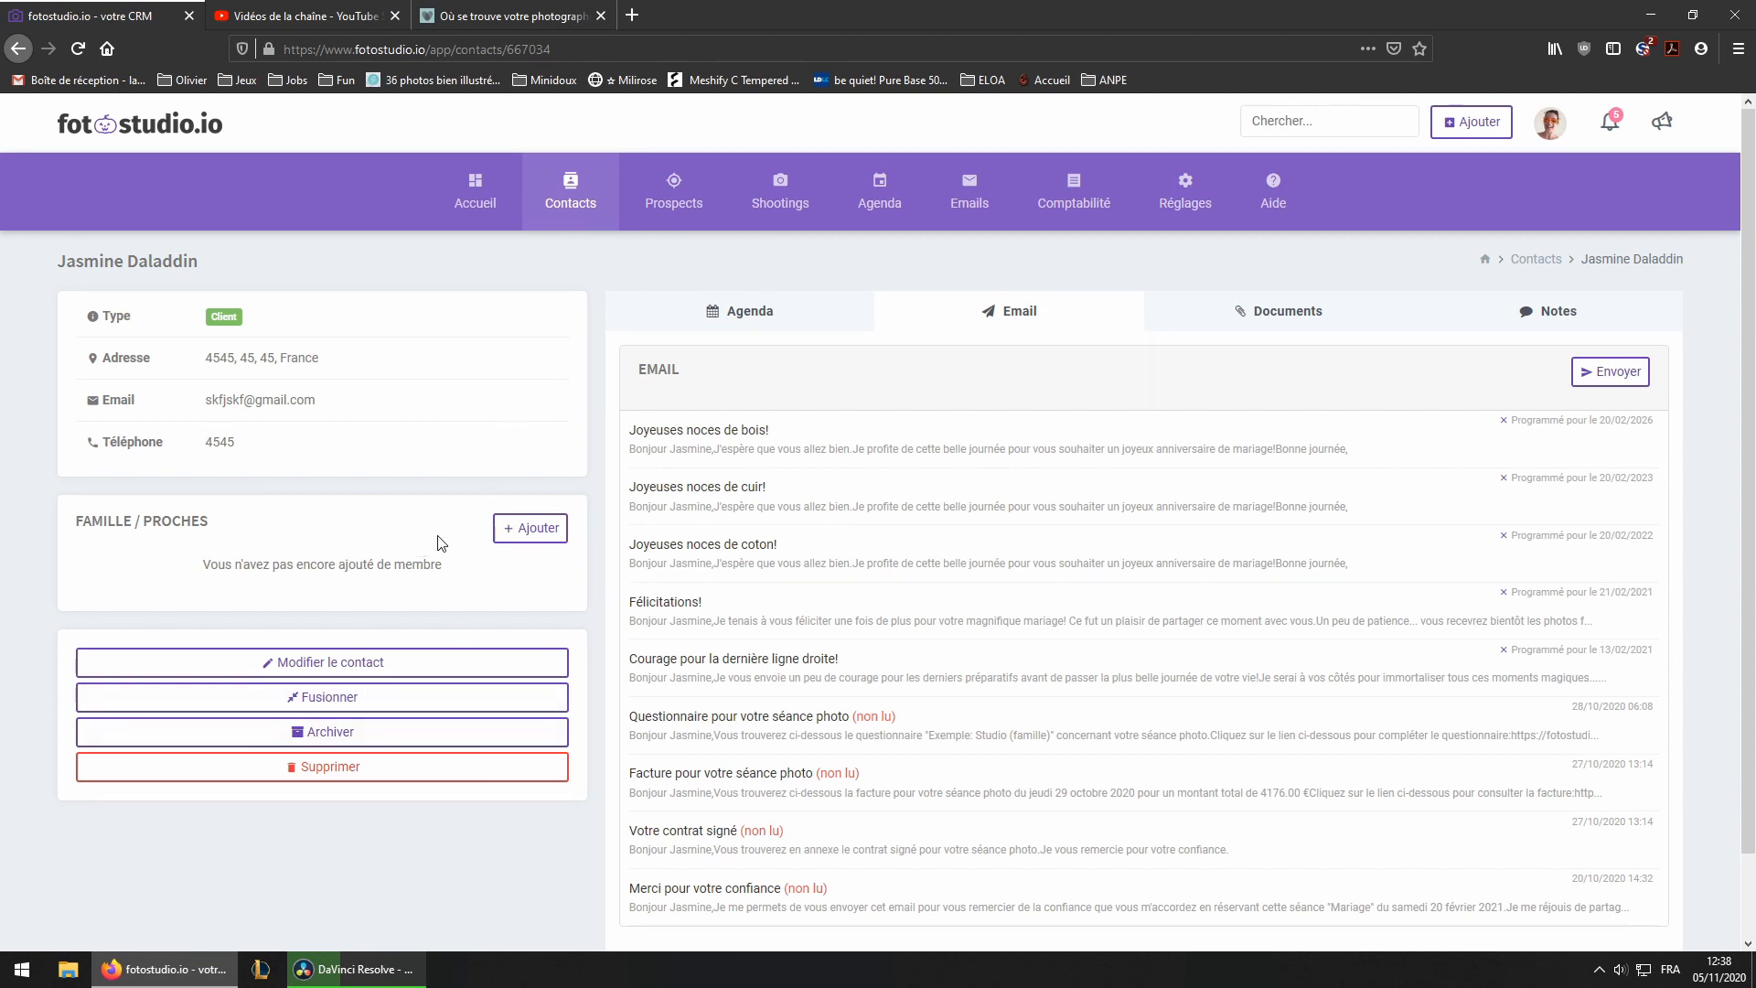
Review the fields of the website's contact form again
click(537, 22)
scroll(589, 428, up, 3)
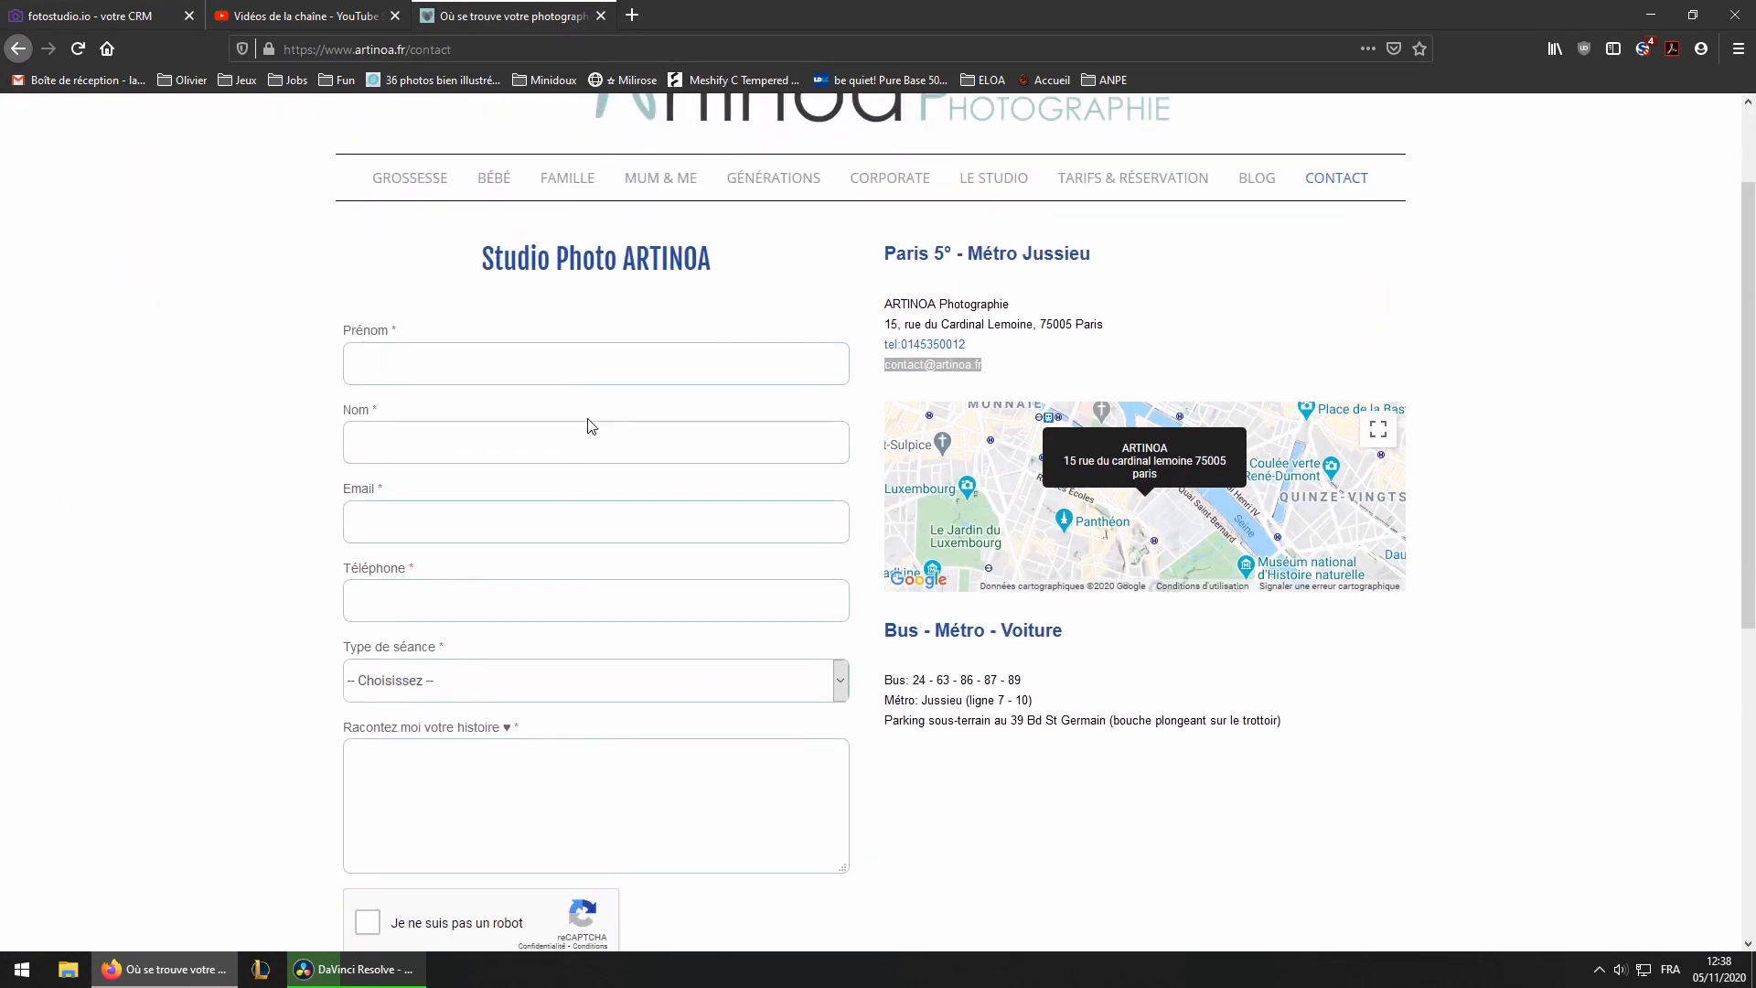
scroll(585, 434, down, 3)
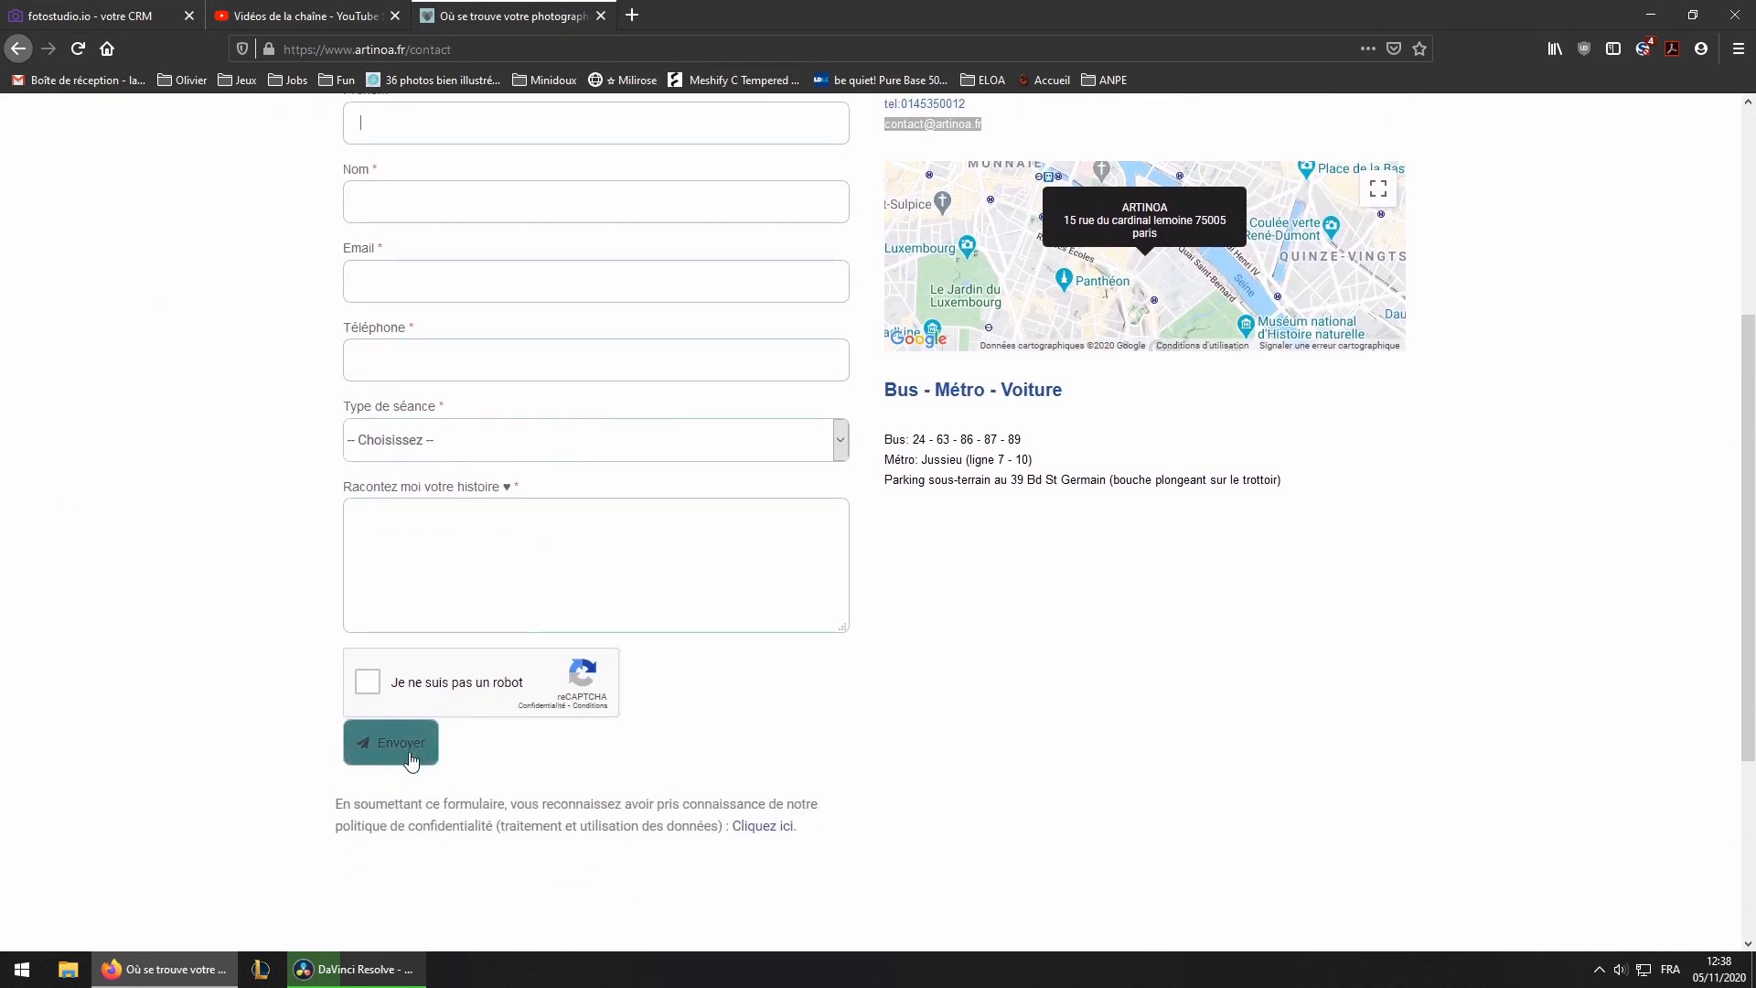
Return to the CRM and open the contact's Notes tab
click(105, 17)
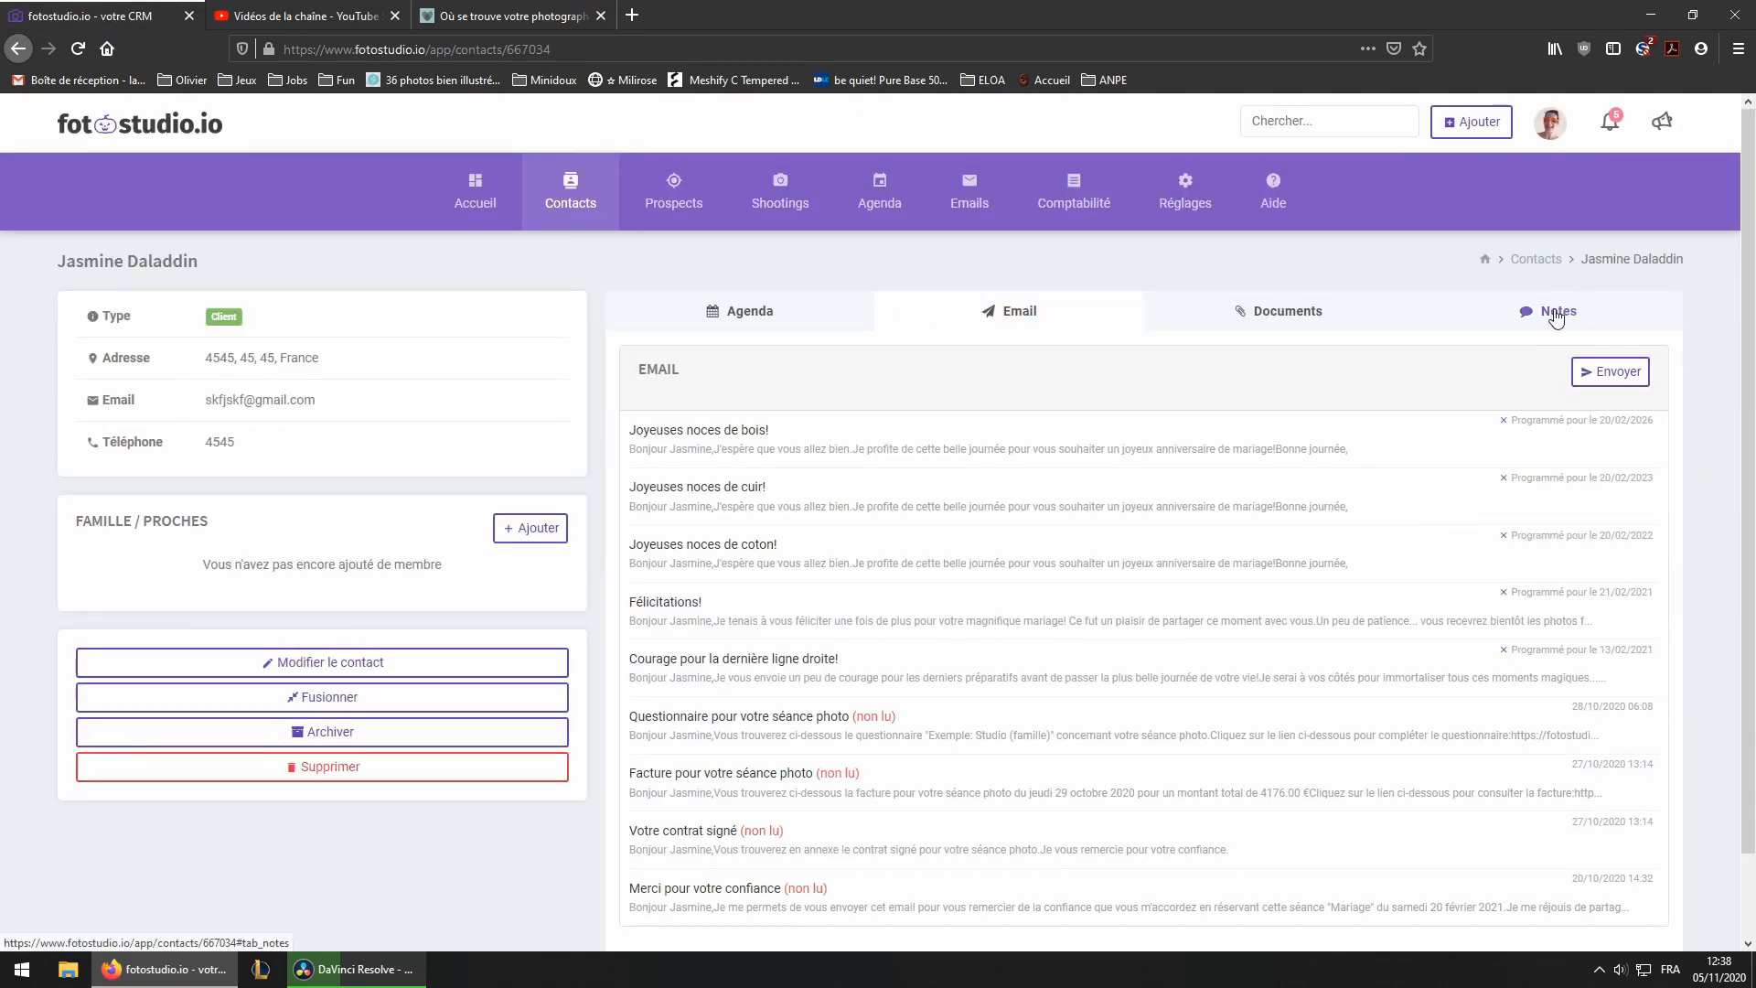
click(1557, 316)
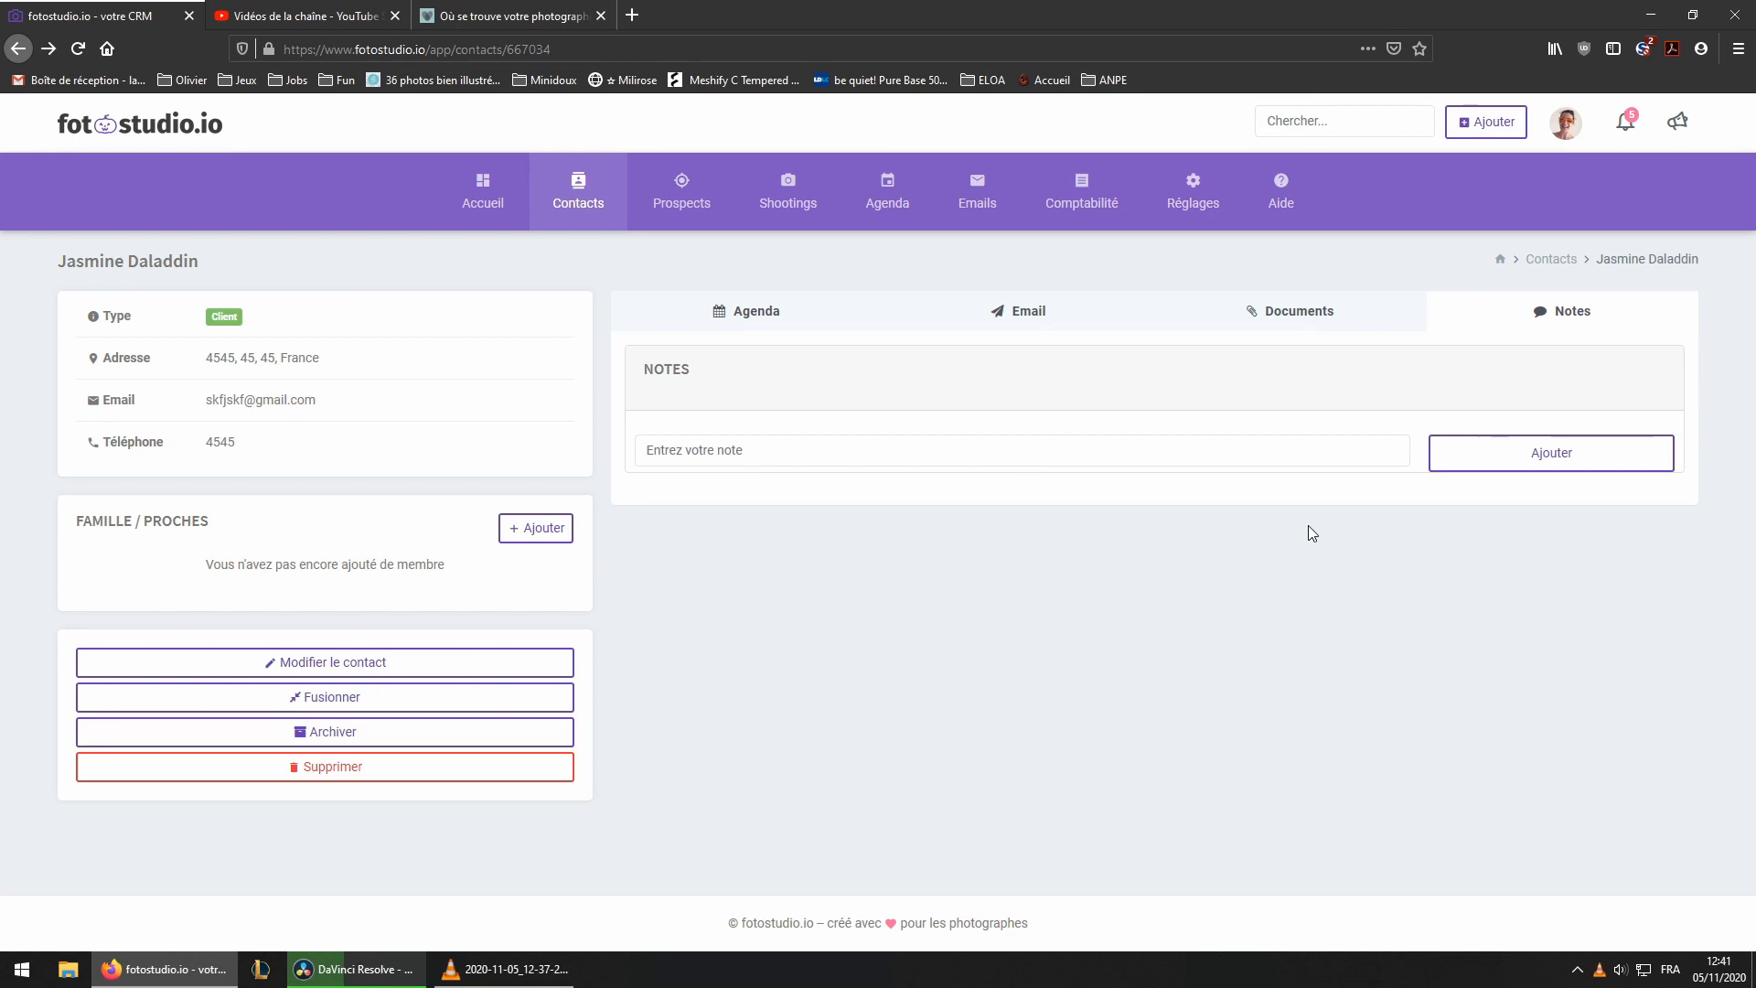
Create a new contact form from the contact form settings
mouse_move(1179, 207)
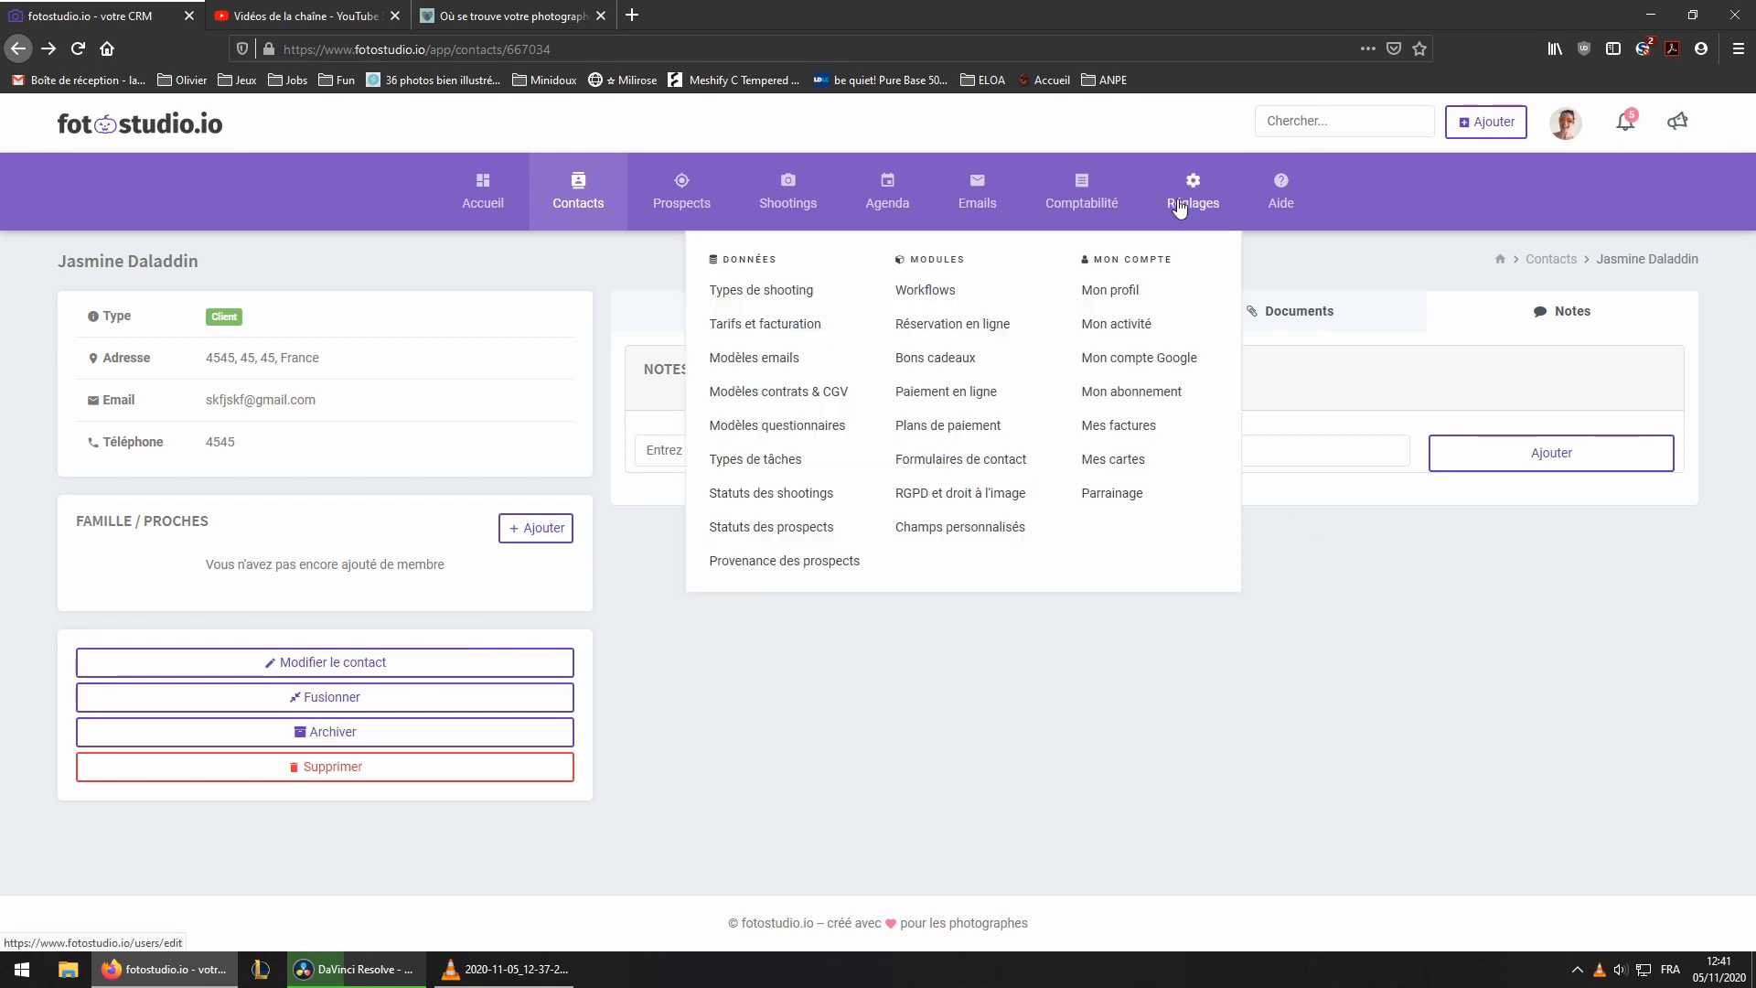
click(957, 461)
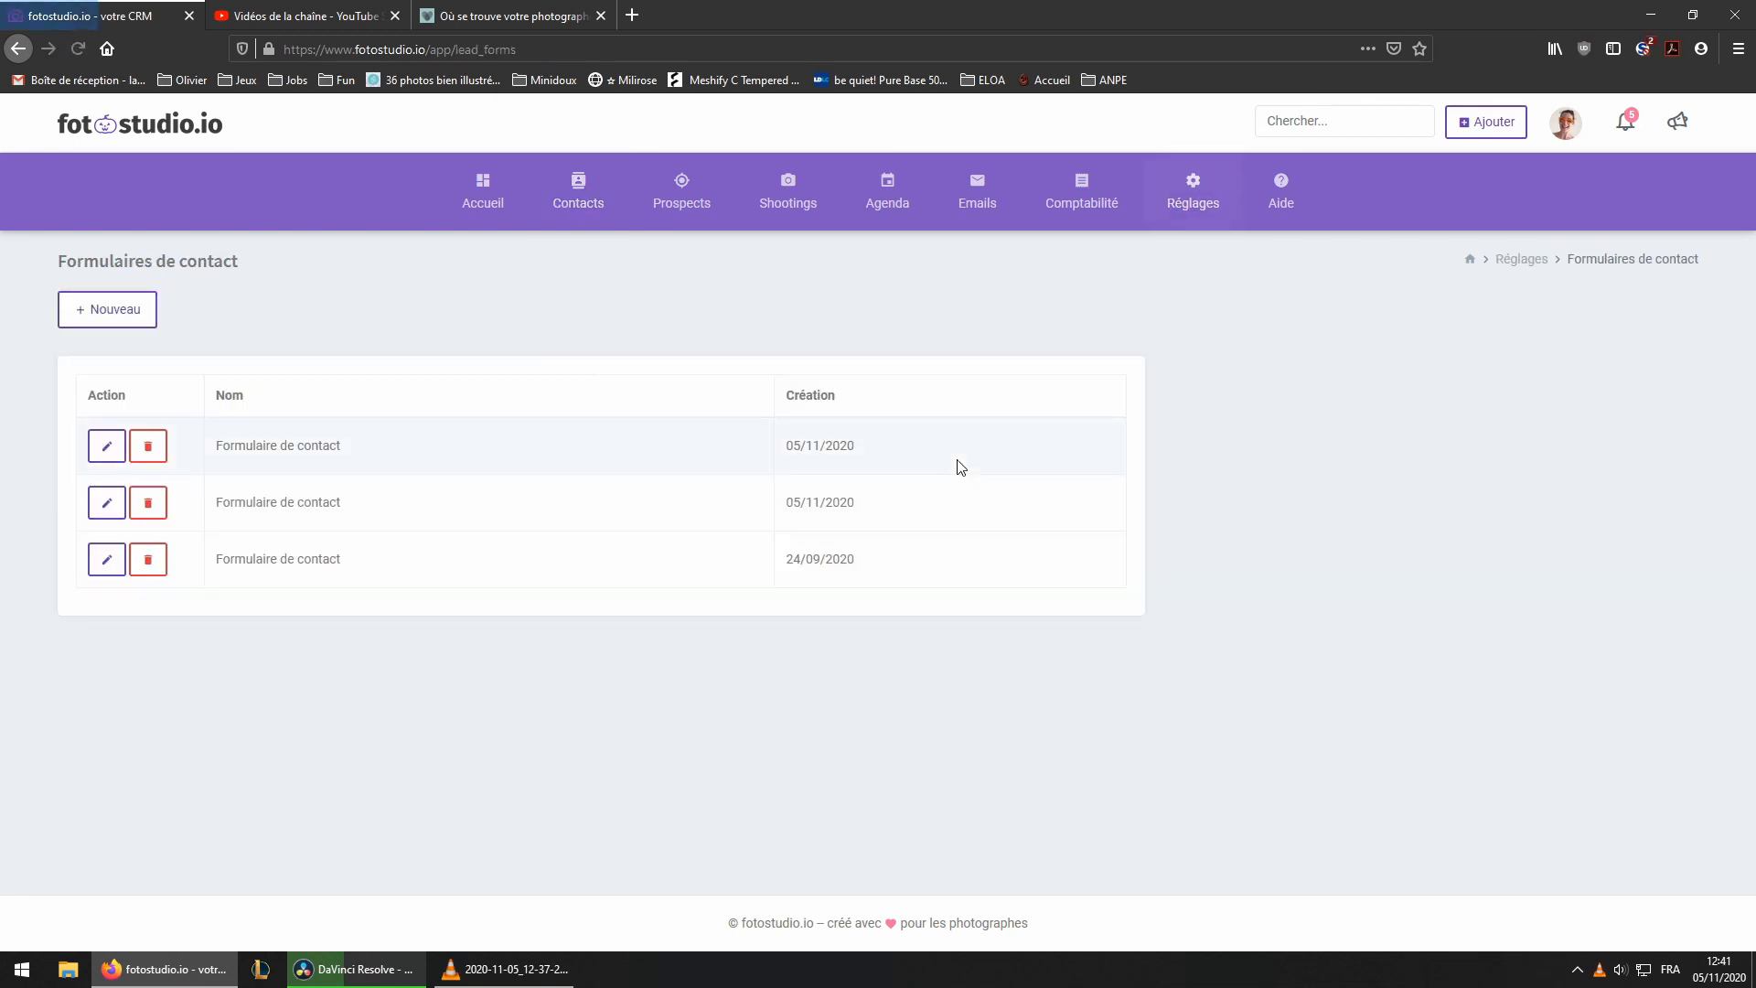
click(118, 318)
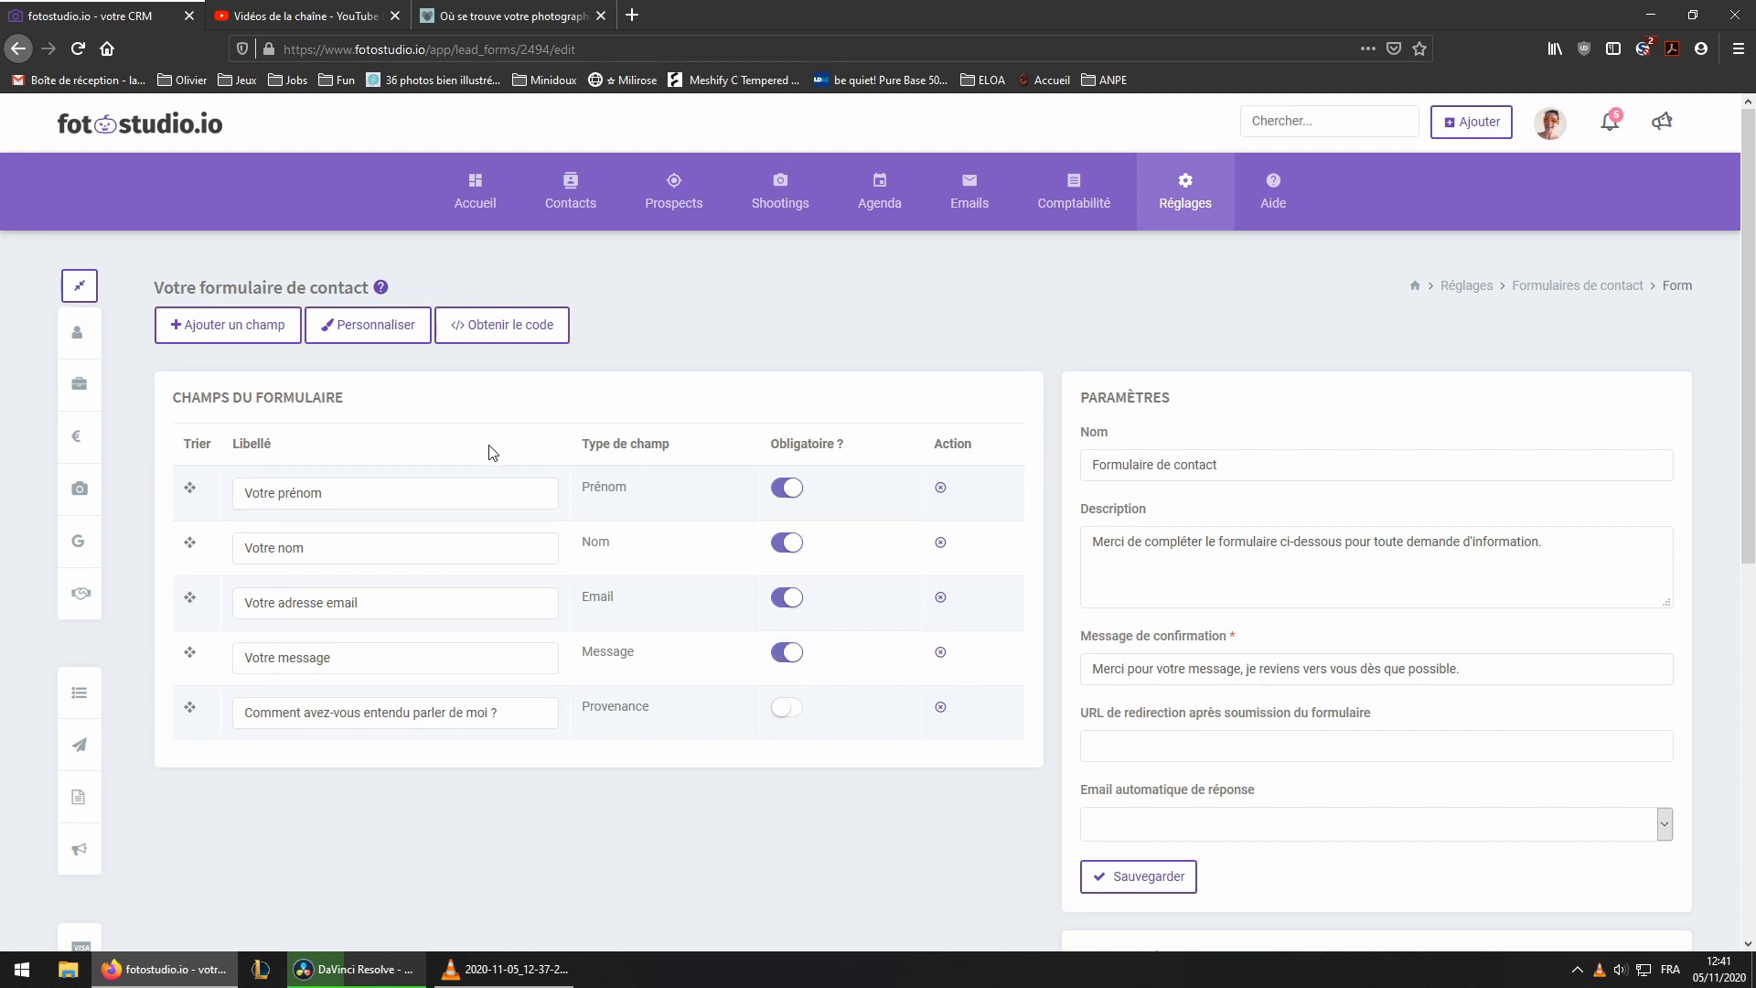
Add a mandatory field labelled 'Téléphone portable' of type Téléphone to the form
click(245, 337)
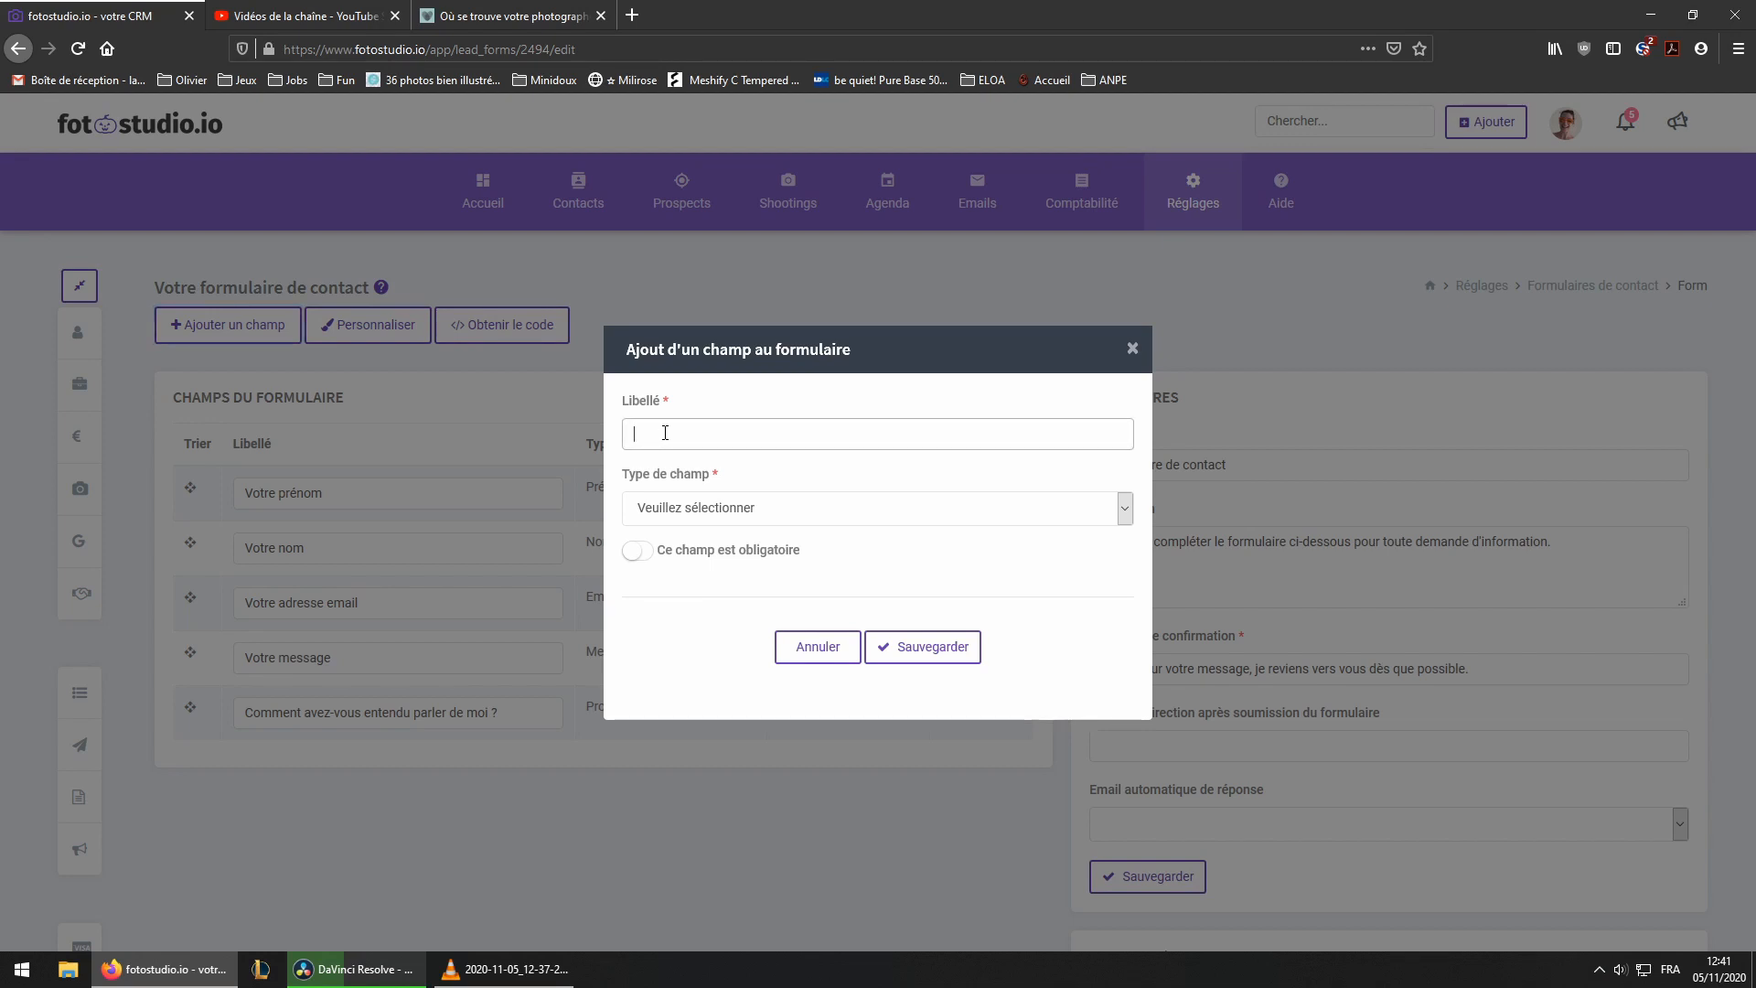
text(Téléphone portable)
click(711, 508)
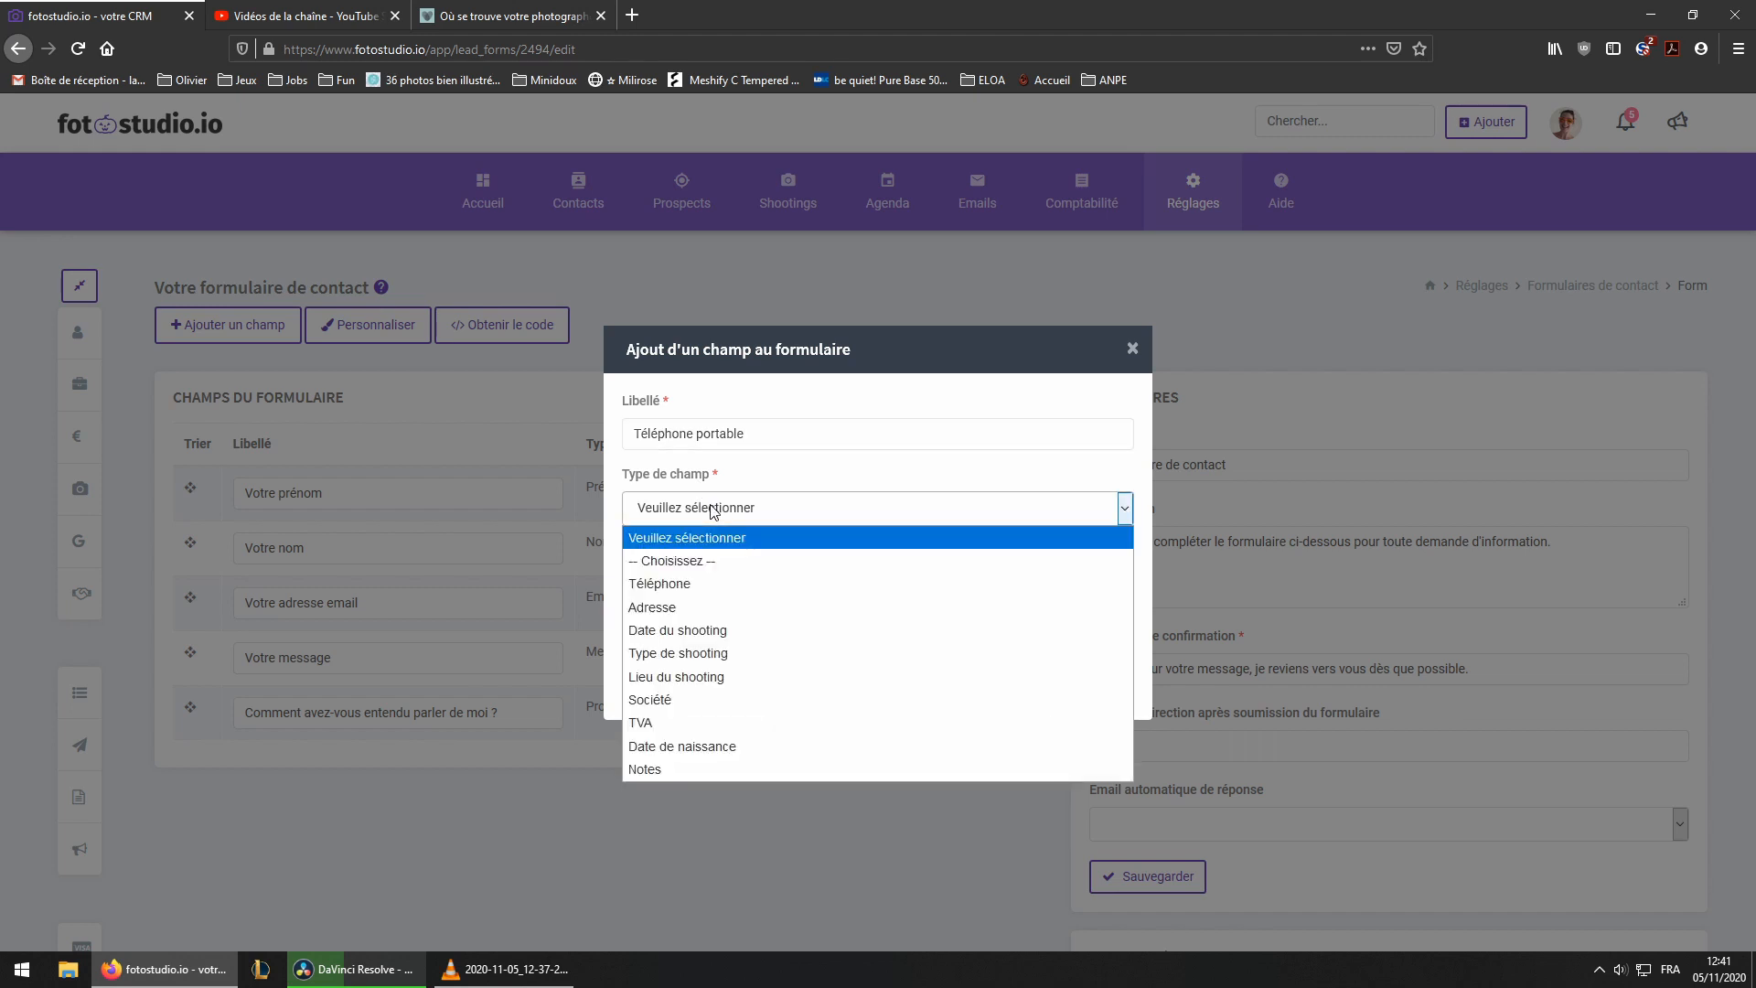
click(682, 583)
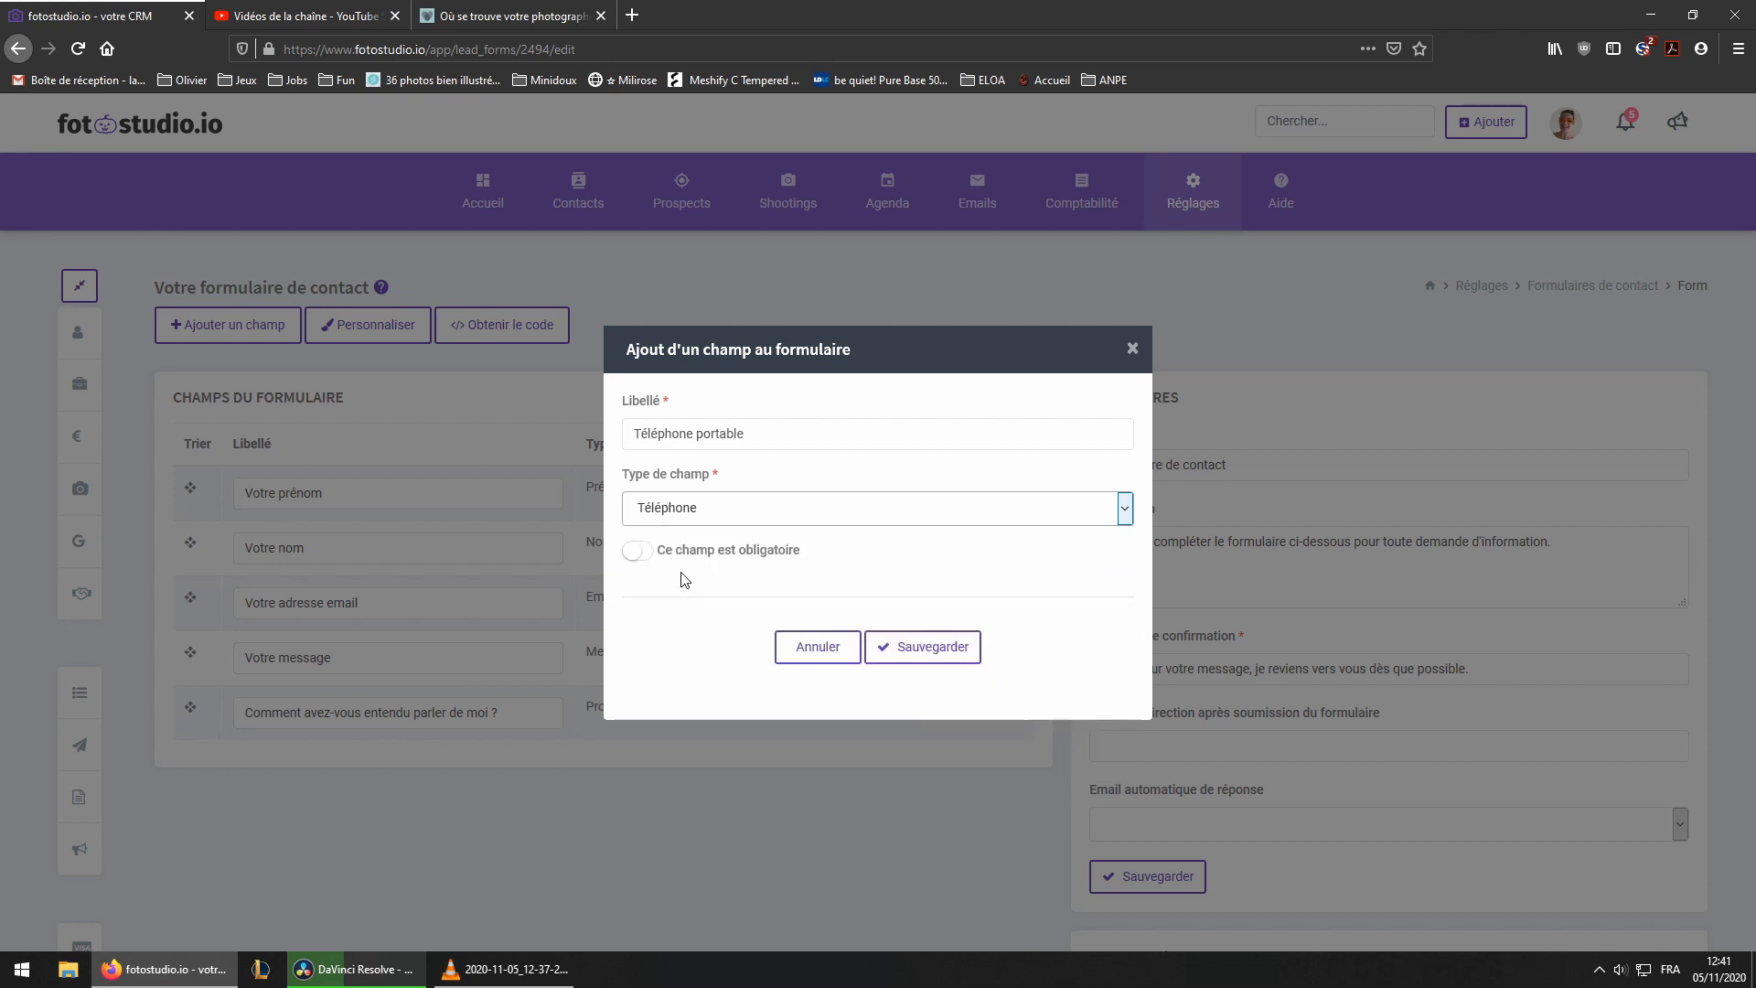
click(635, 551)
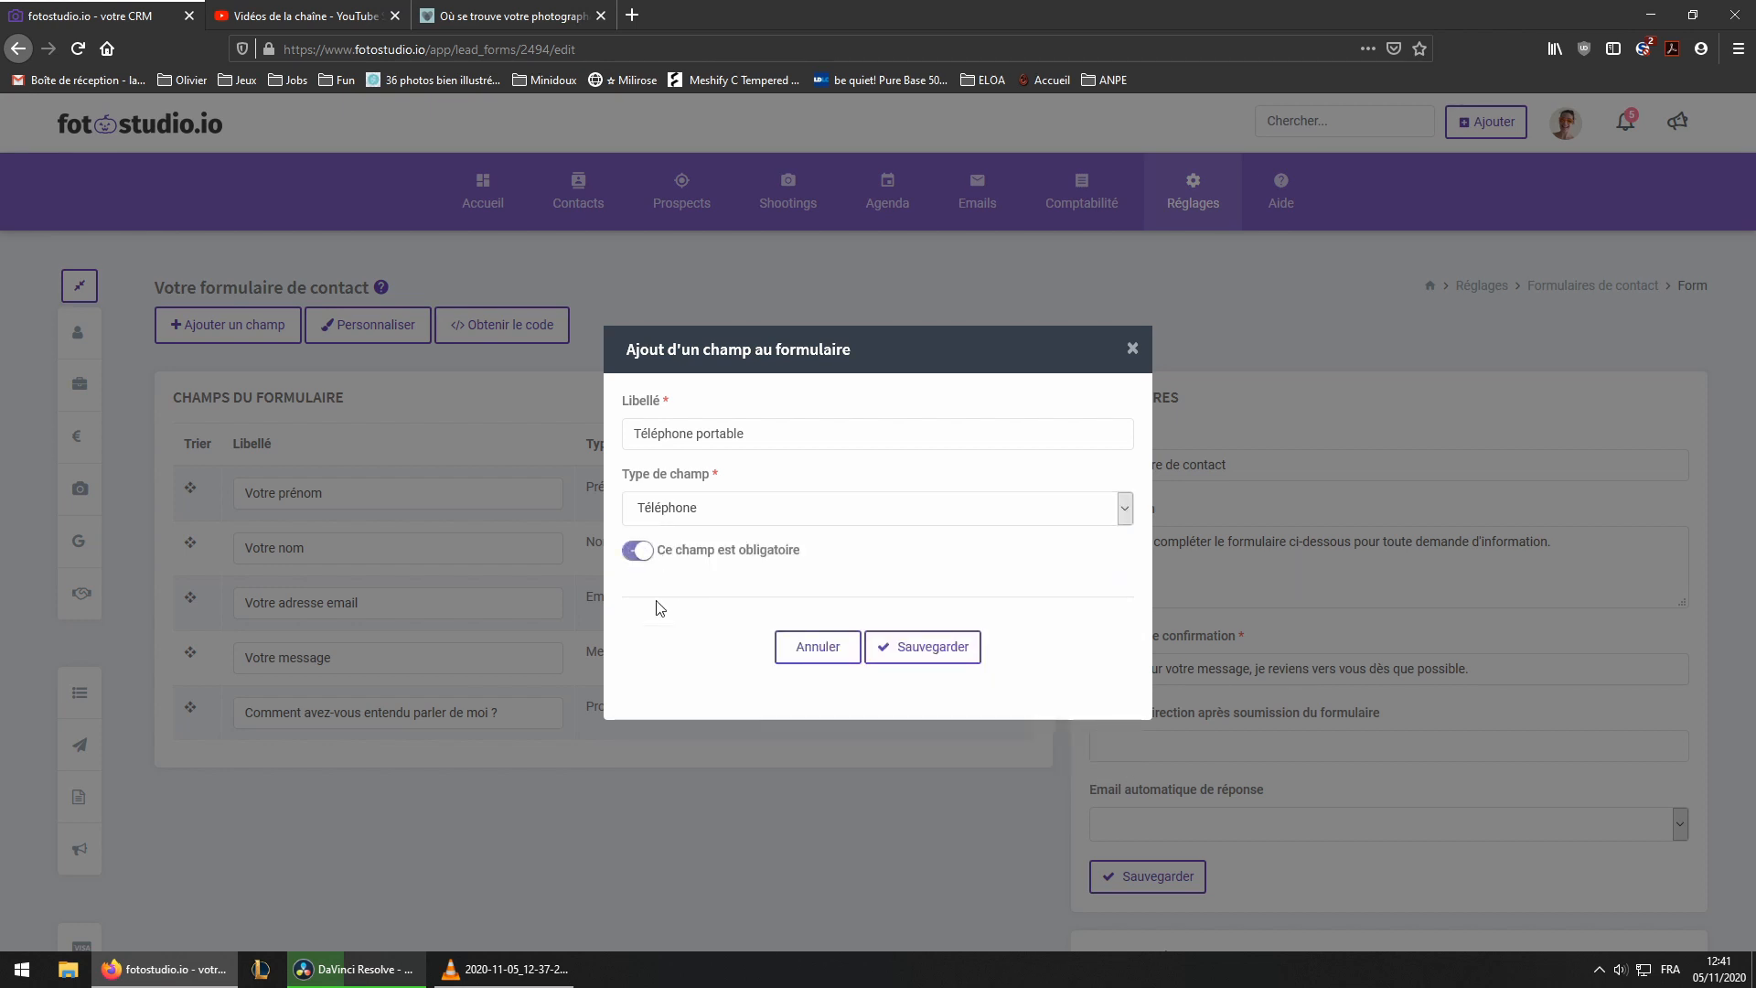
click(902, 649)
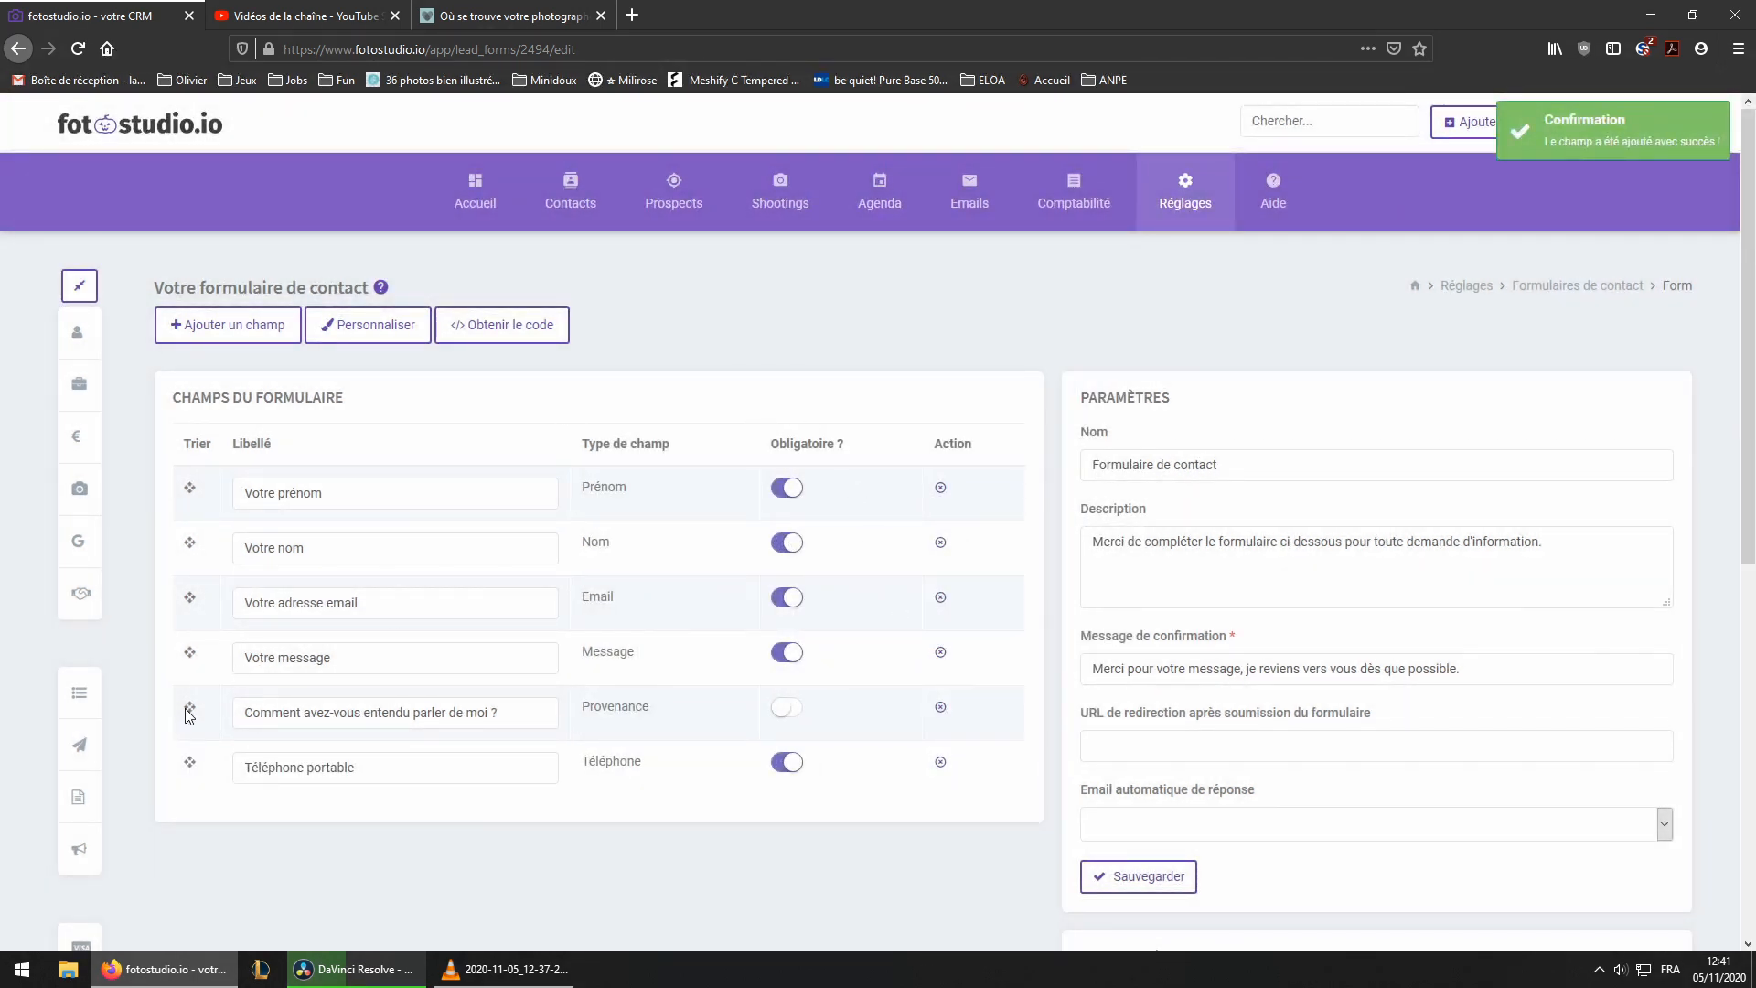
Reorder the fields so 'Téléphone portable' follows the email and the provenance question comes last
drag(192, 707, 189, 764)
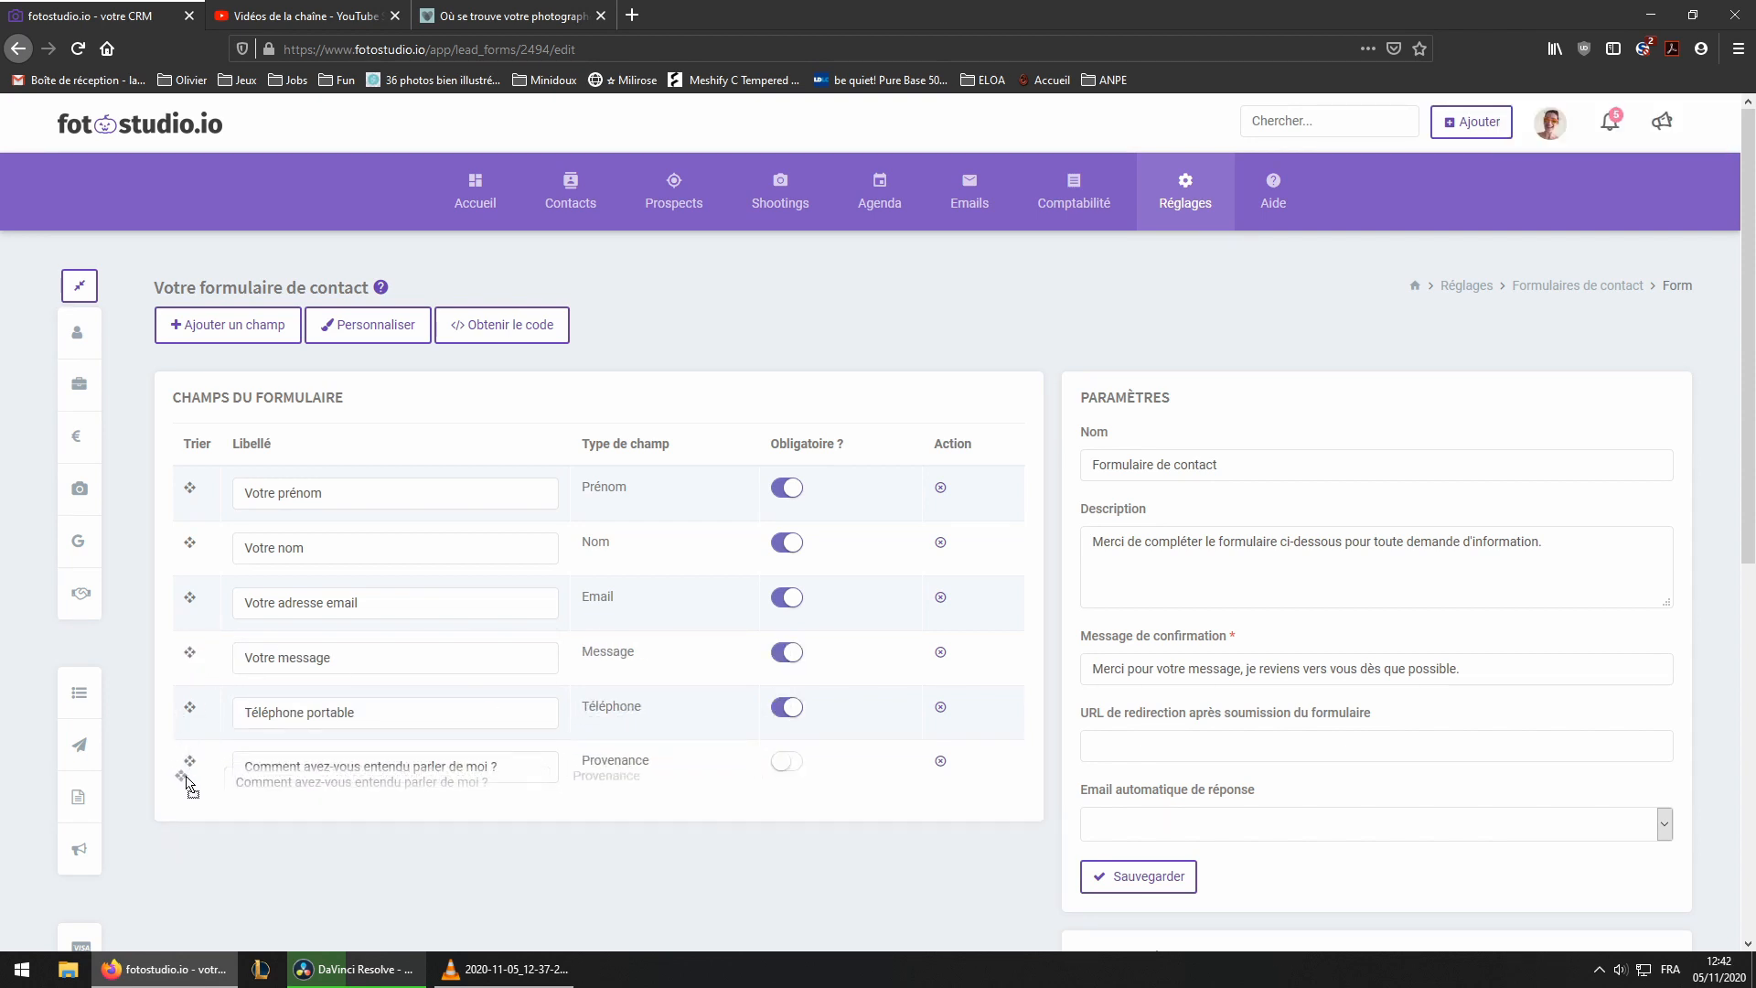
drag(189, 652, 189, 713)
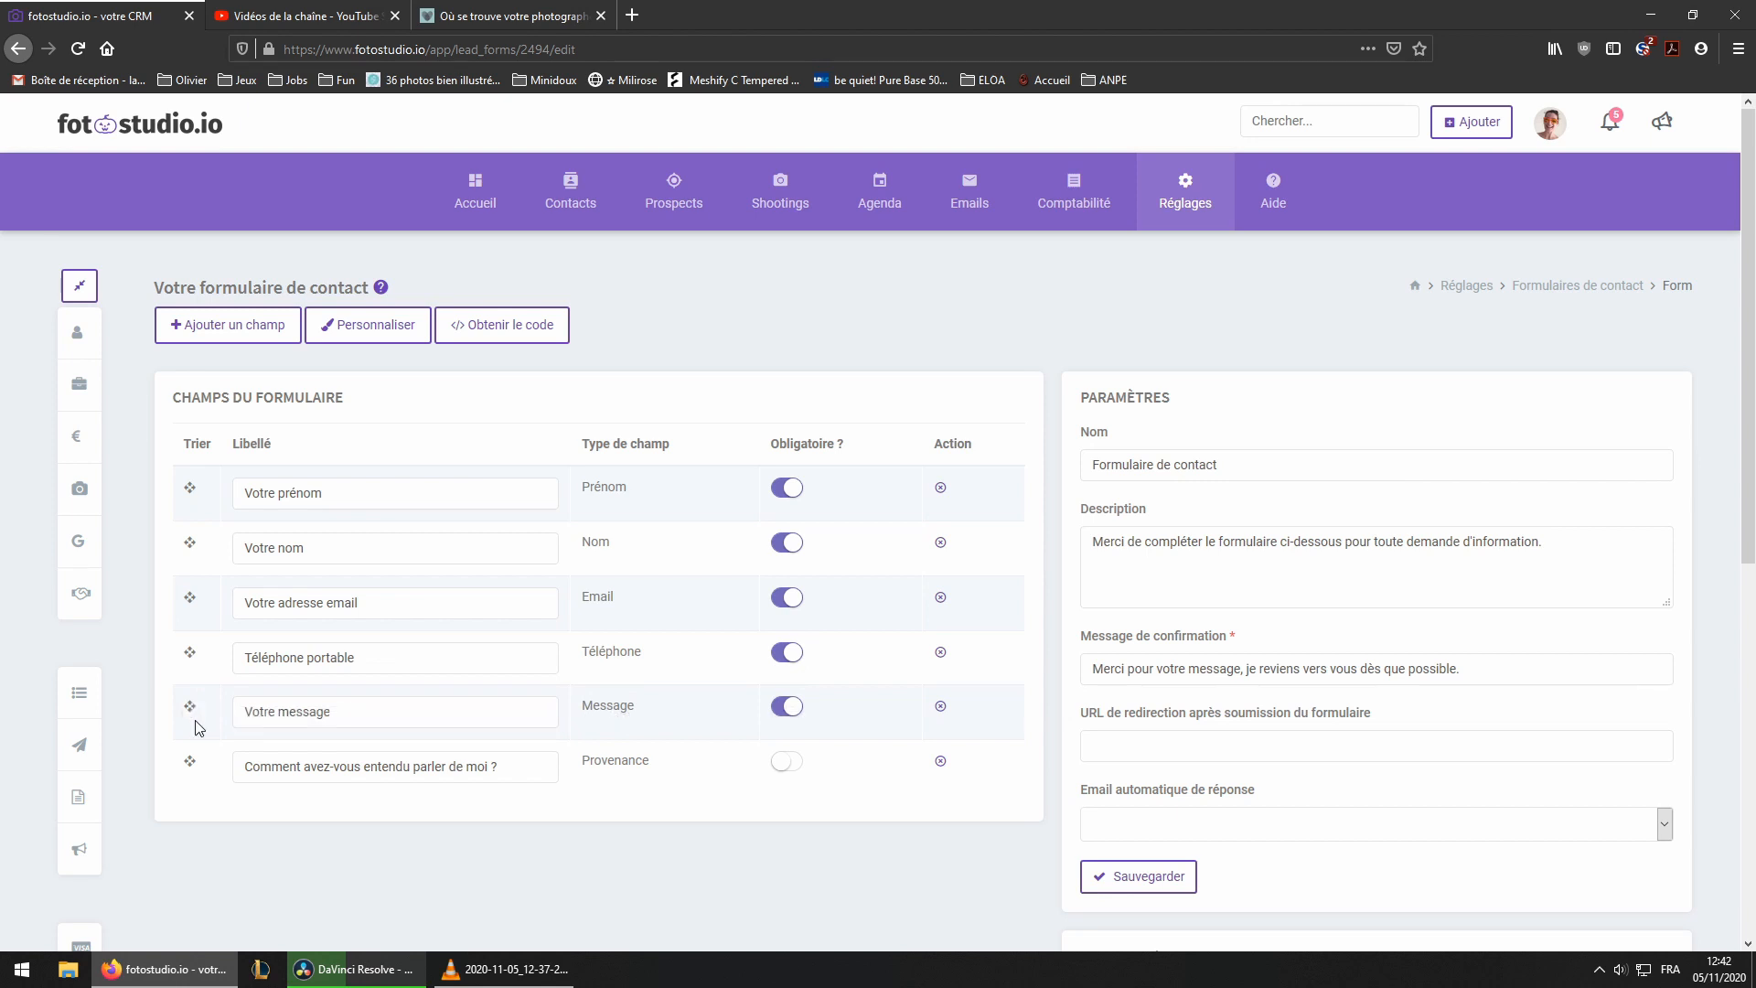
Change the message field's label to 'Racontez-moi votre histoire :'
click(348, 719)
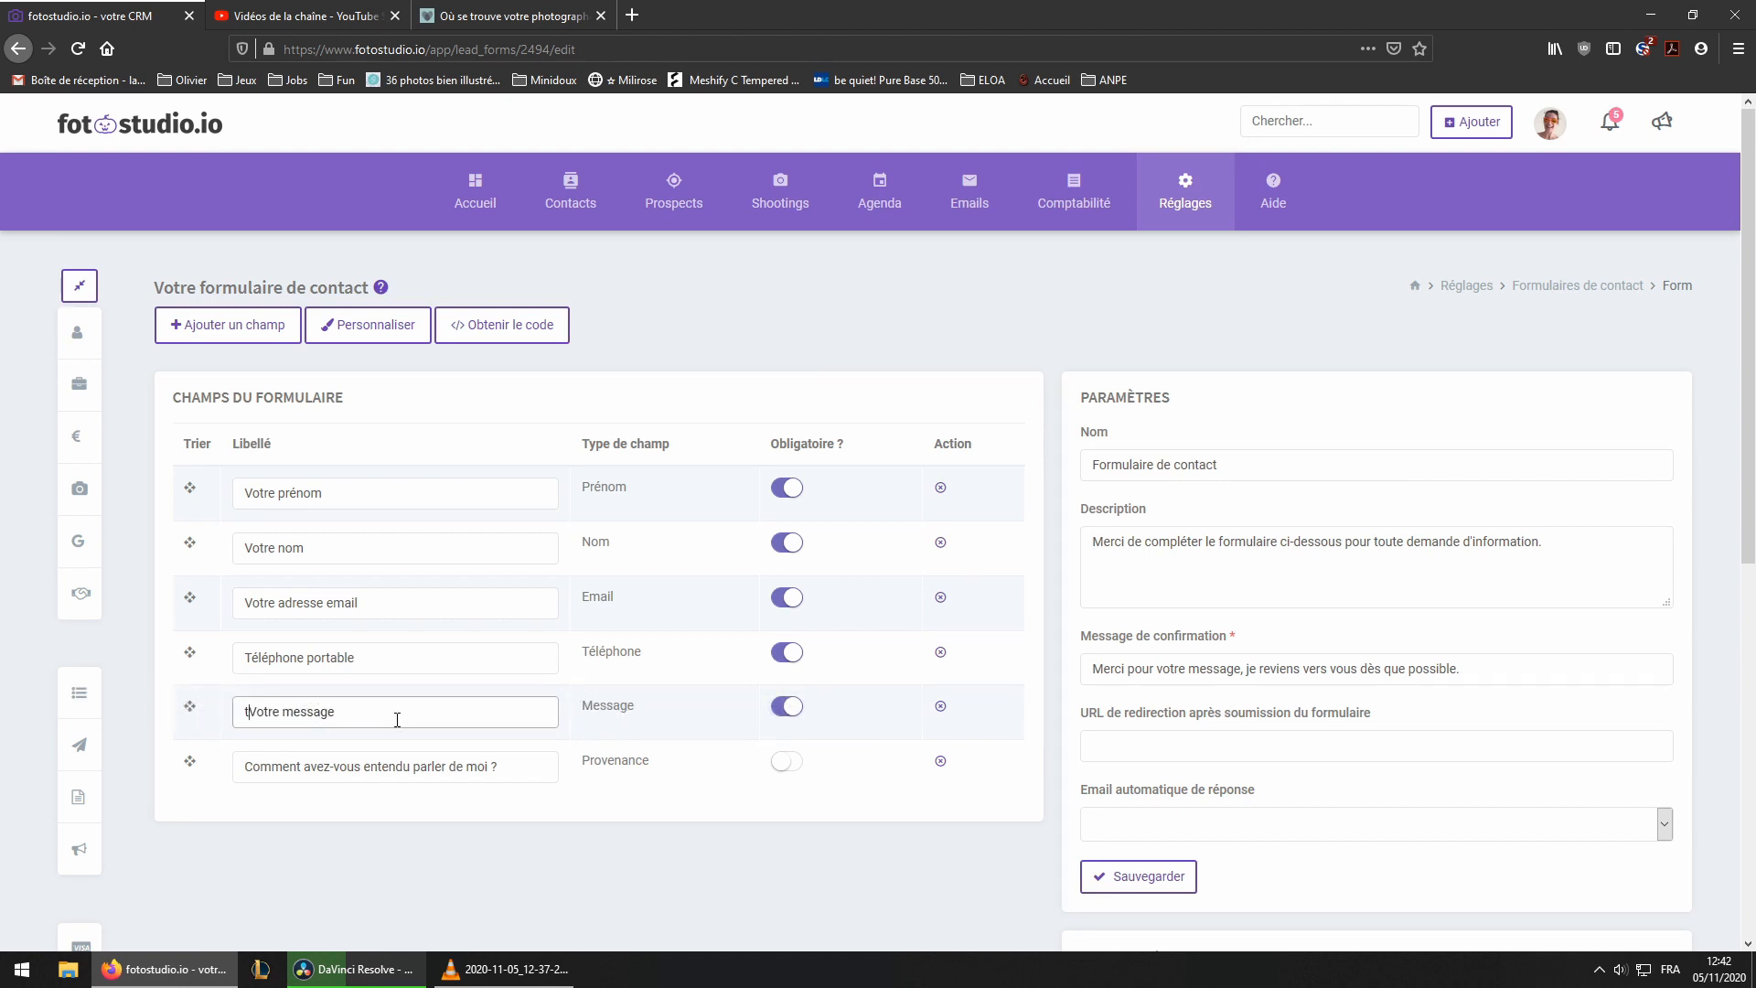
key(Delete)
key(Delete)
key(Delete)
key(Delete)
key(Delete)
key(Delete)
key(Delete)
key(Delete)
key(Delete)
key(Delete)
key(Delete)
key(Delete)
key(Delete)
text(Racontez-moi votre histoire)
Rename the form as 'Formulaire de contact -1'
click(1248, 468)
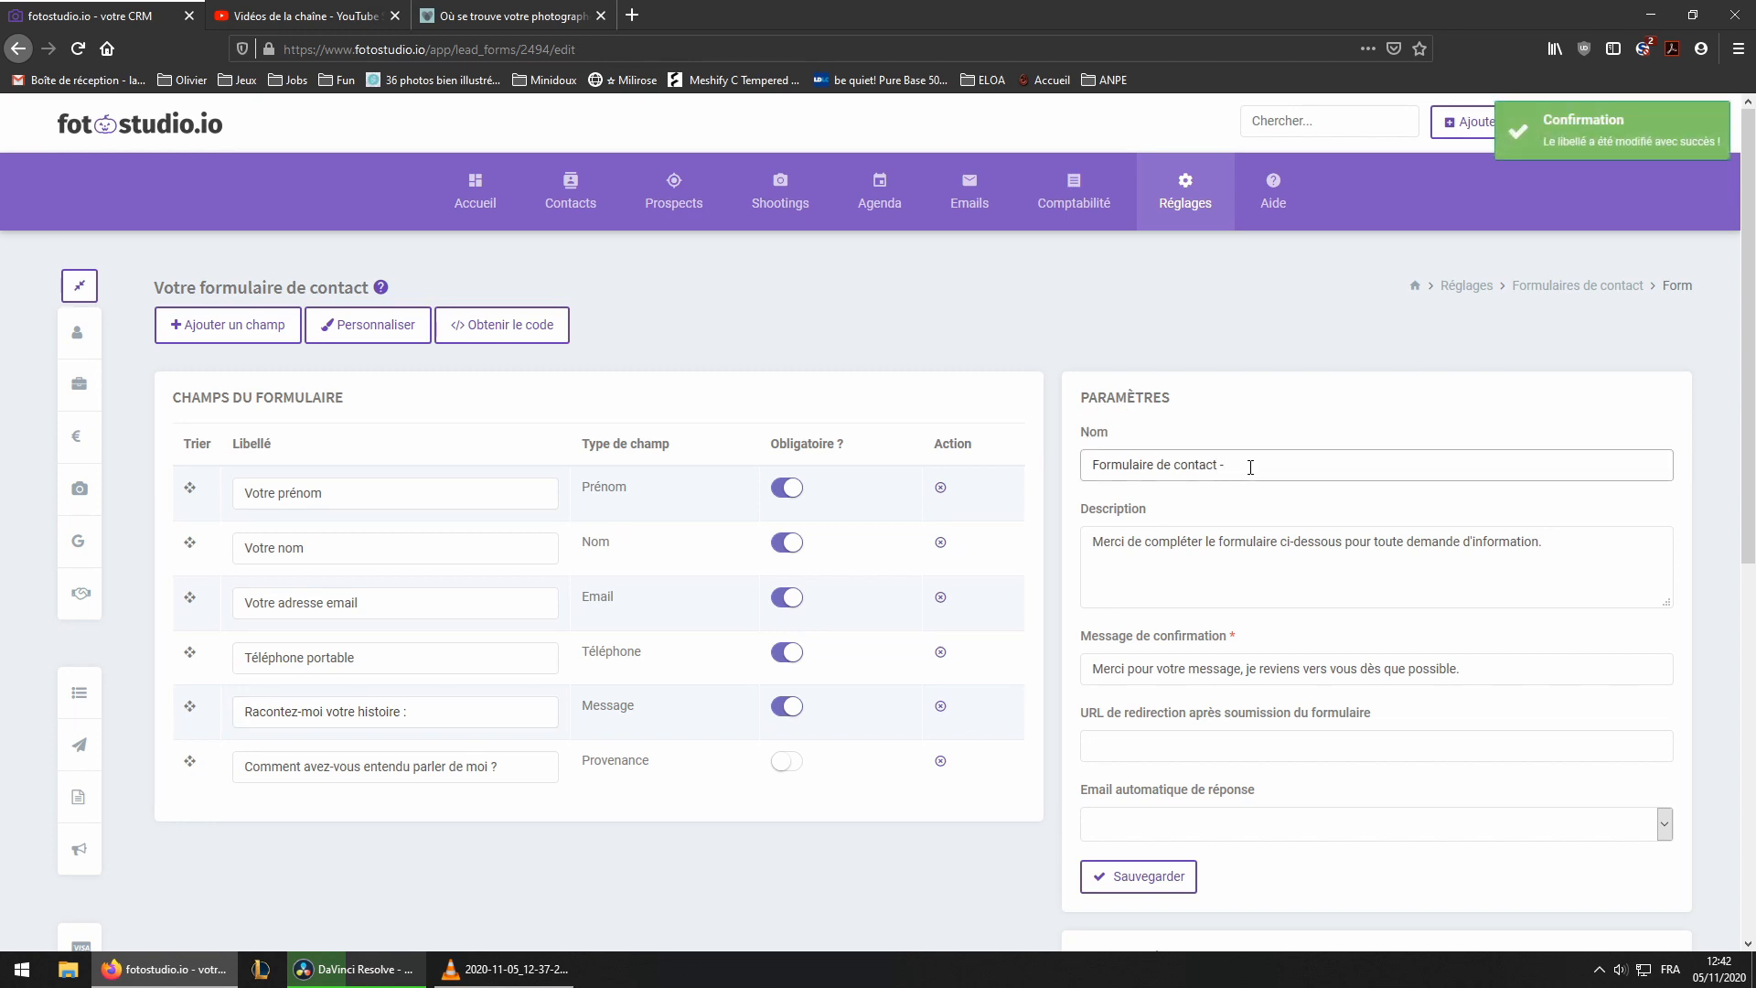
text(1)
scroll(1189, 341, down, 3)
scroll(1167, 389, up, 1)
scroll(1135, 429, up, 1)
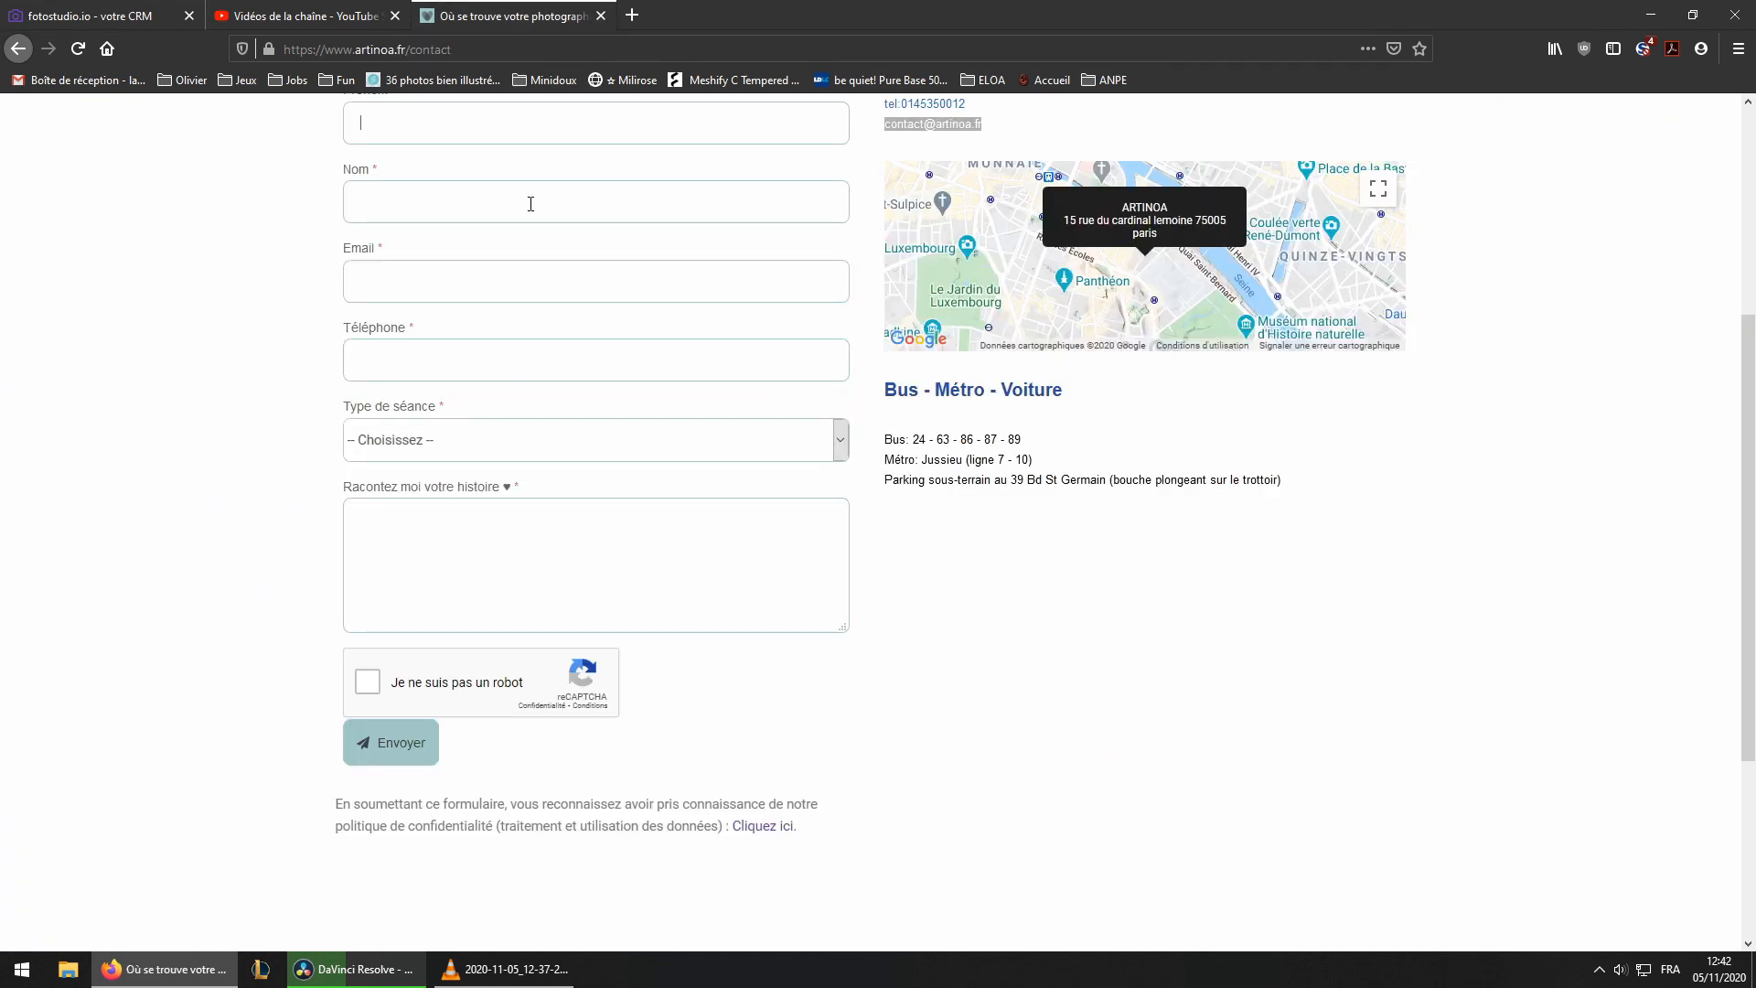
Compare the form's fields with the website's contact page
click(526, 19)
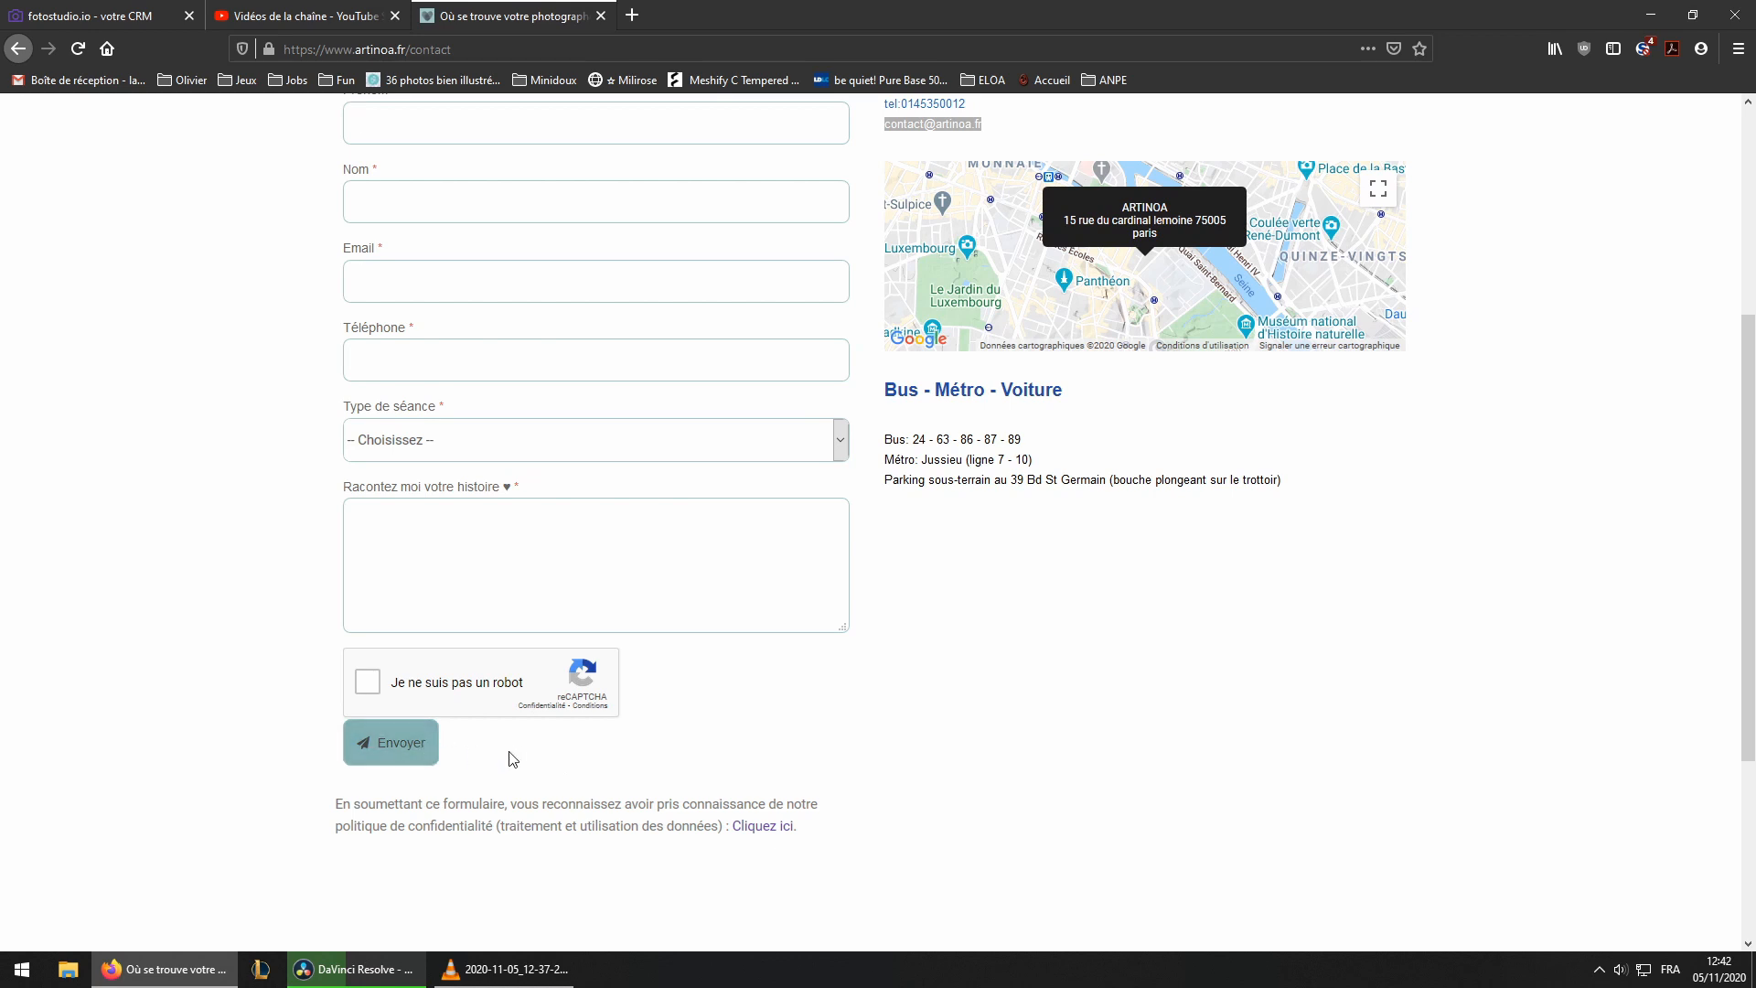
click(112, 13)
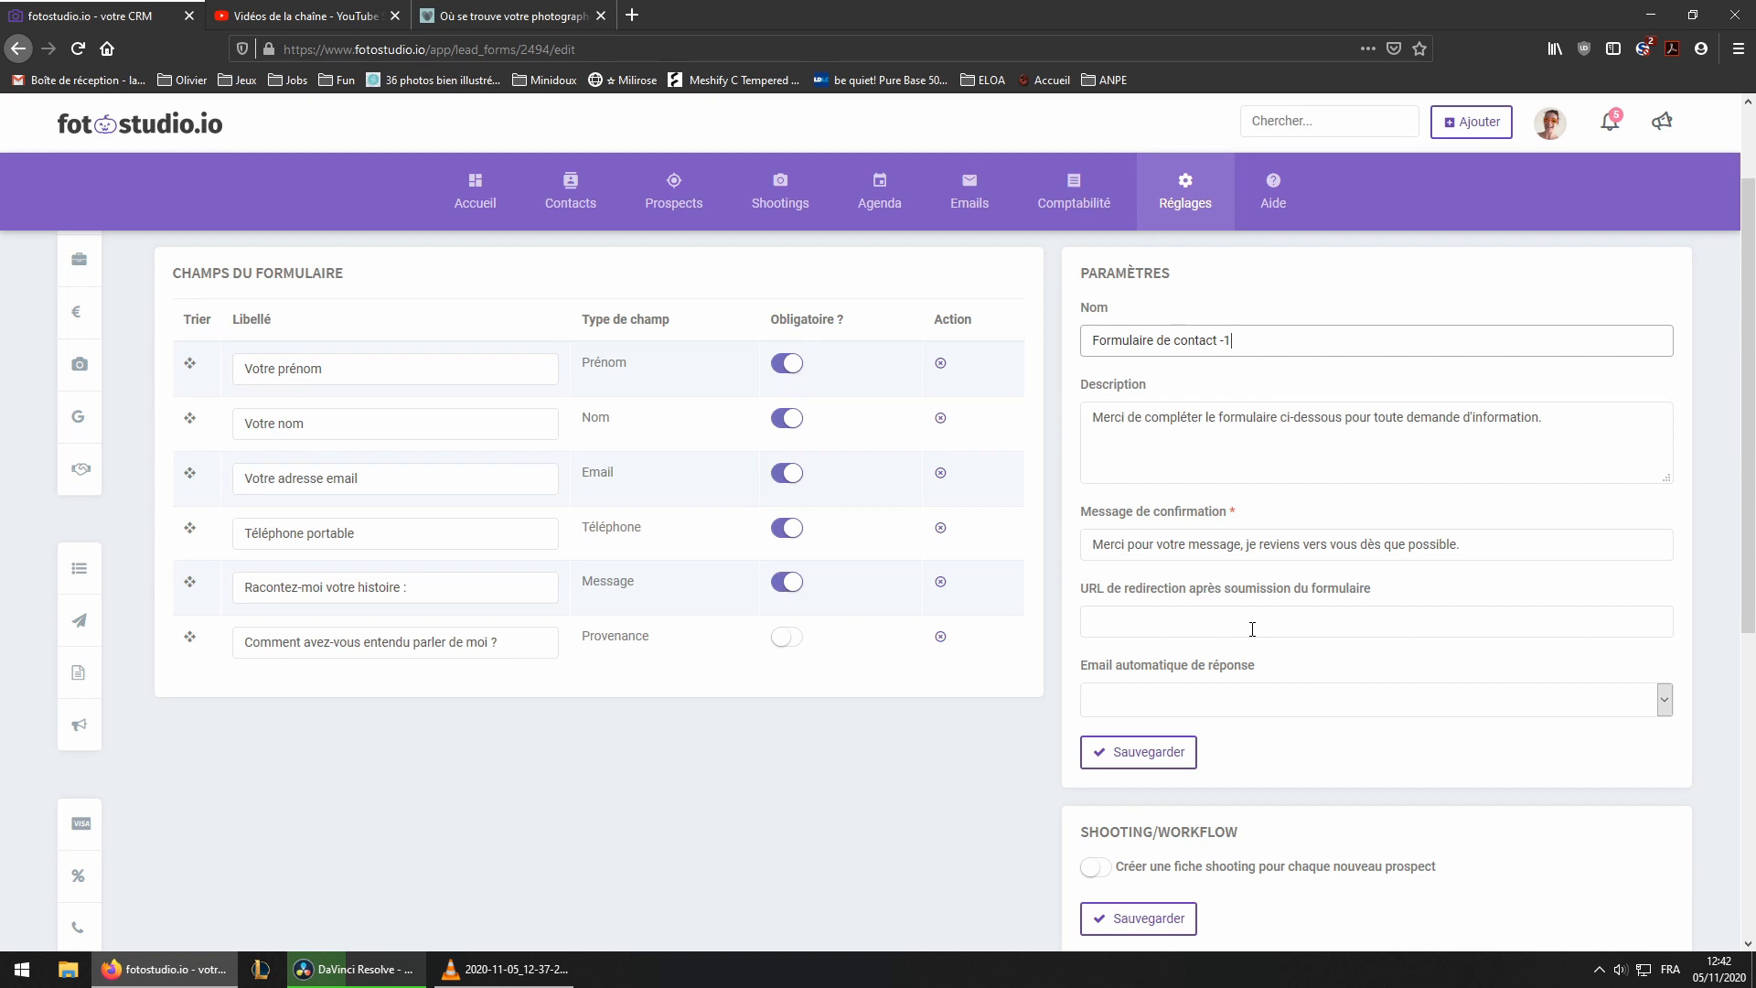
click(508, 15)
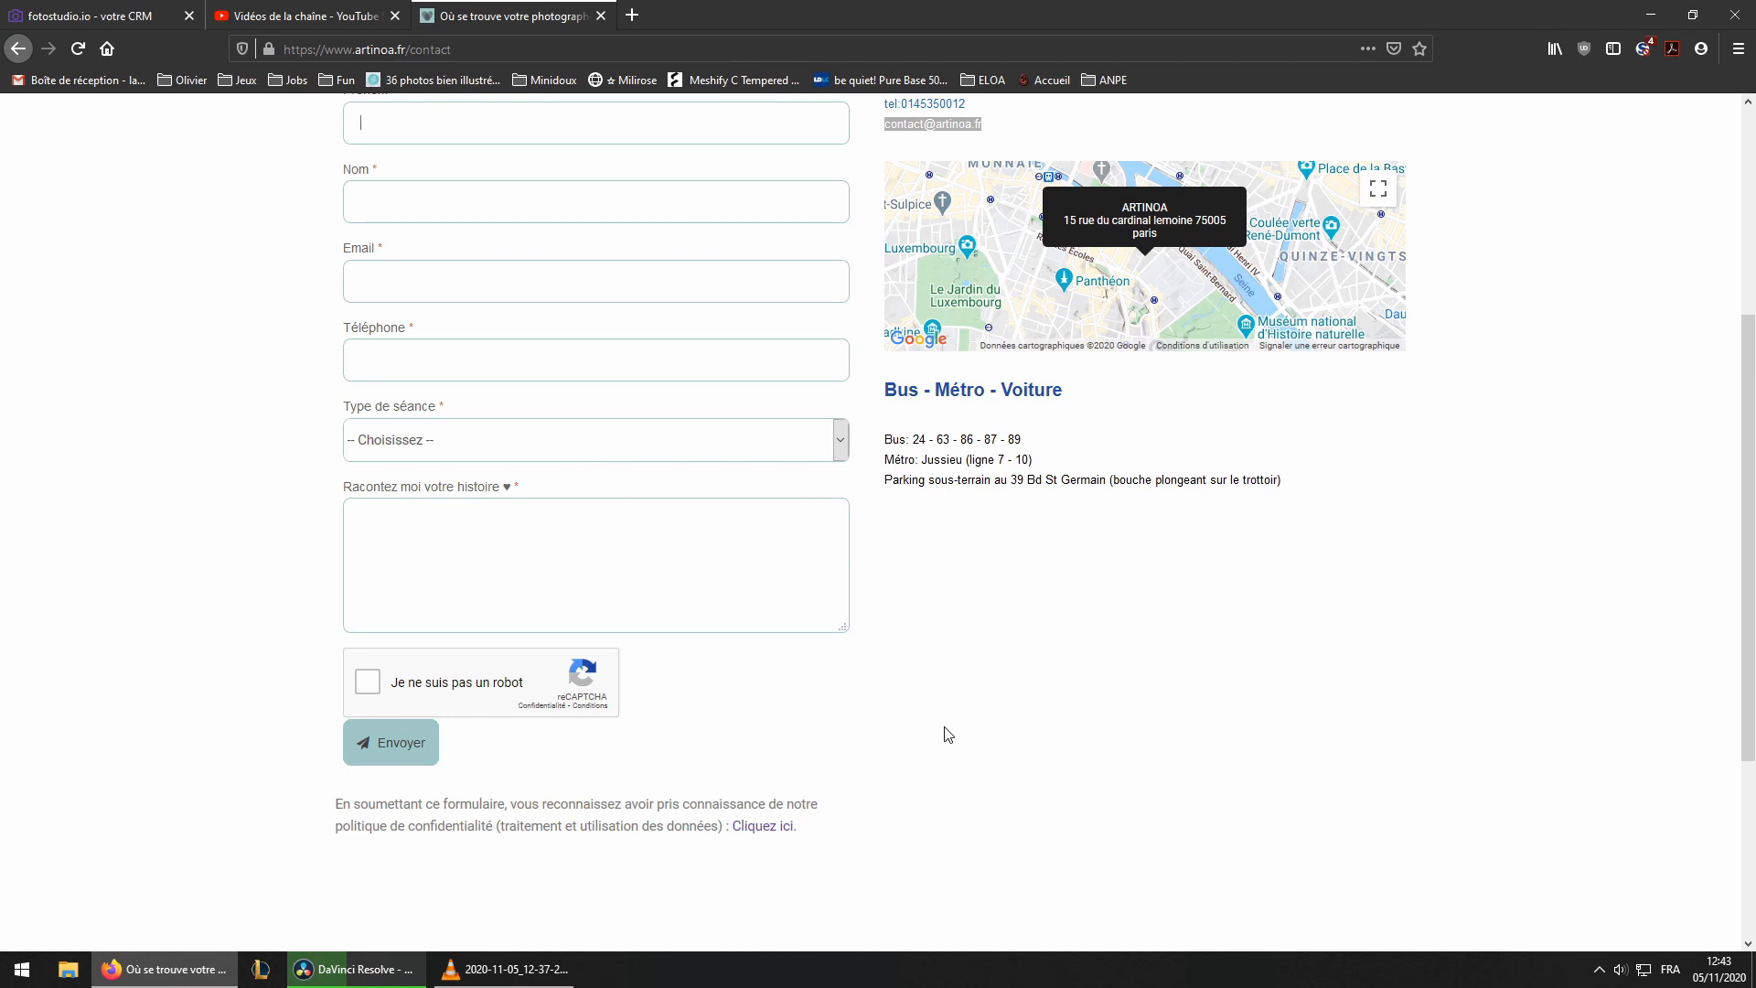
click(156, 15)
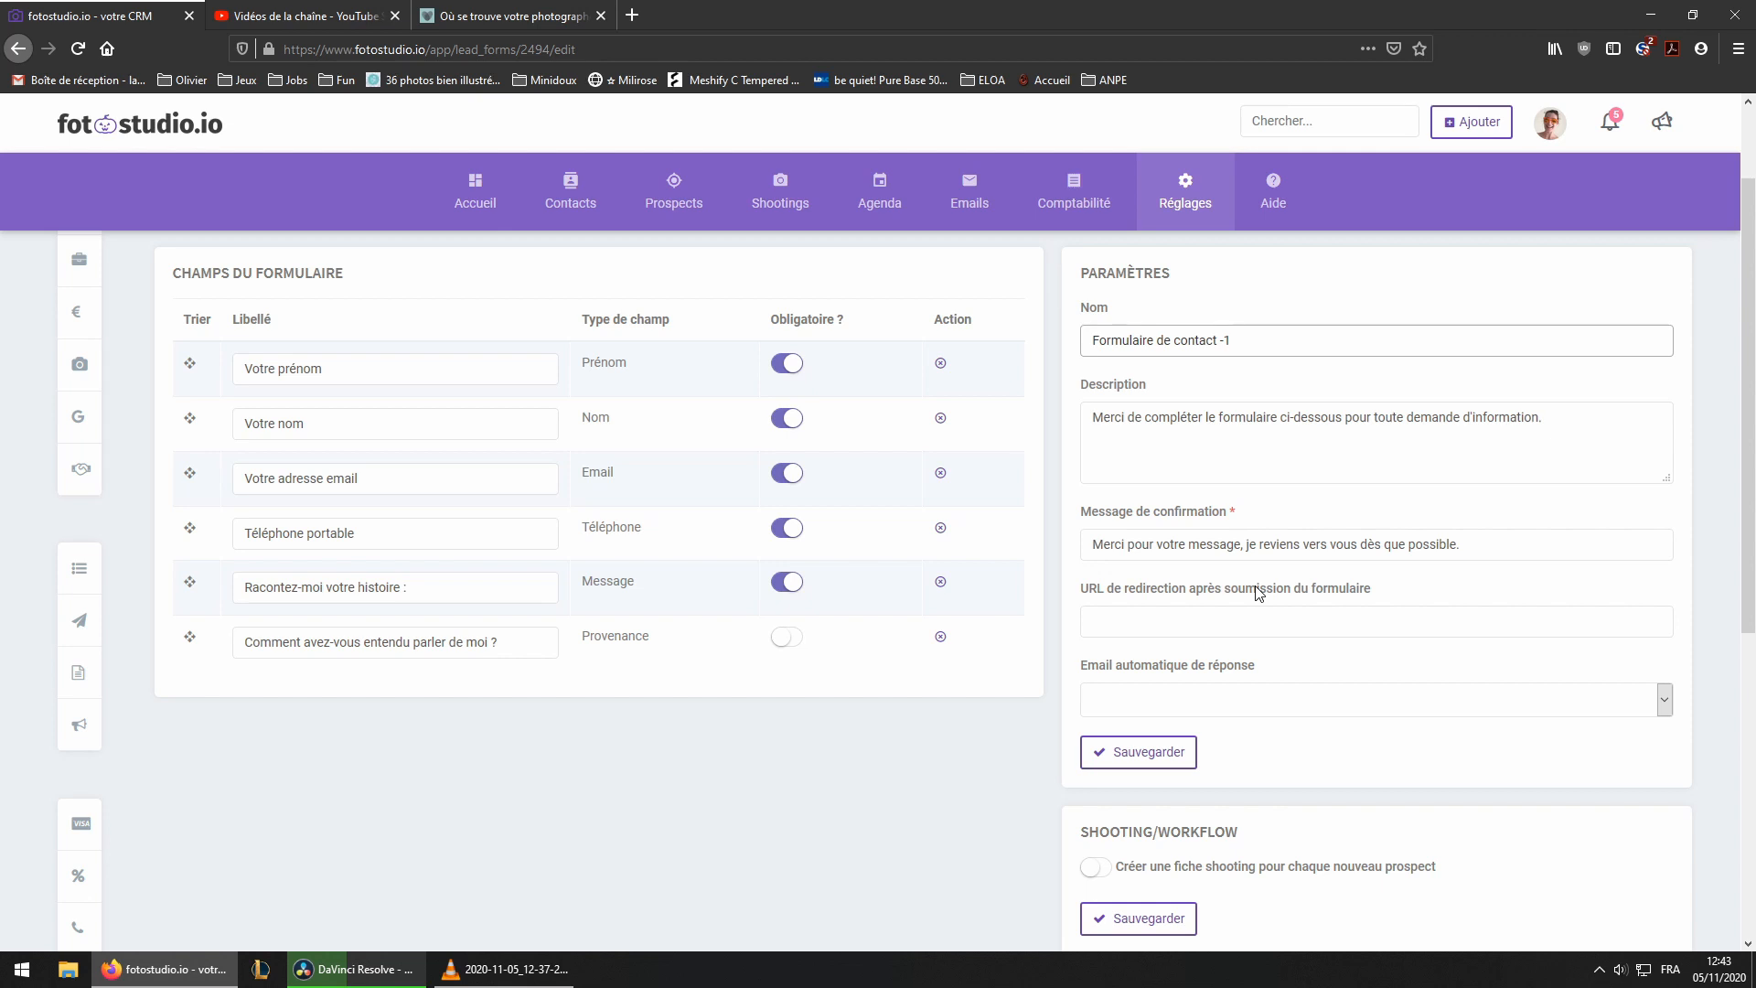
Review the form's automatic reply email options, confirmation message, workflow and Google Analytics settings
click(1300, 704)
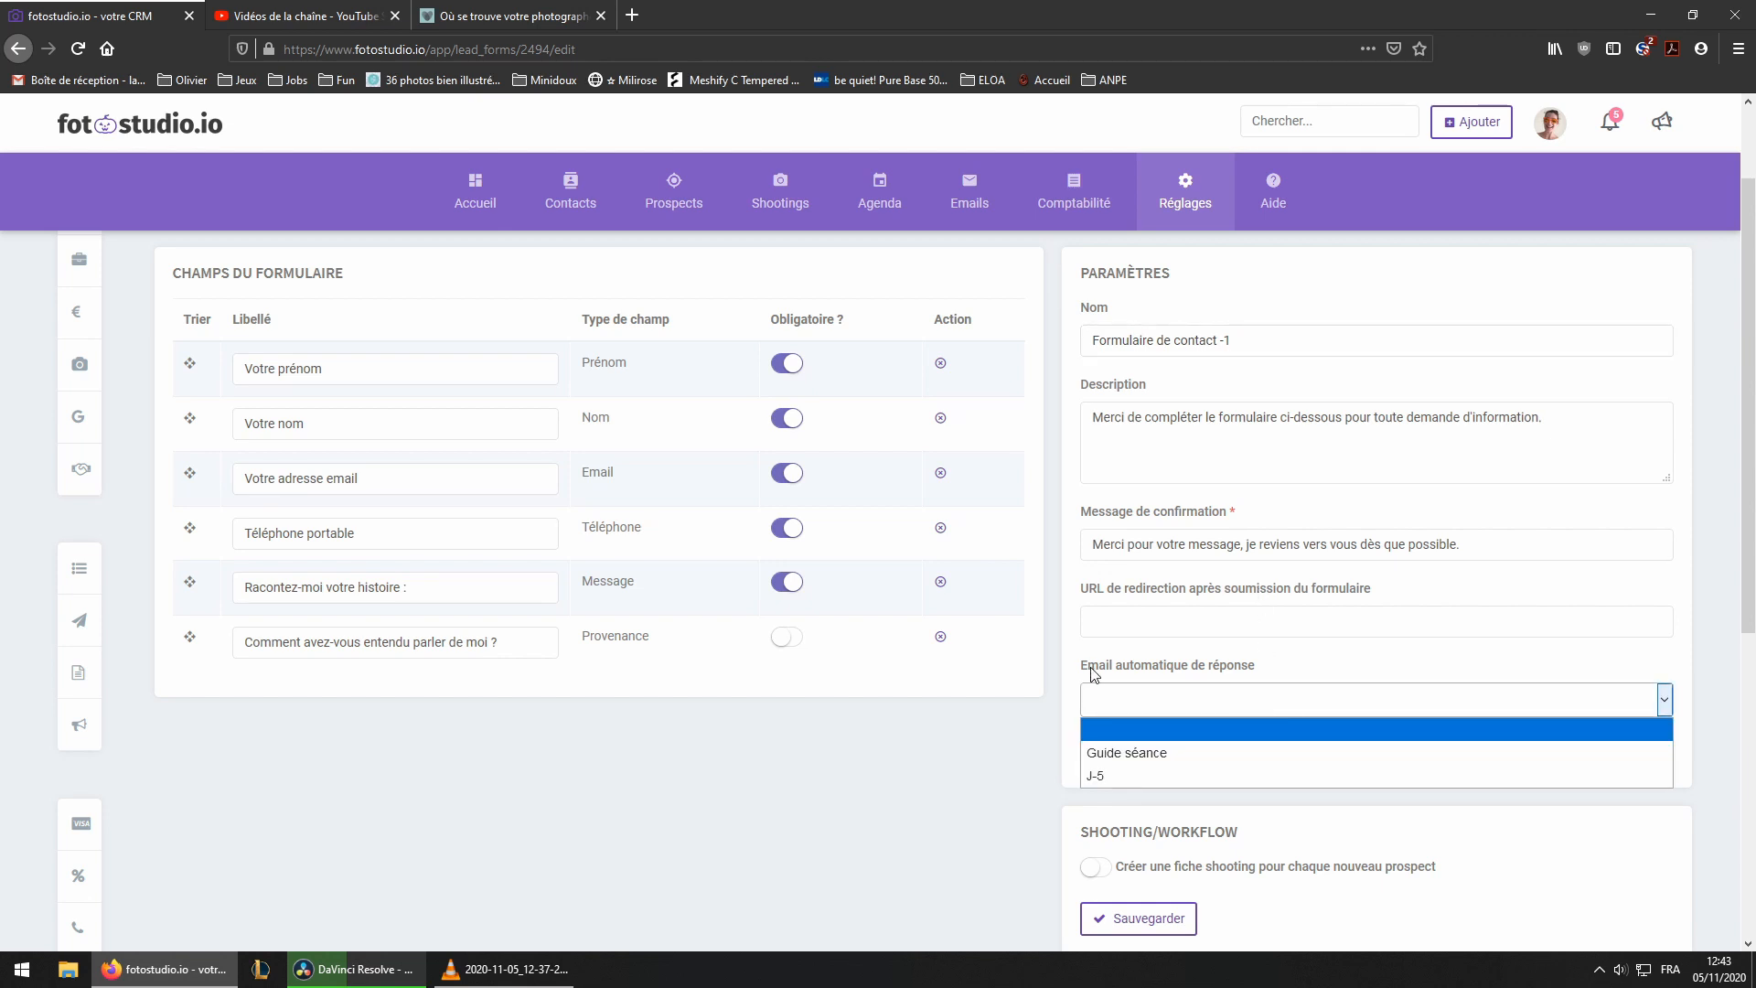
drag(1083, 668, 1256, 675)
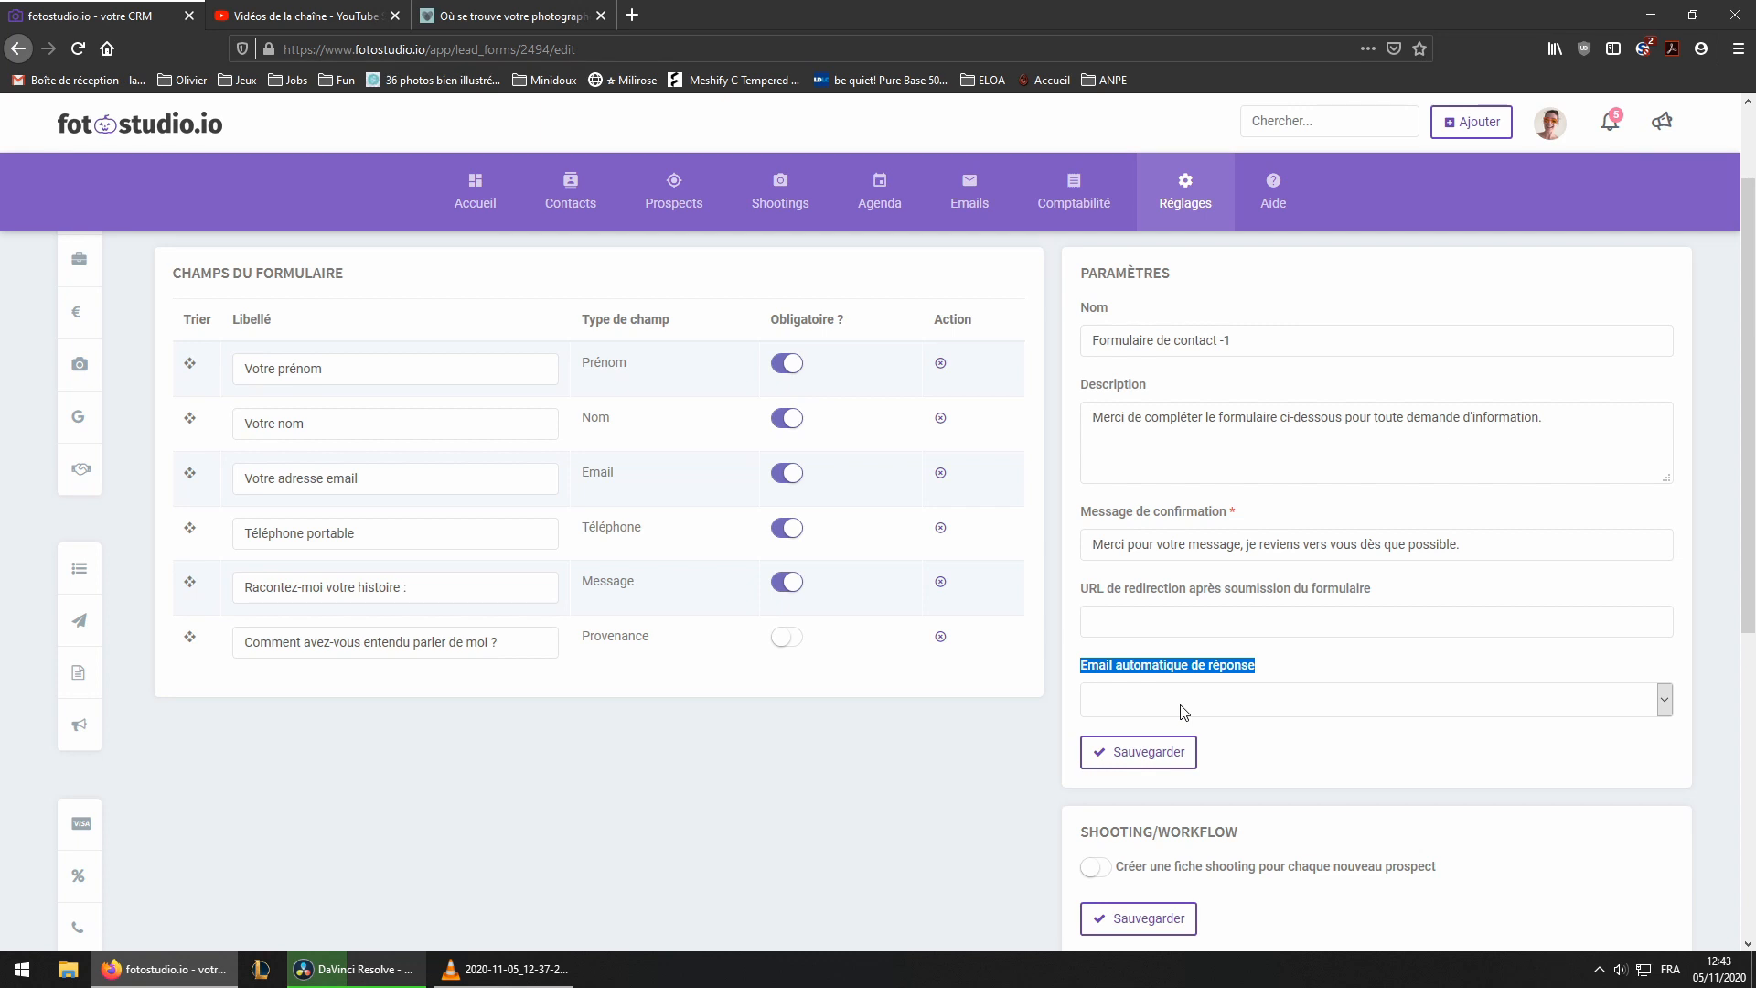
click(1294, 655)
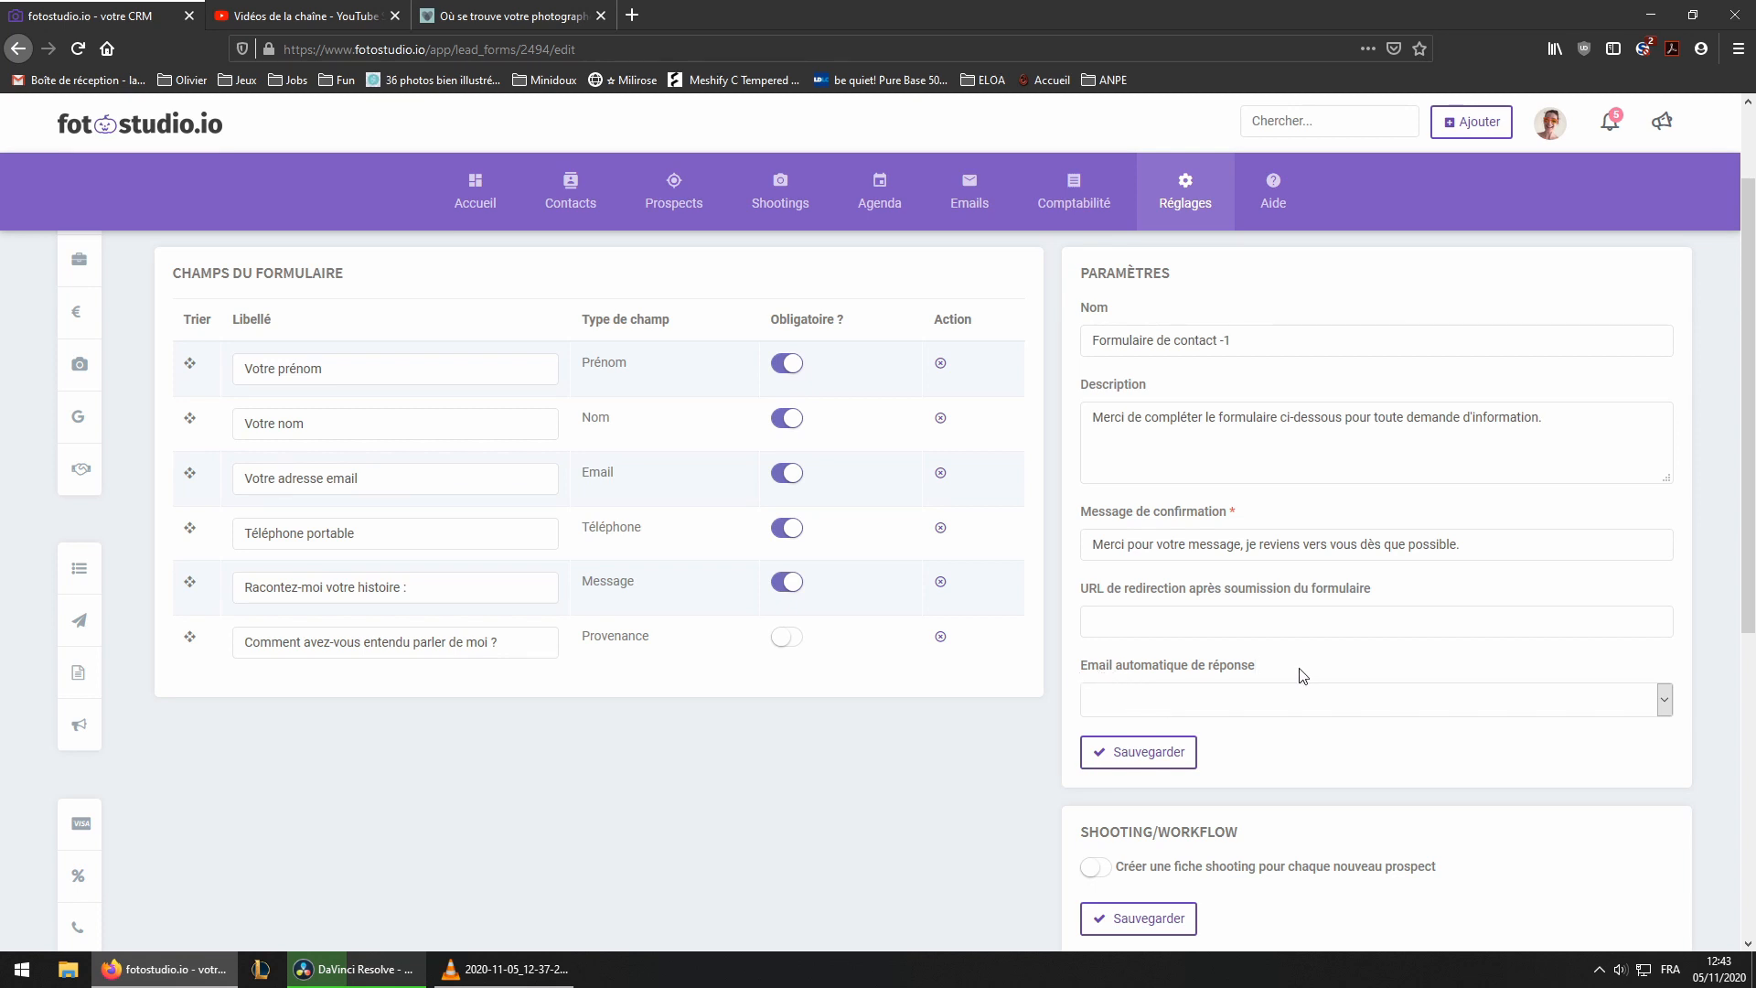
drag(1091, 544, 1352, 549)
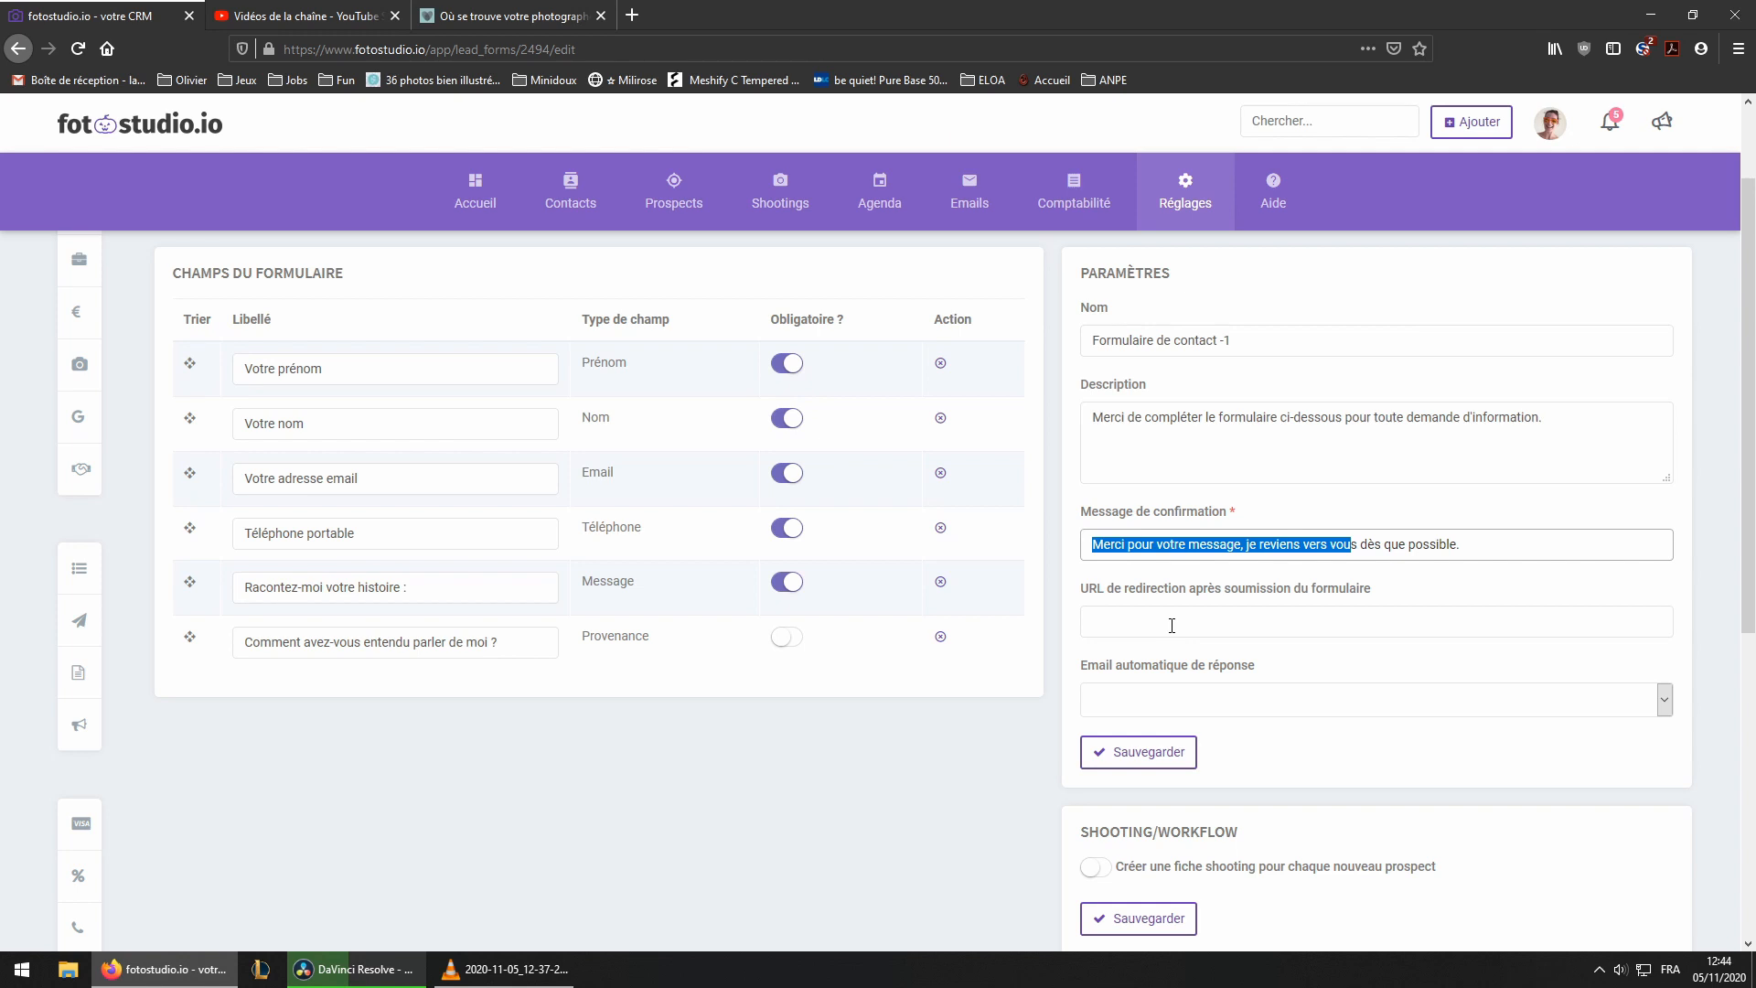
scroll(958, 767, down, 4)
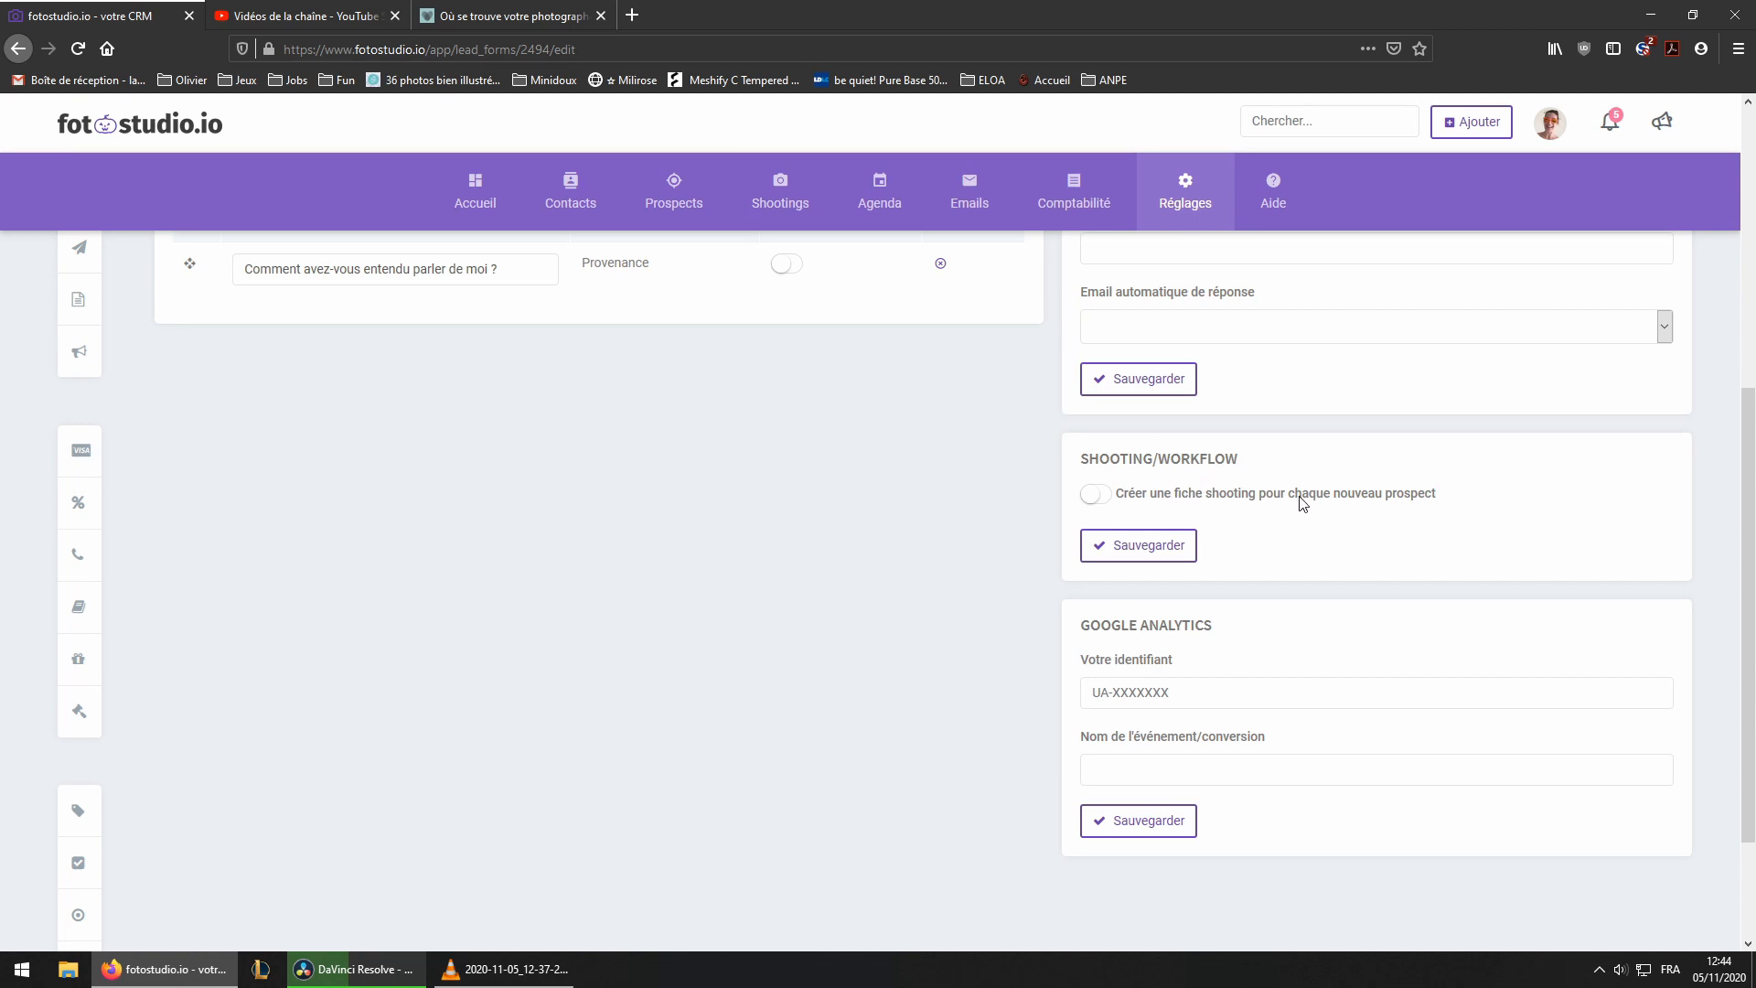
Return to the website's contact form to compare its fields
click(543, 16)
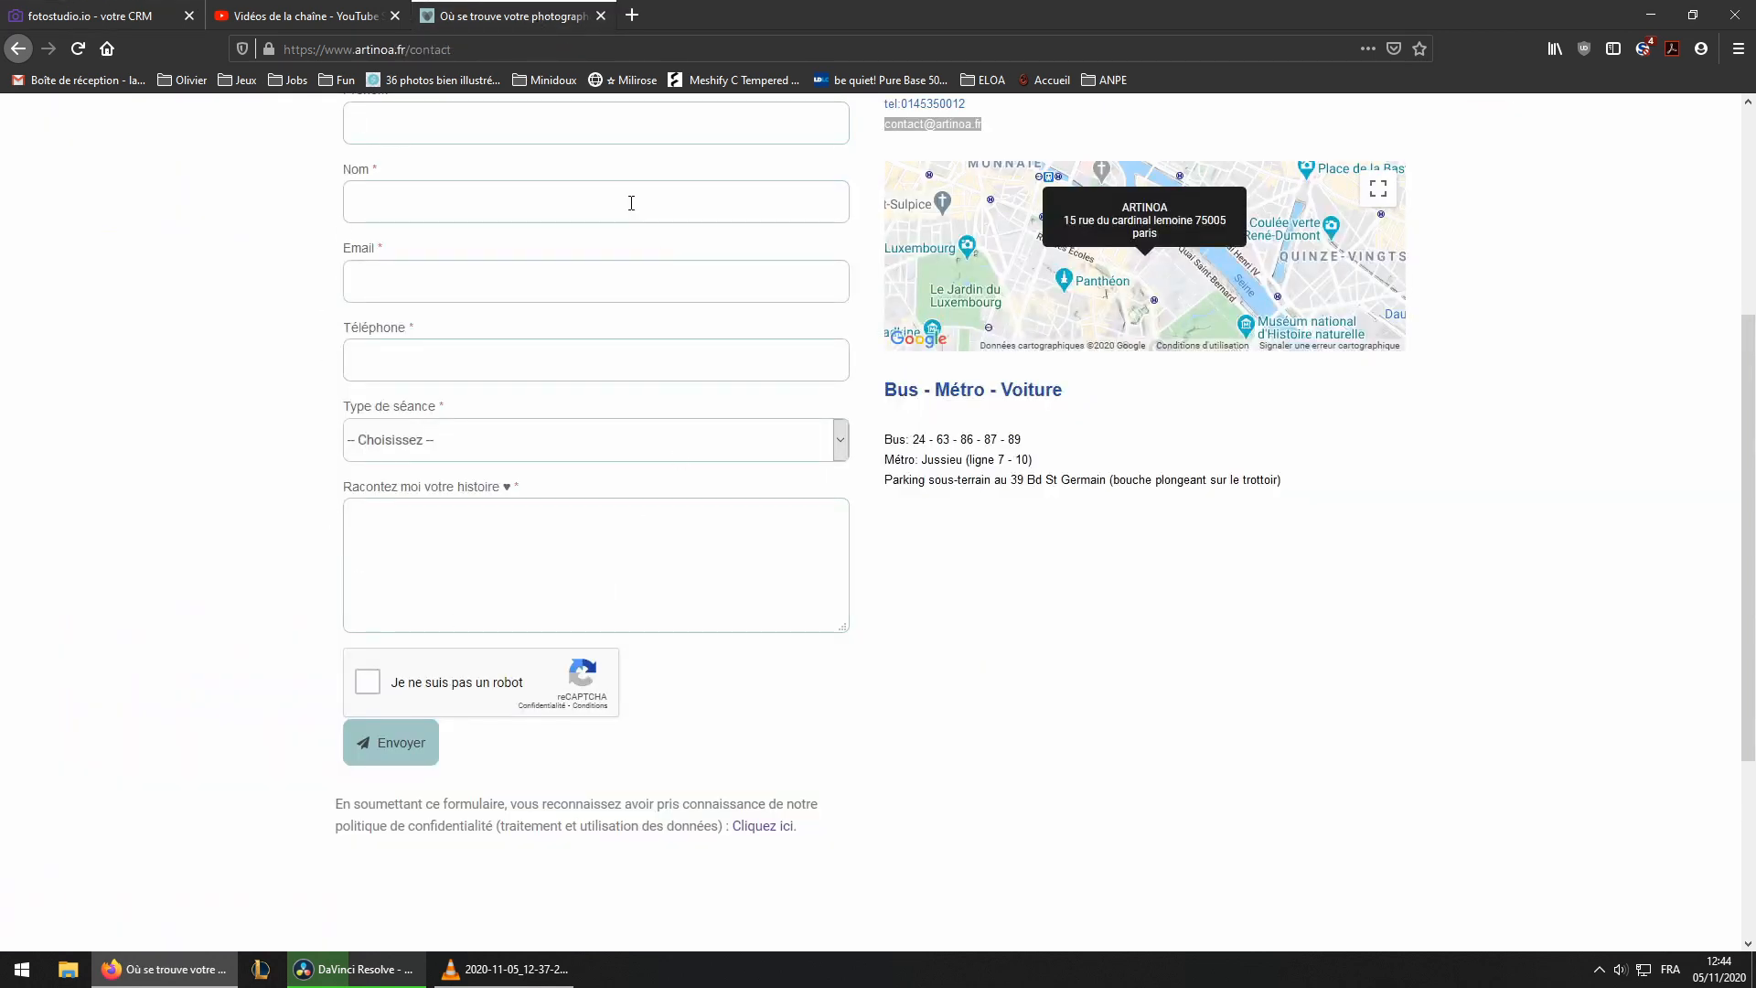
scroll(425, 535, up, 3)
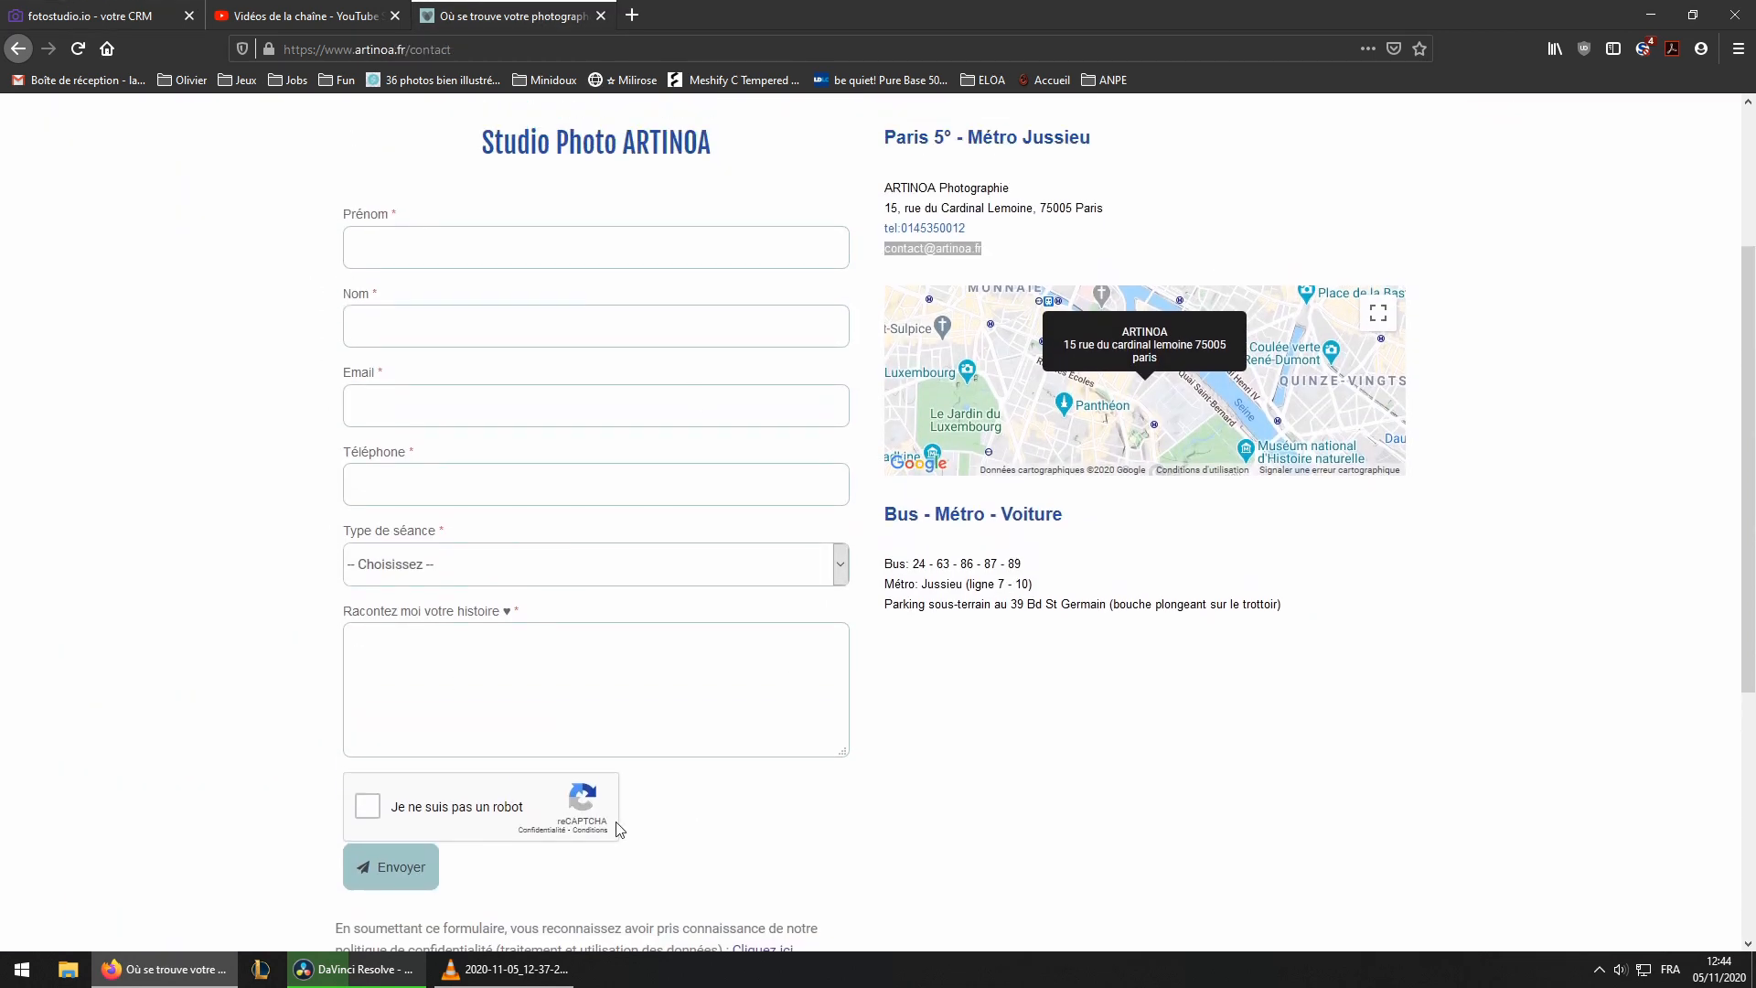
Add a shooting-type field labelled 'Quelle séance désirez-vous faire ?' to the form
click(393, 880)
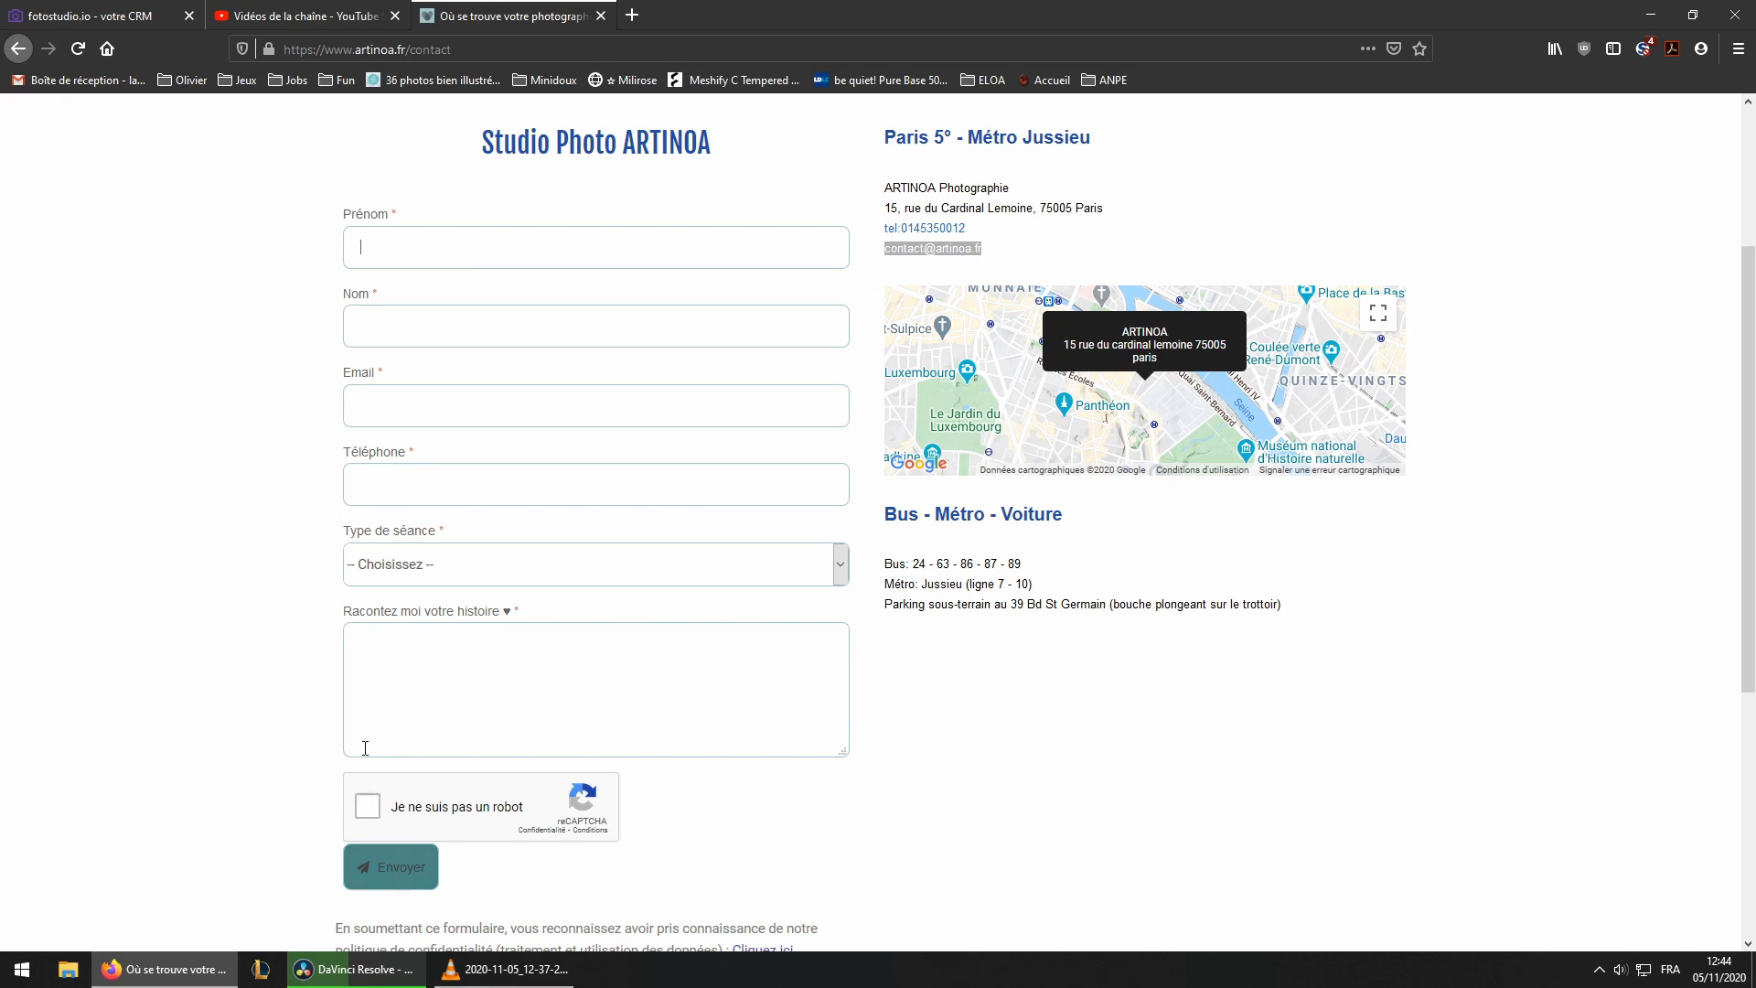
click(129, 20)
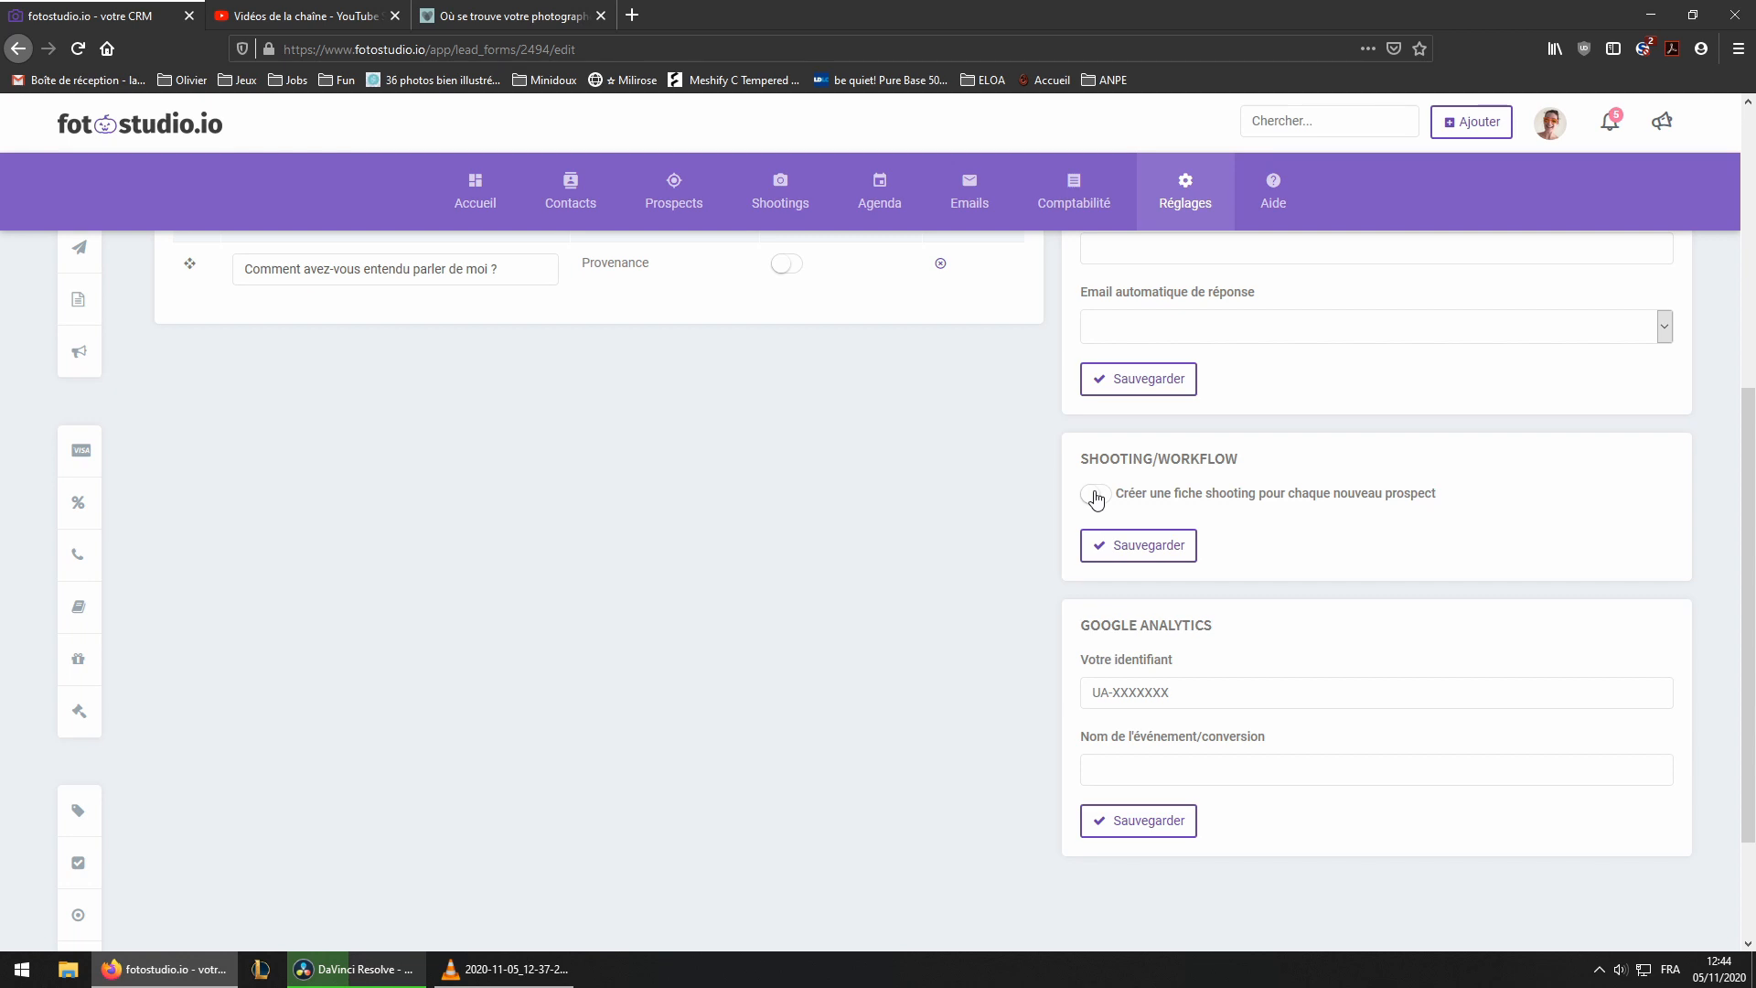
scroll(543, 414, up, 4)
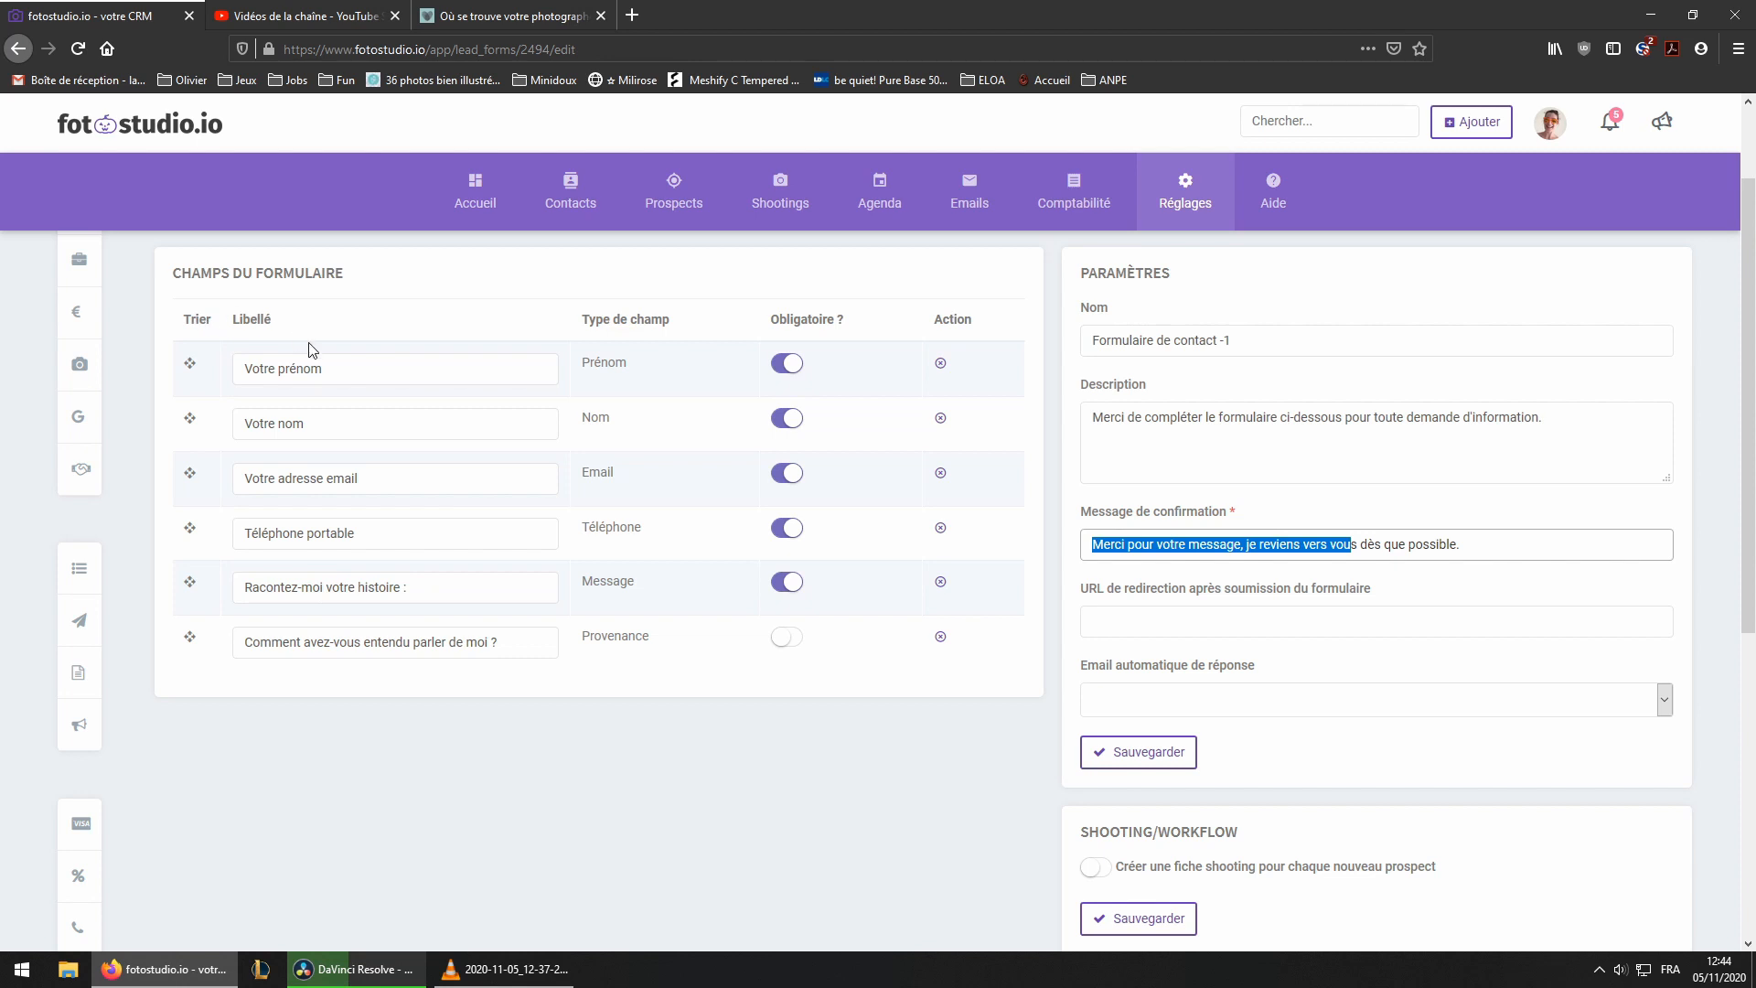
scroll(311, 347, up, 2)
click(224, 337)
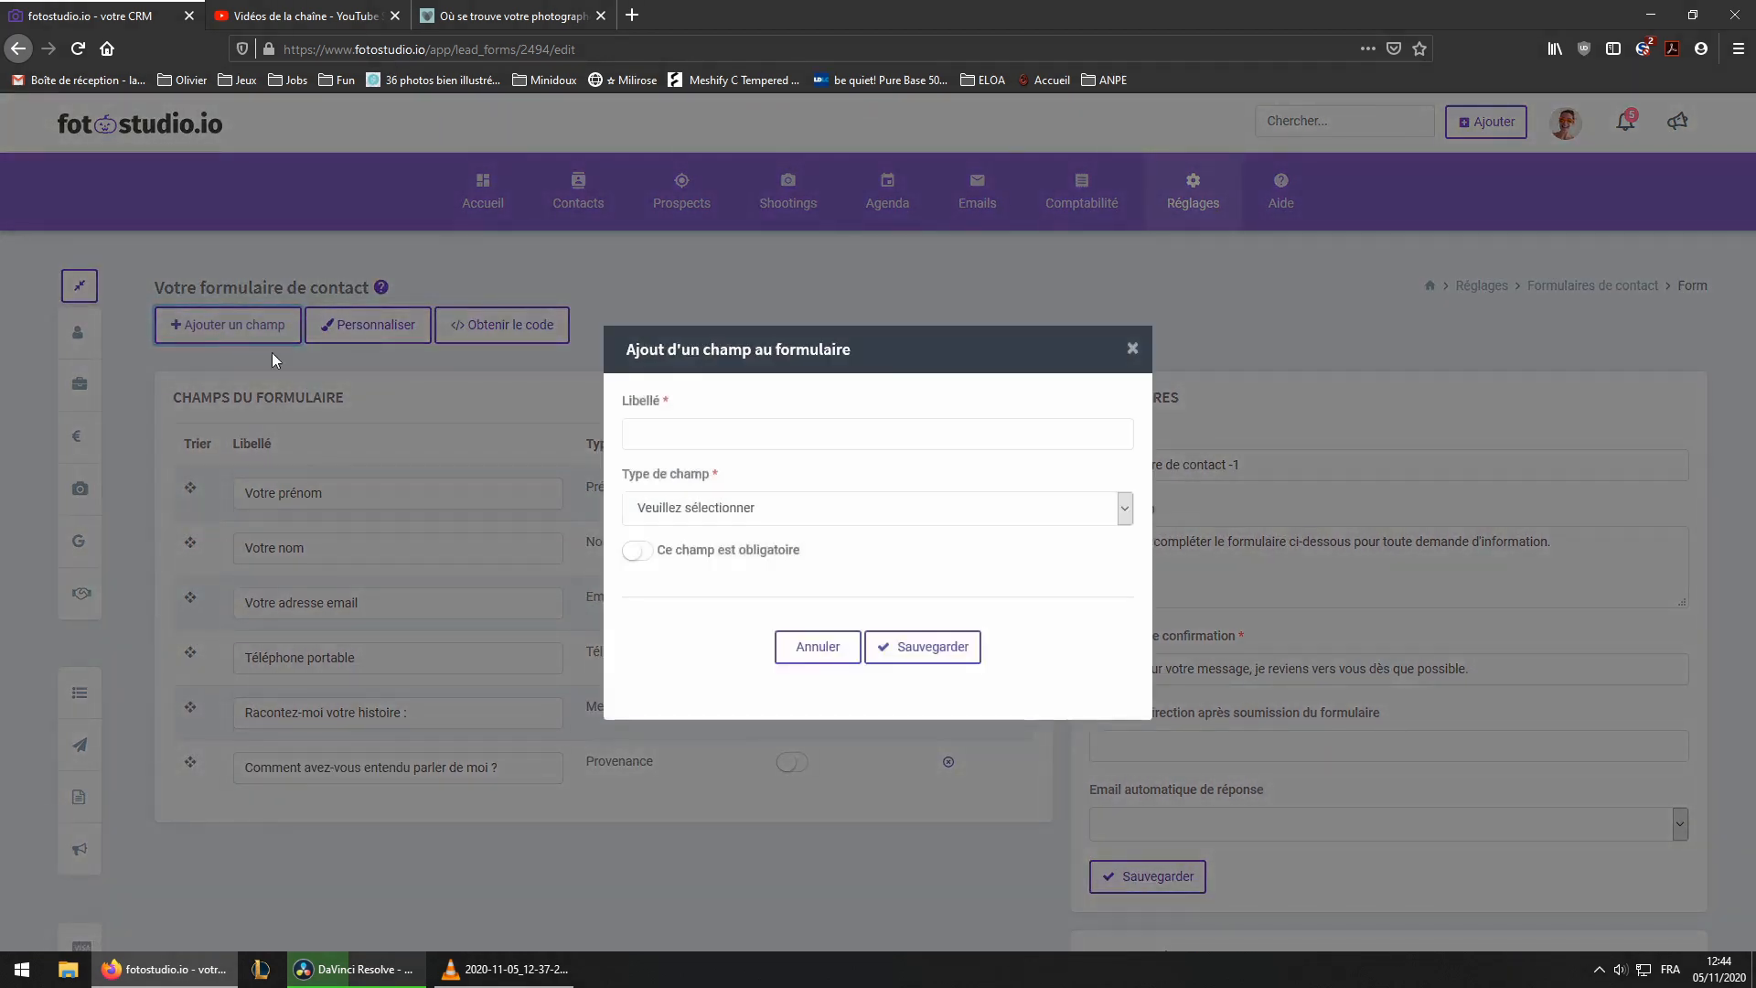
click(686, 515)
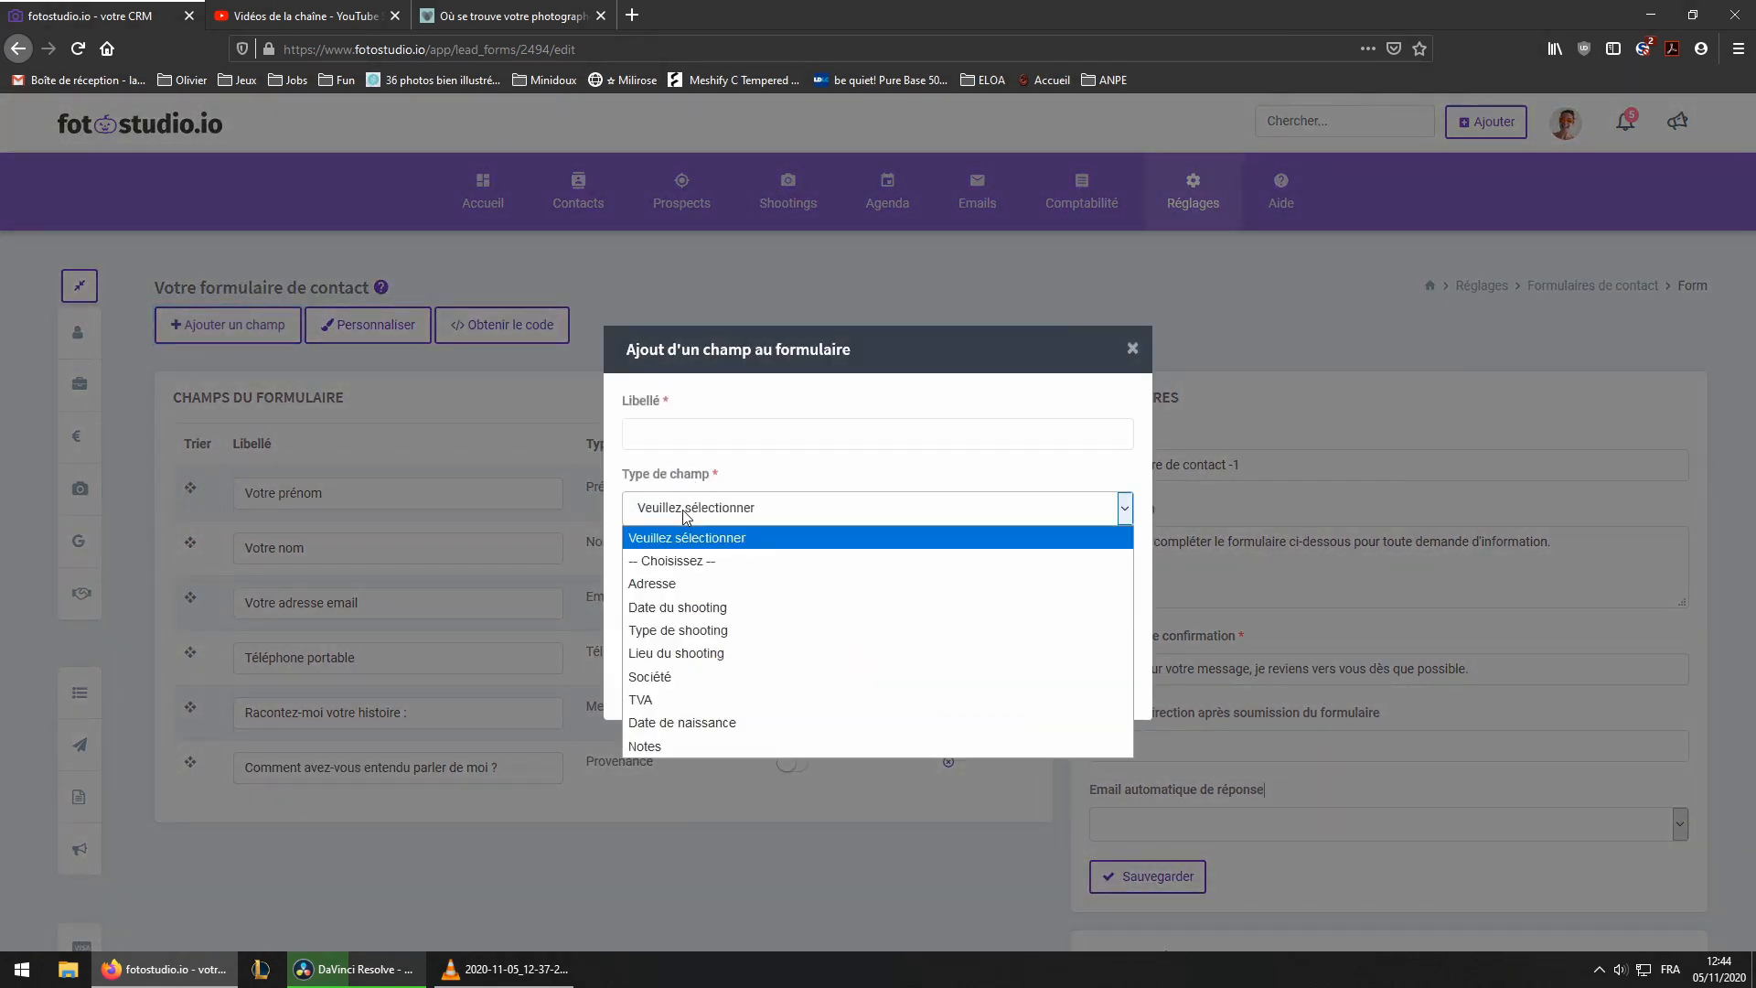
click(693, 627)
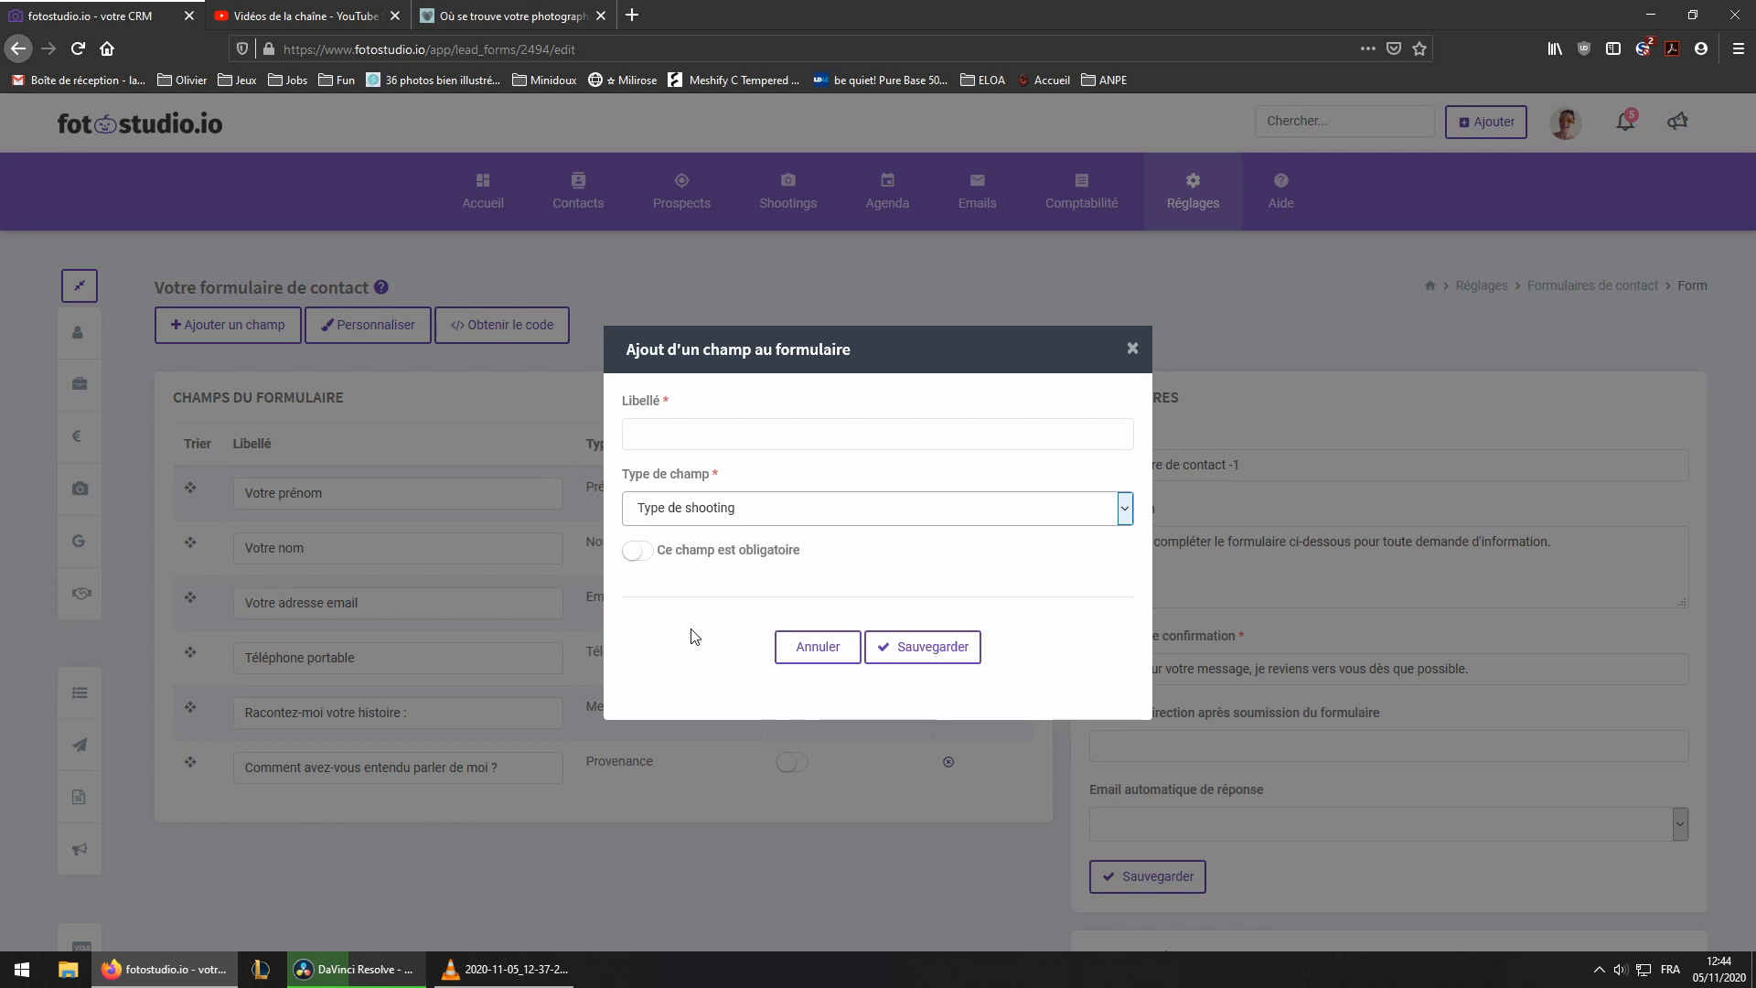
click(679, 432)
text(Quel)
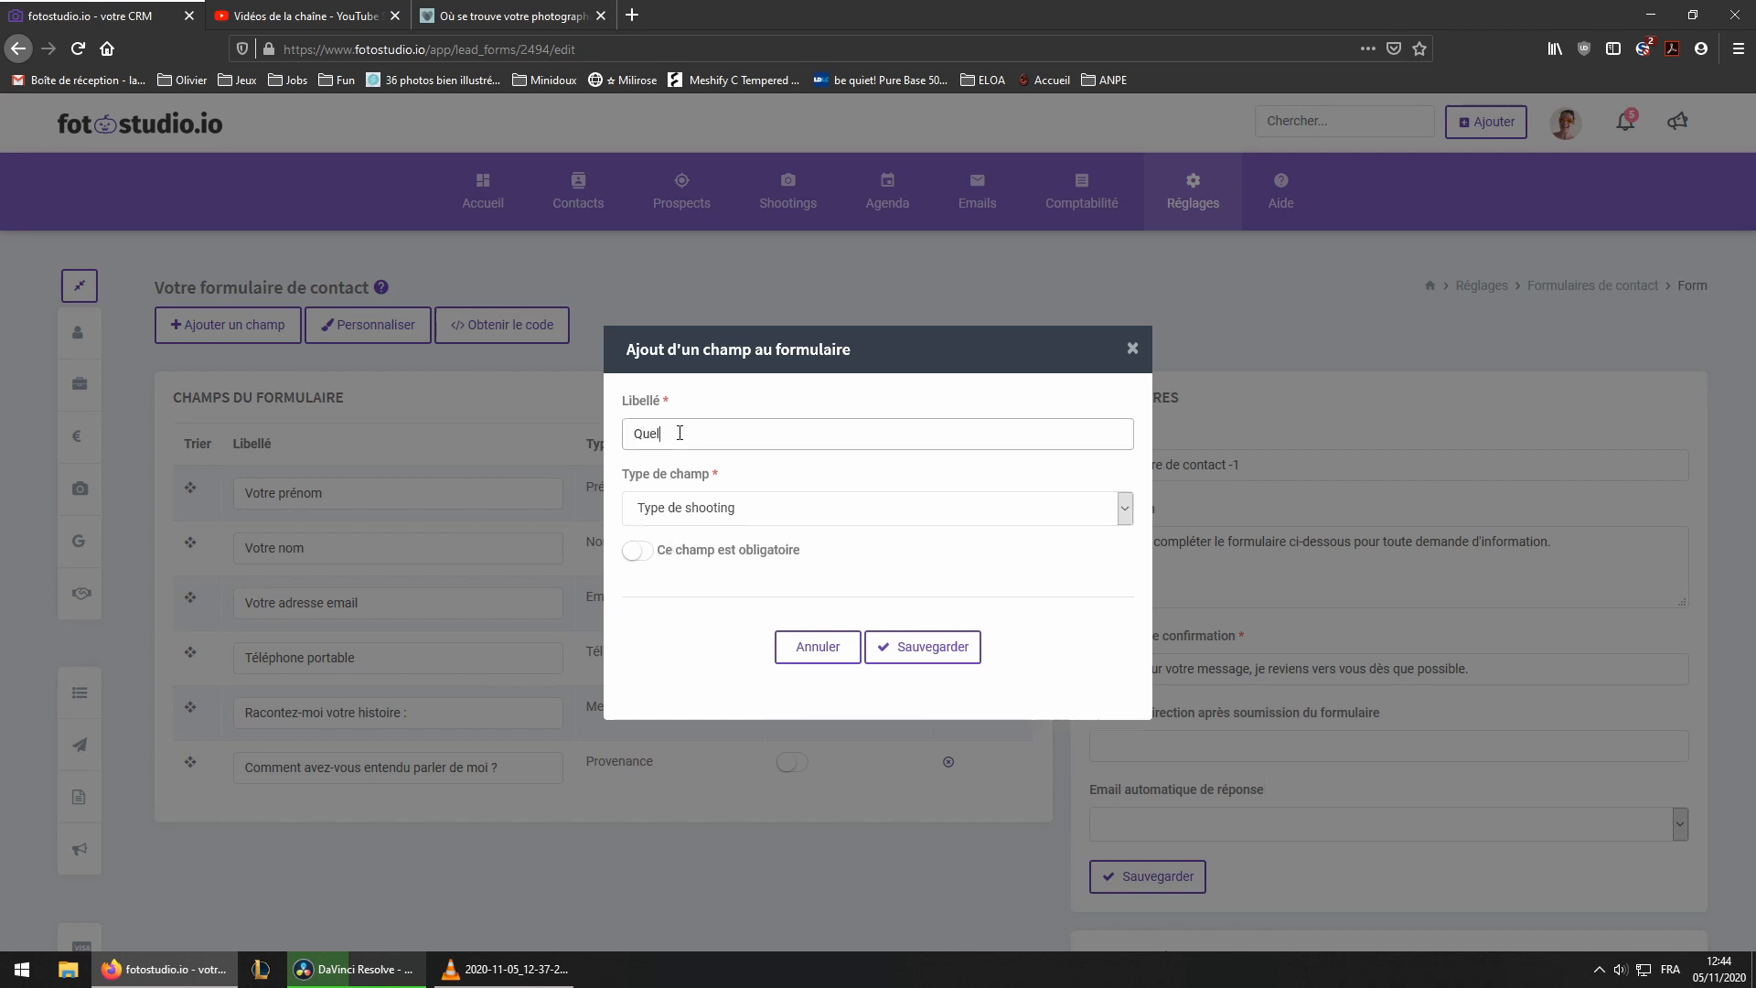
text(le seance désirez-vous faire ?)
click(900, 647)
Configure the field's shooting types, turning off Projection, Pack Grossesse / Newborn and Mini Séance Noël, and save
scroll(600, 631, down, 3)
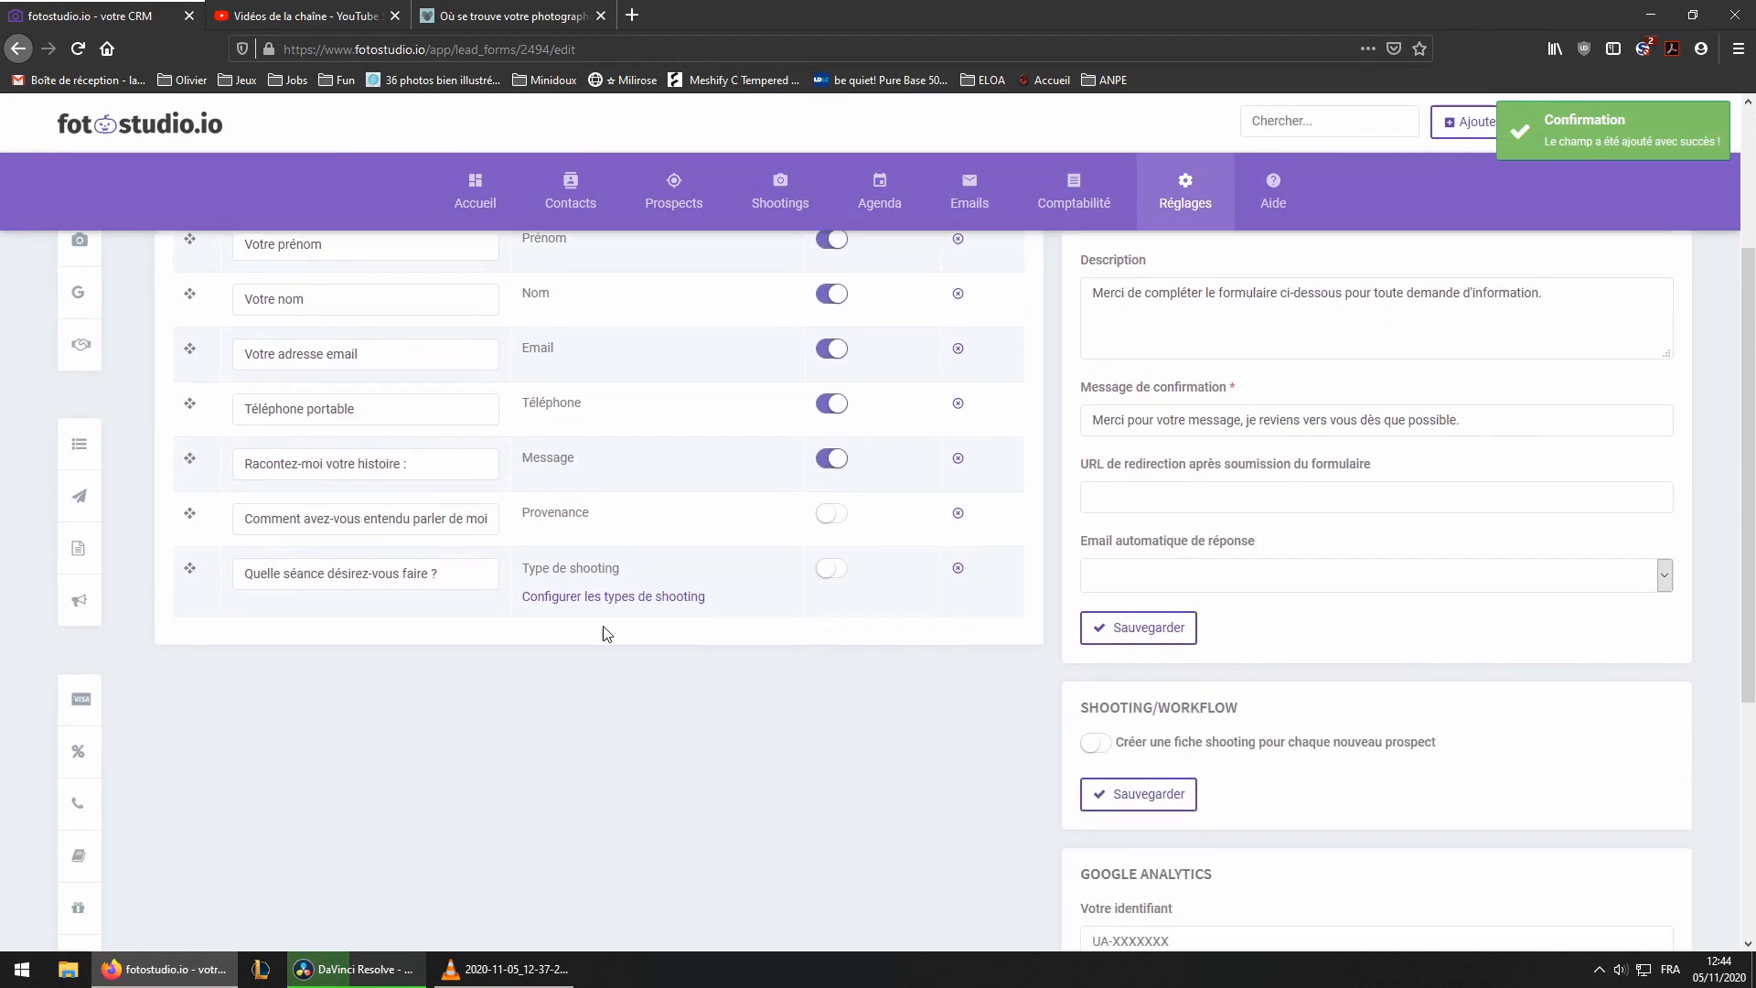
click(597, 600)
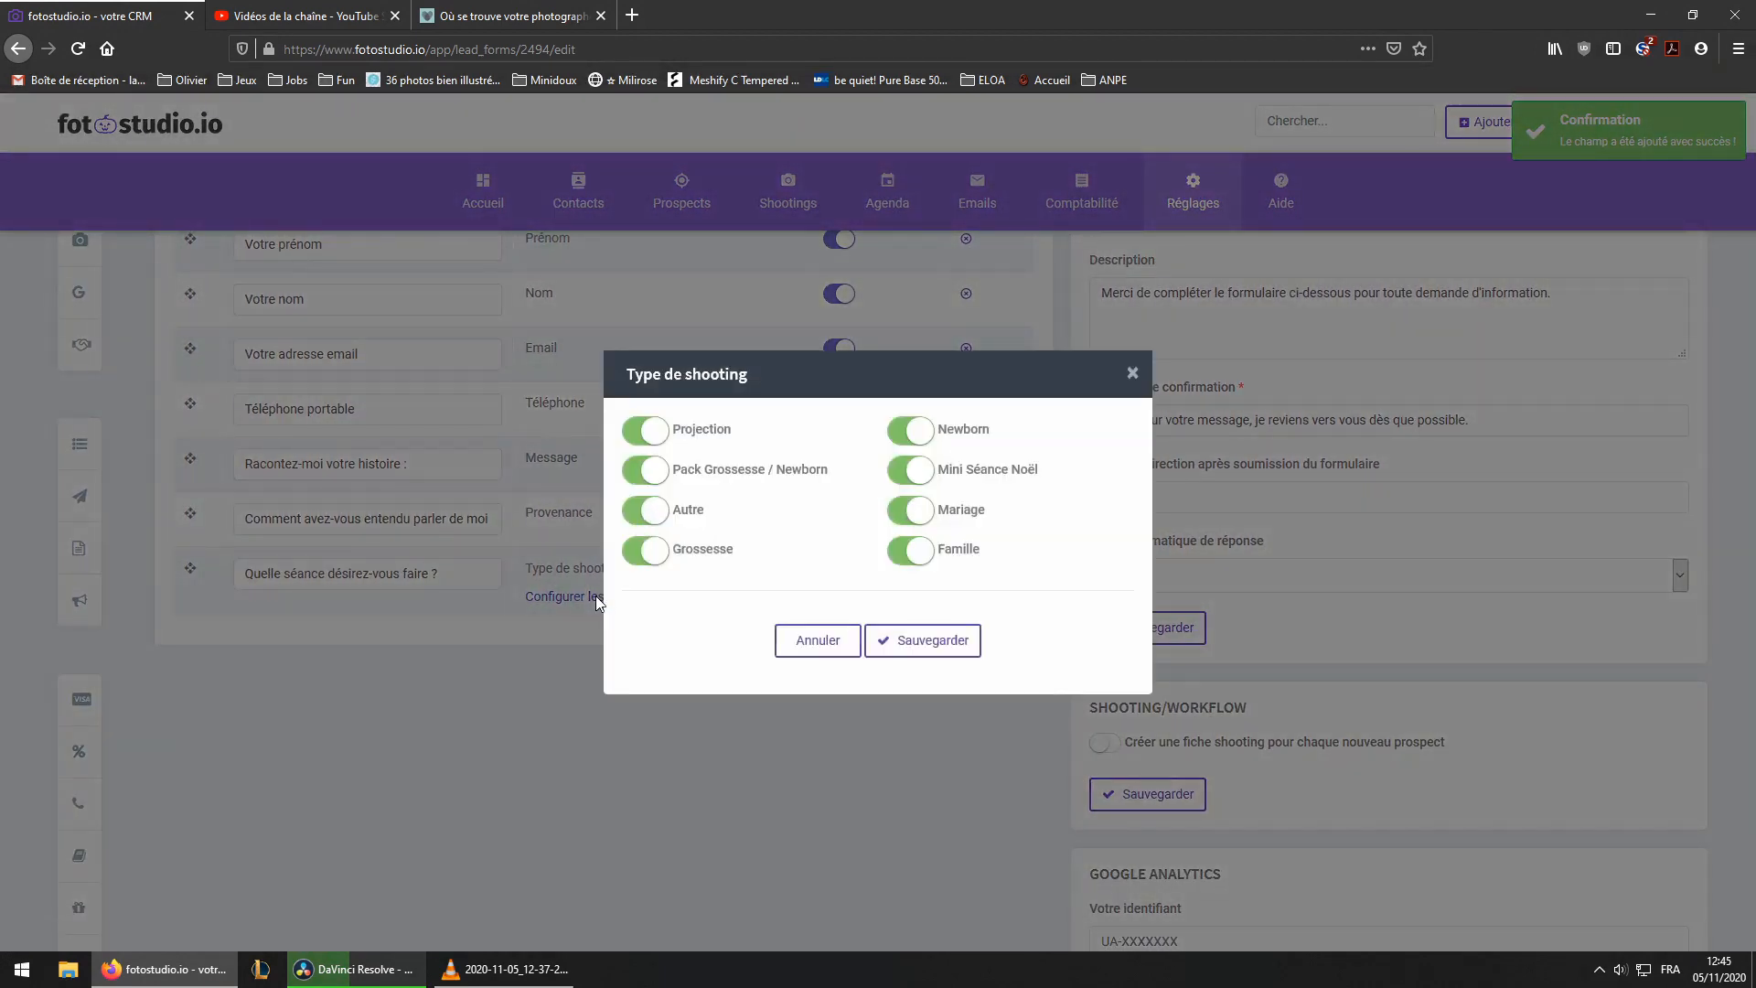
click(656, 433)
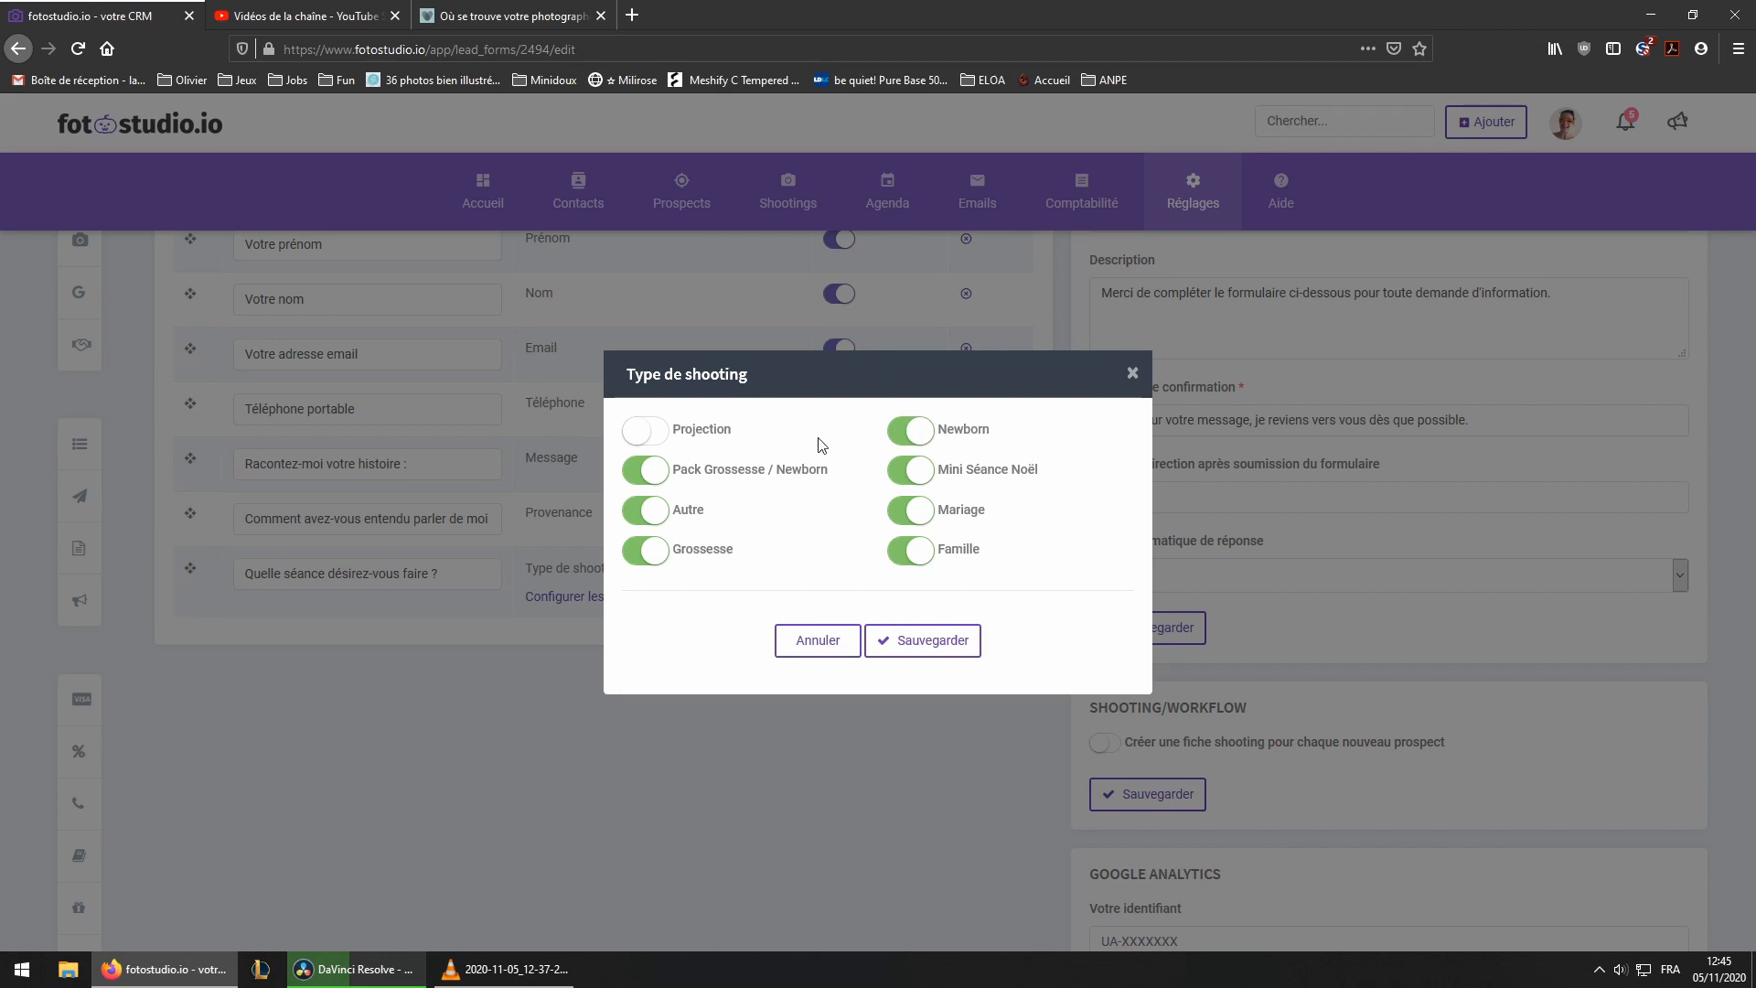
click(644, 470)
click(922, 475)
click(939, 644)
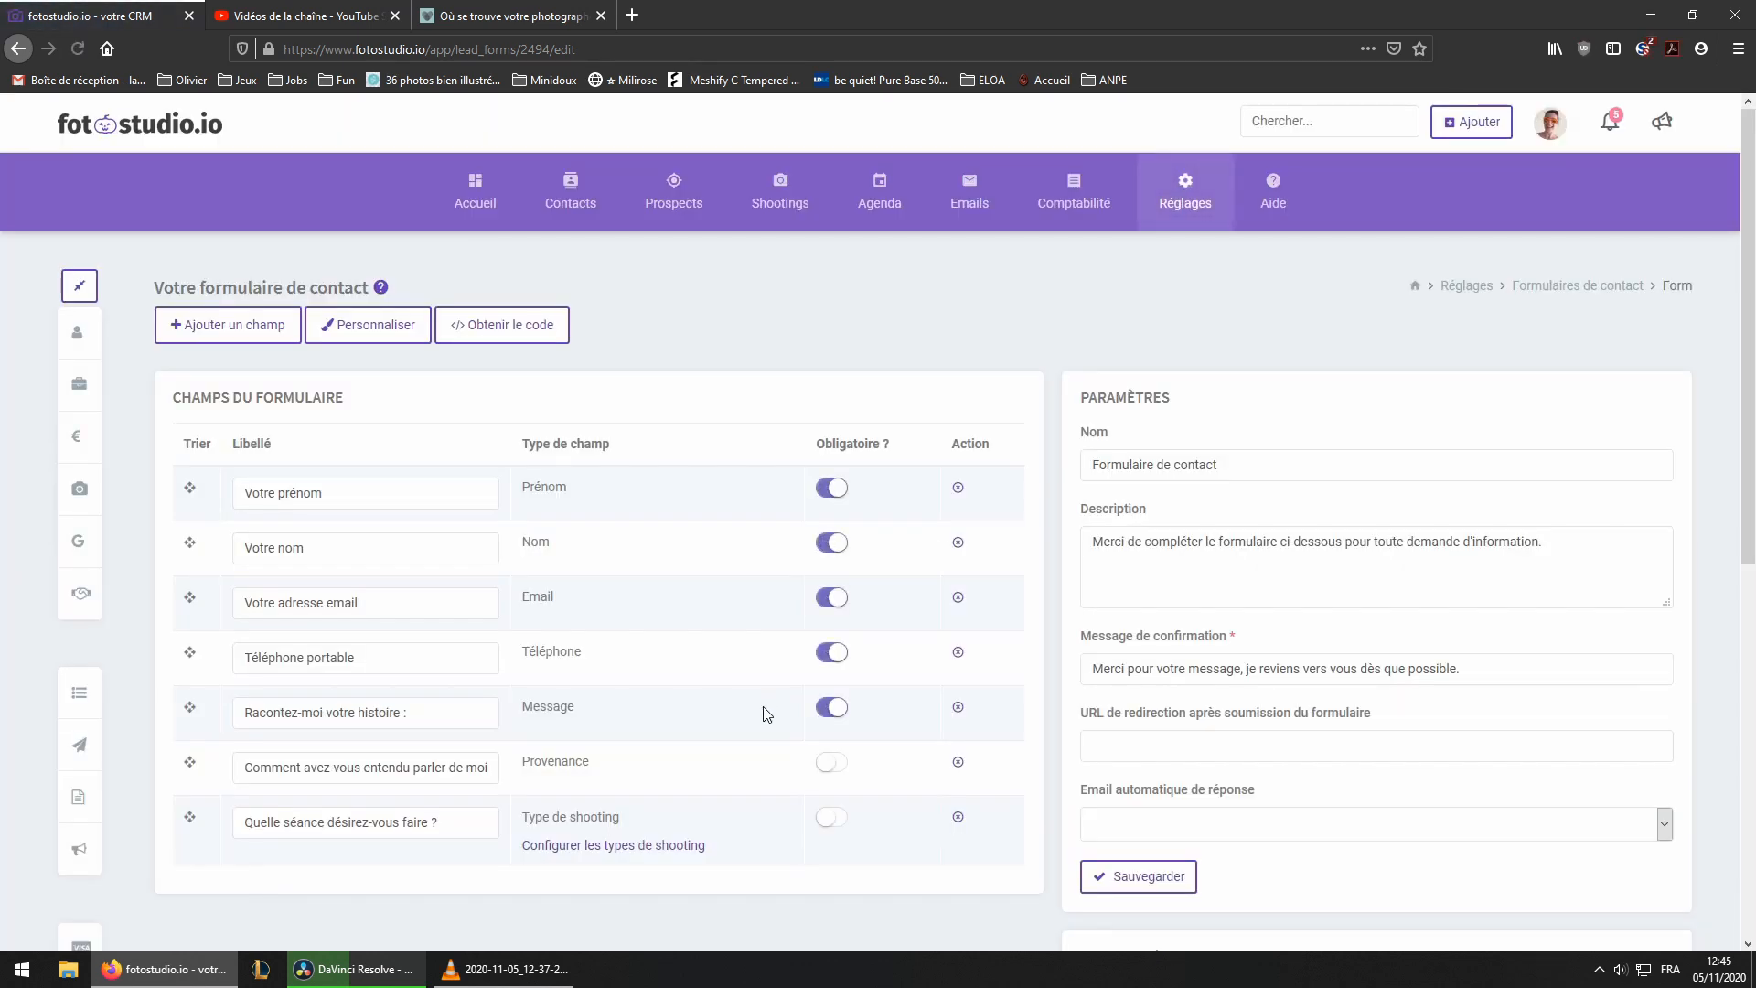
Check the session types offered in the website's contact form dropdown
click(502, 16)
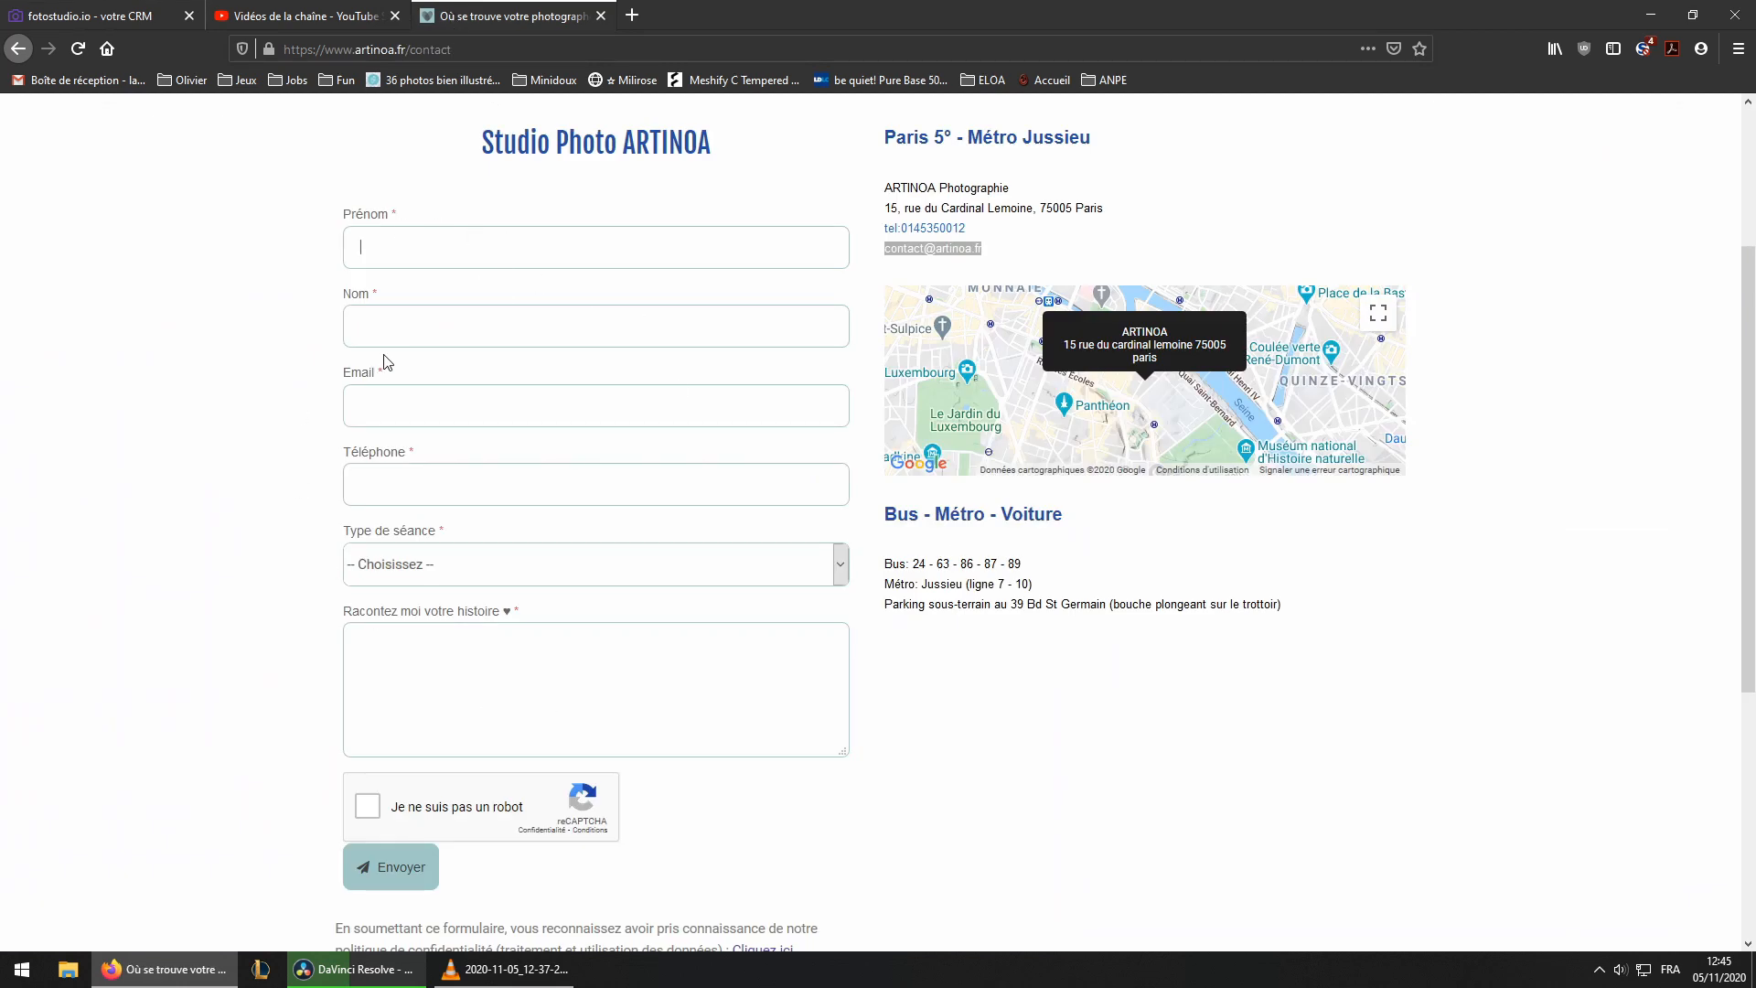
click(365, 564)
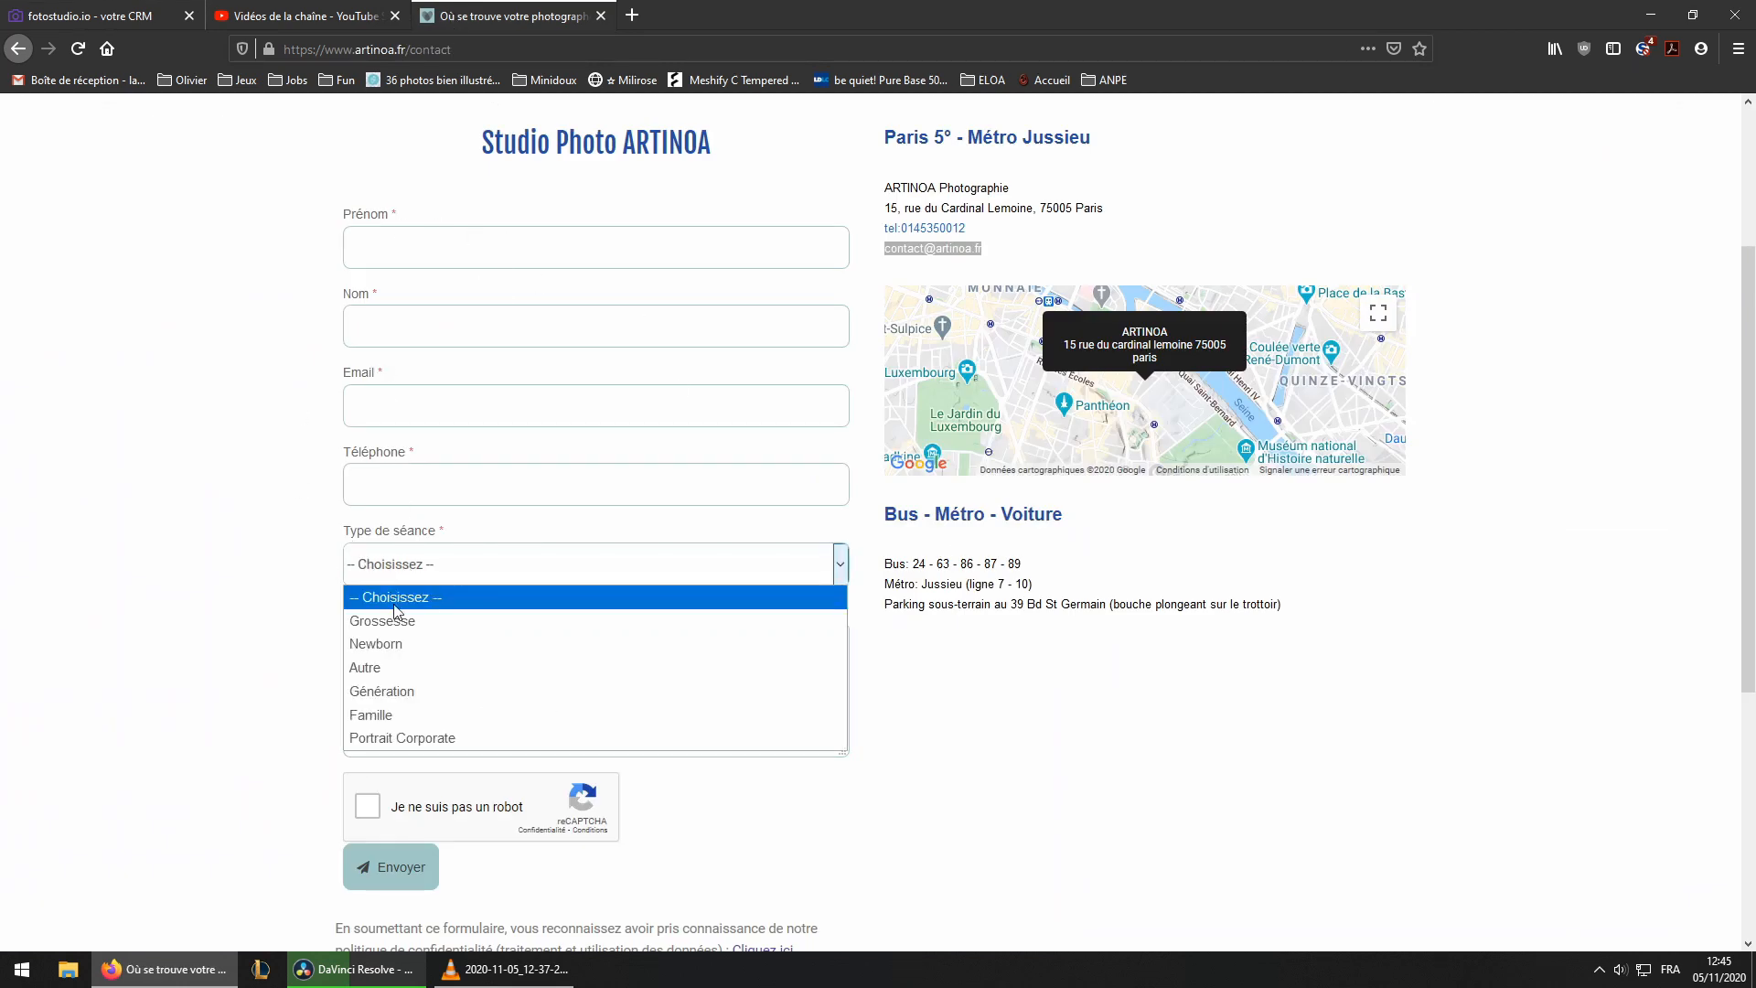
click(408, 714)
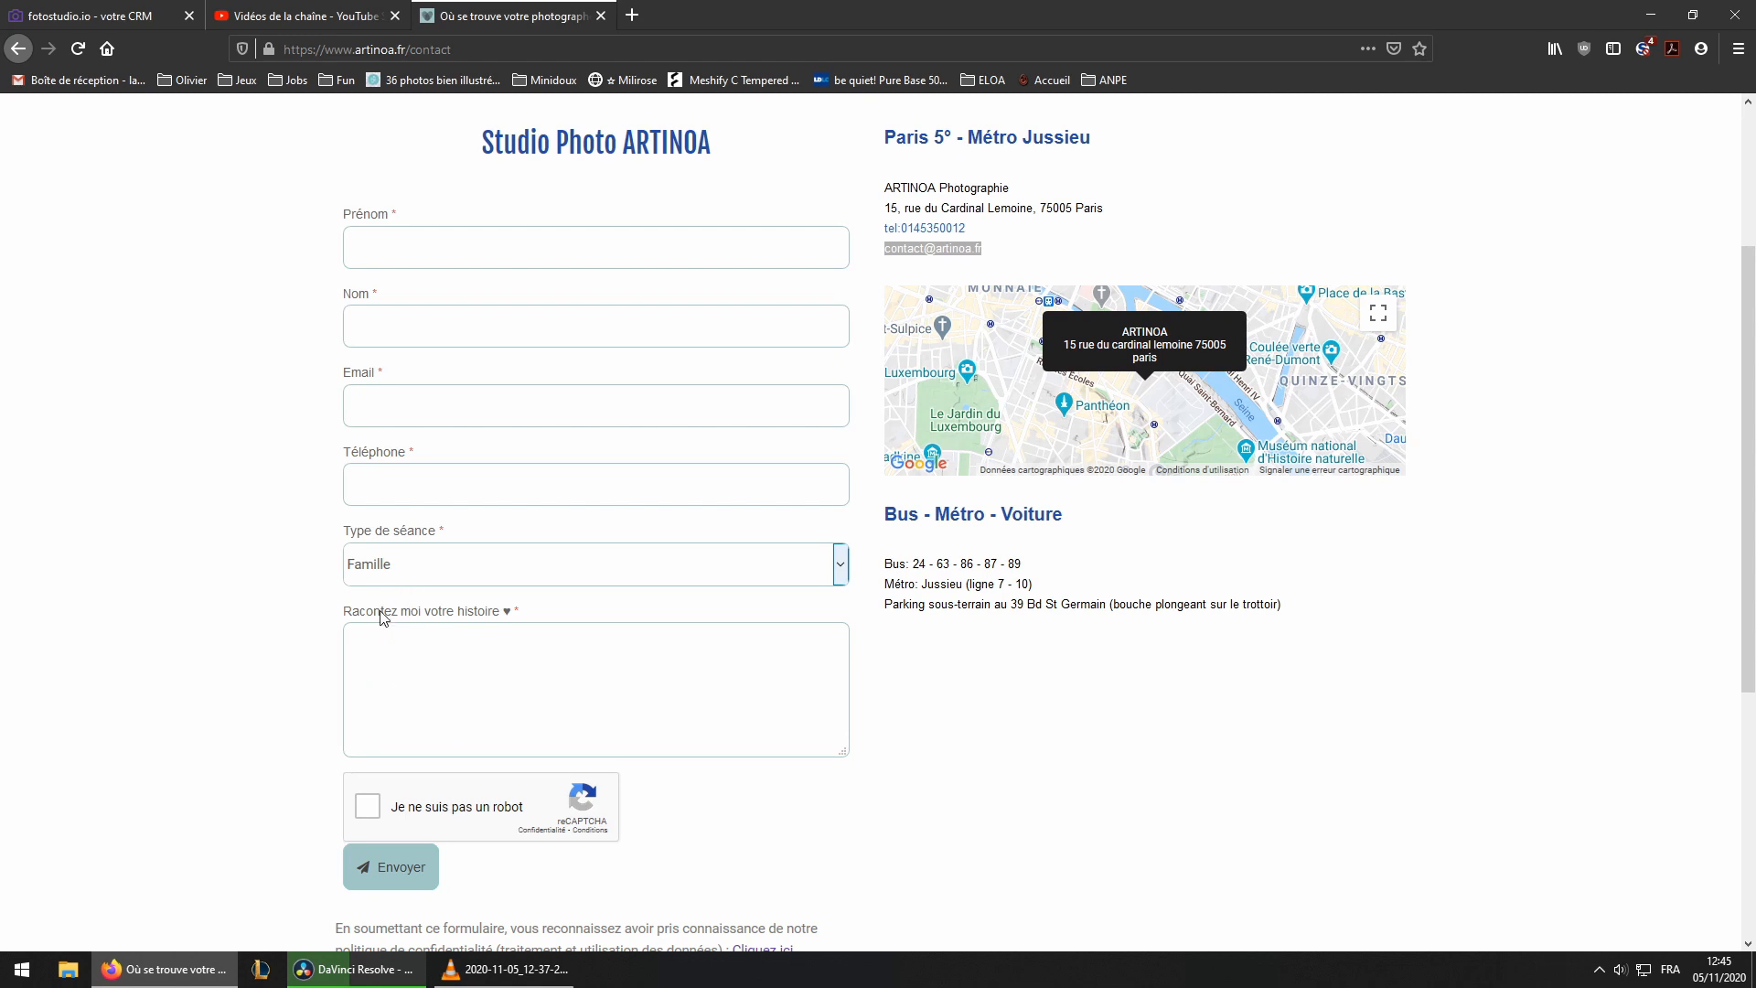
Try enabling shooting record creation for each new prospect and browse the workflow options
click(165, 16)
scroll(1214, 674, down, 7)
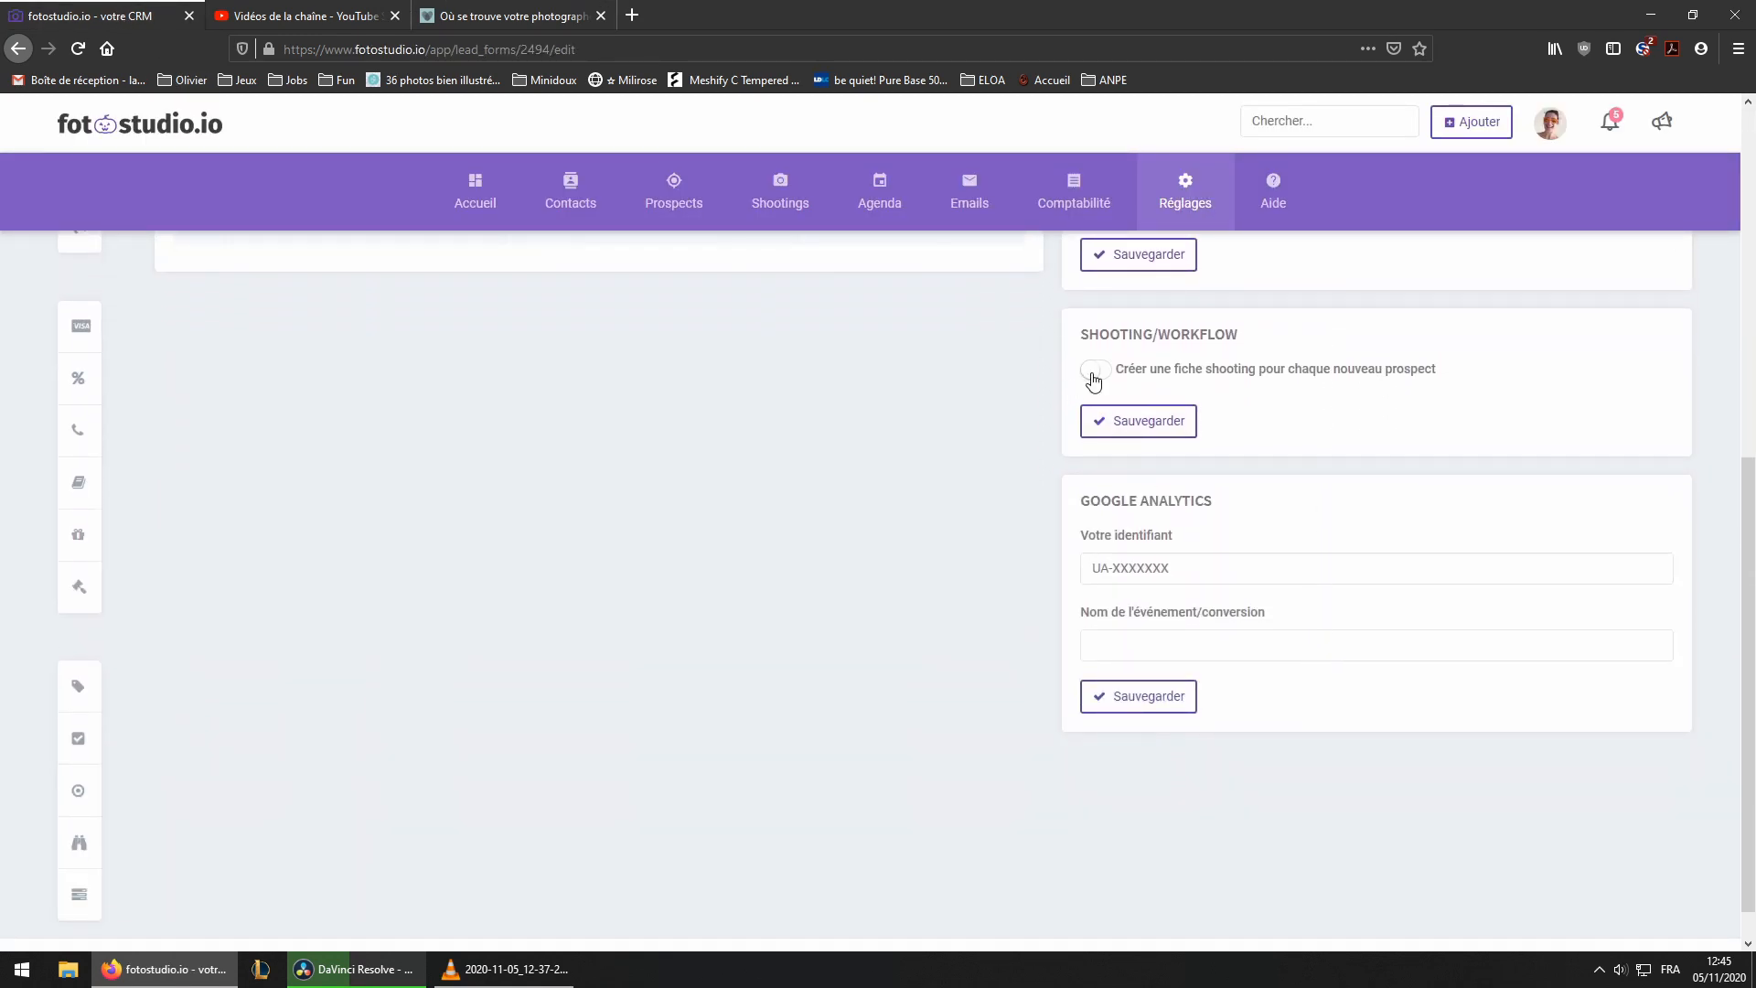
click(1091, 373)
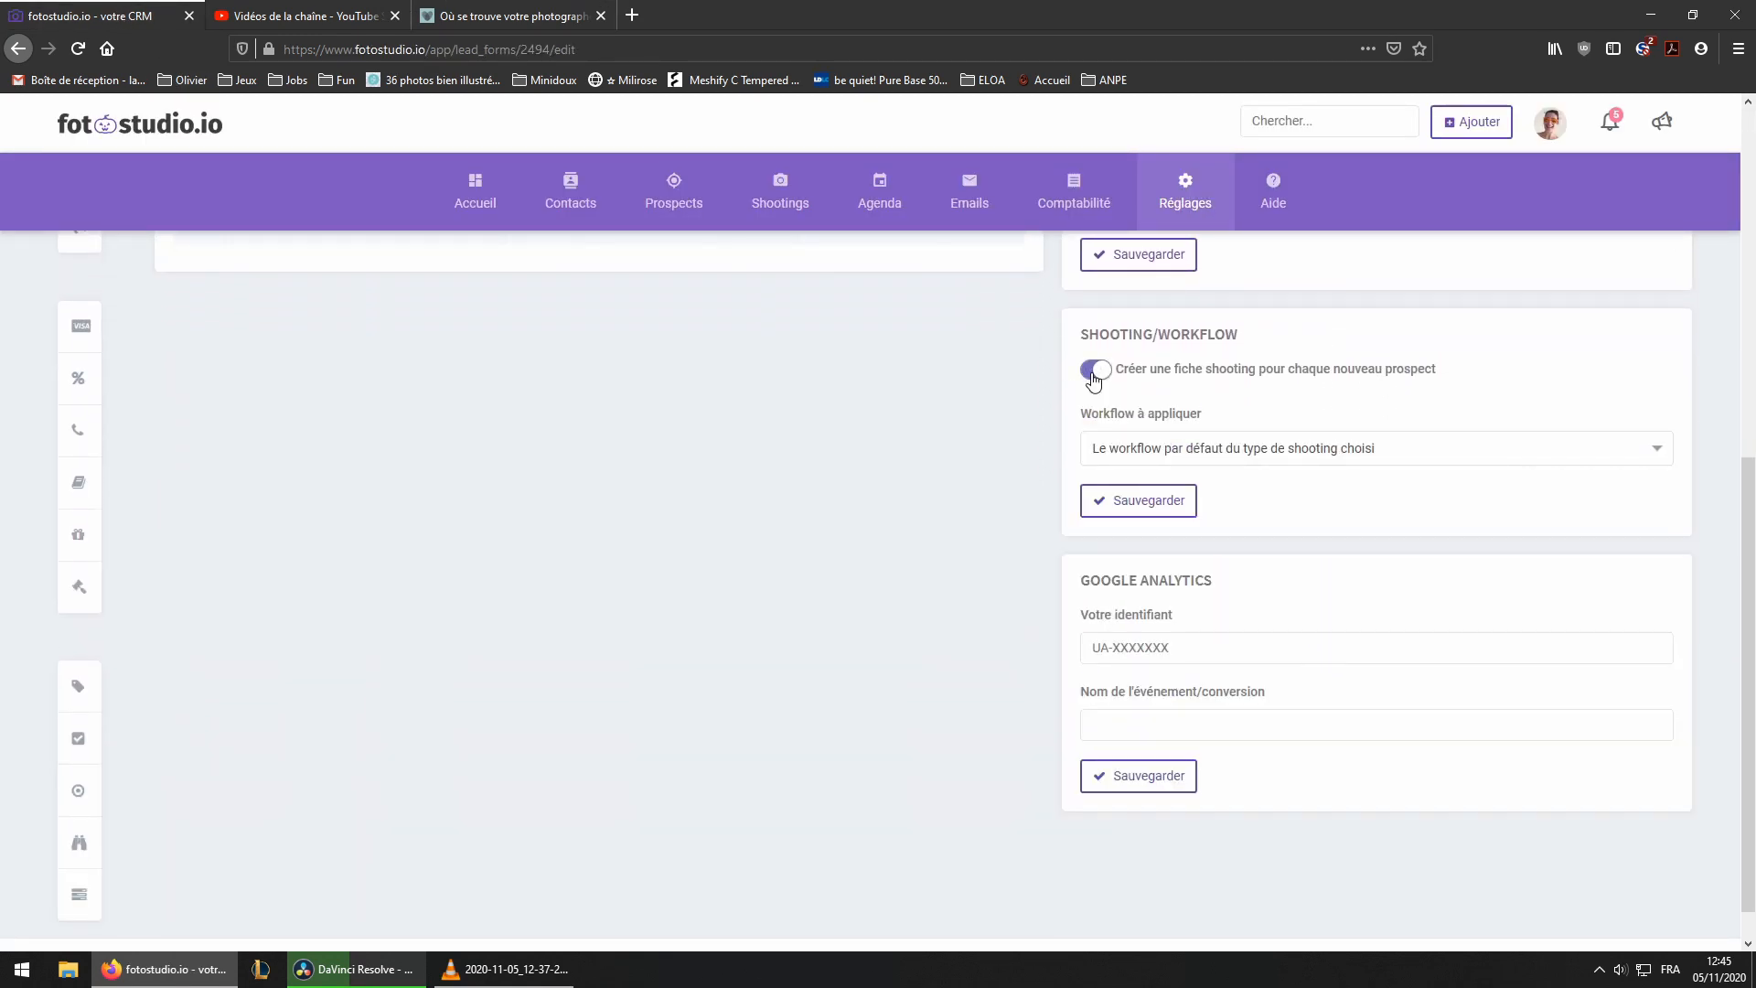
click(1215, 447)
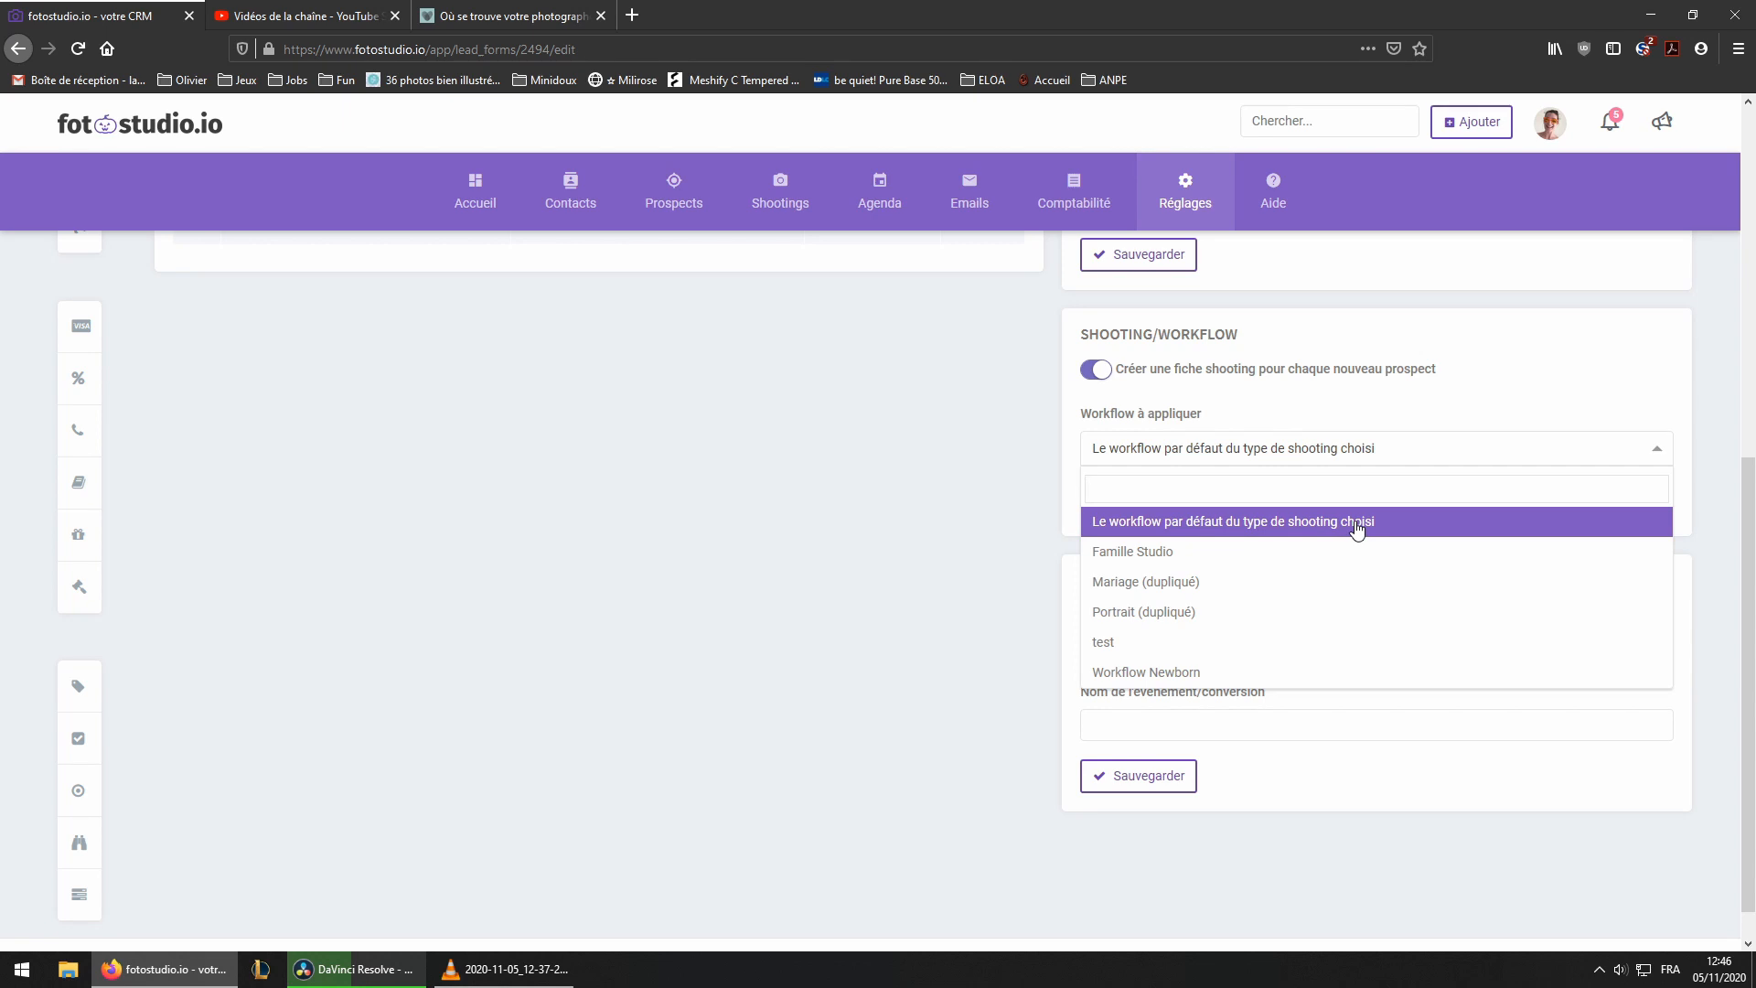
Re-check the session type list in the website's contact form
click(516, 17)
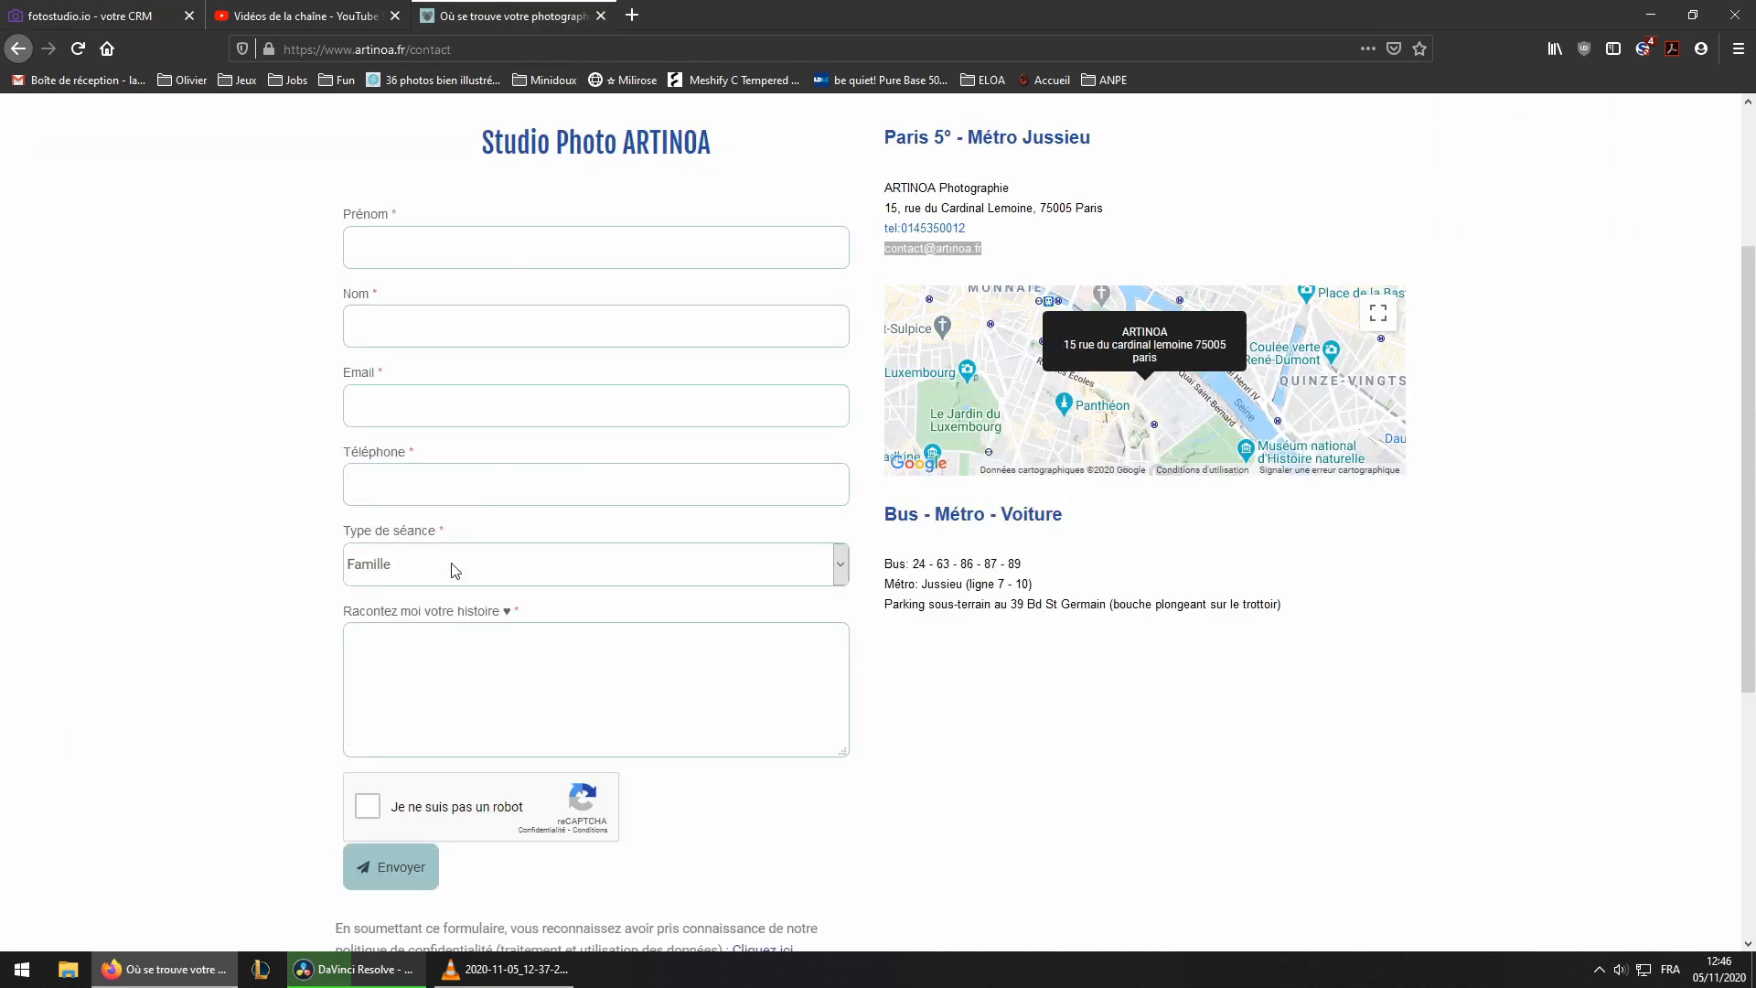
click(425, 566)
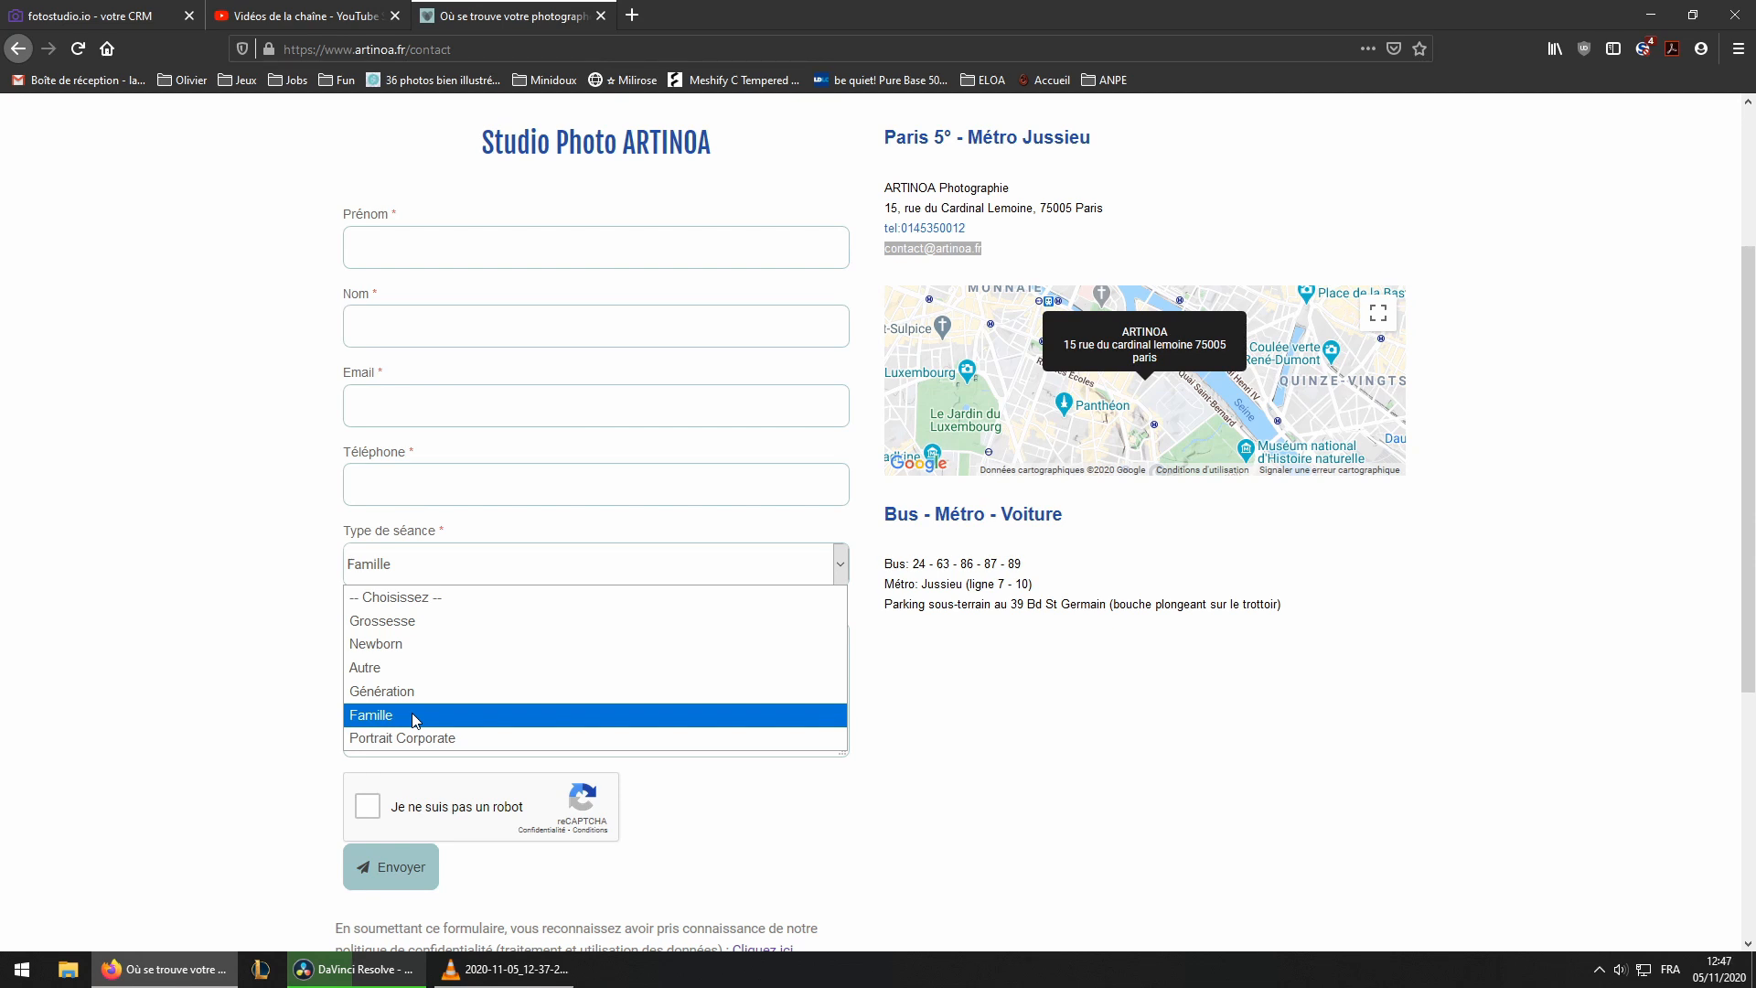
click(285, 538)
Close the workflow list and turn shooting record creation for new prospects back off
click(121, 14)
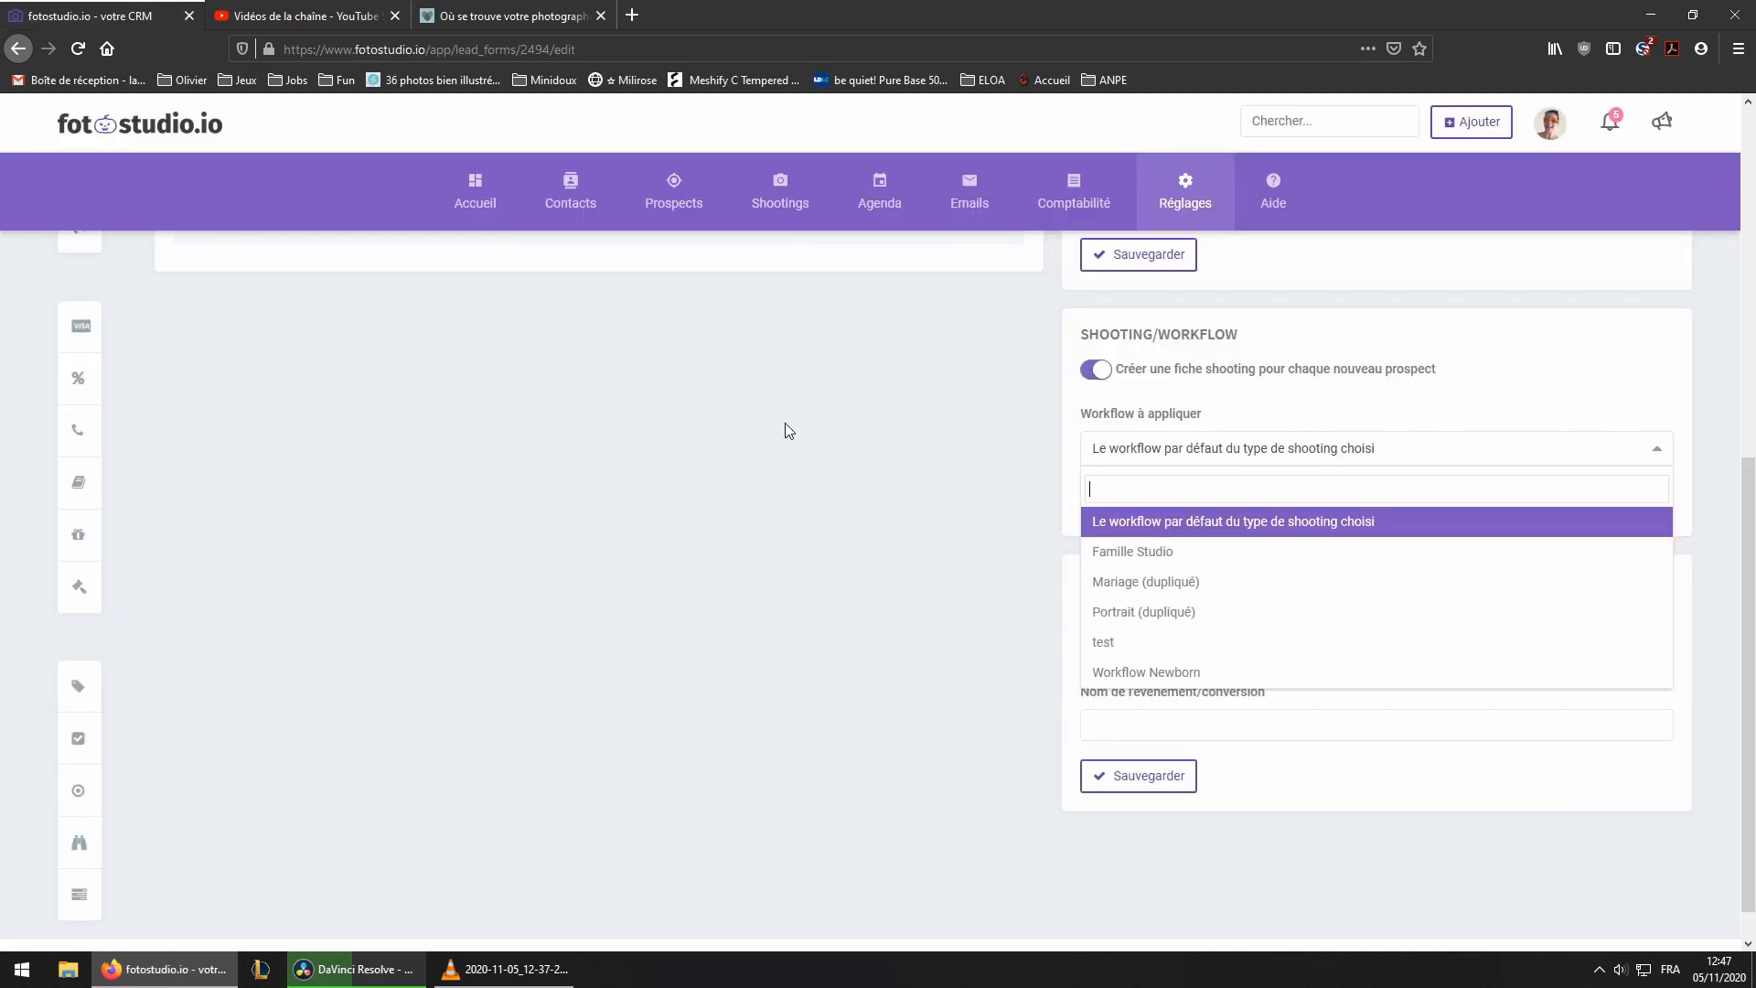
click(1450, 426)
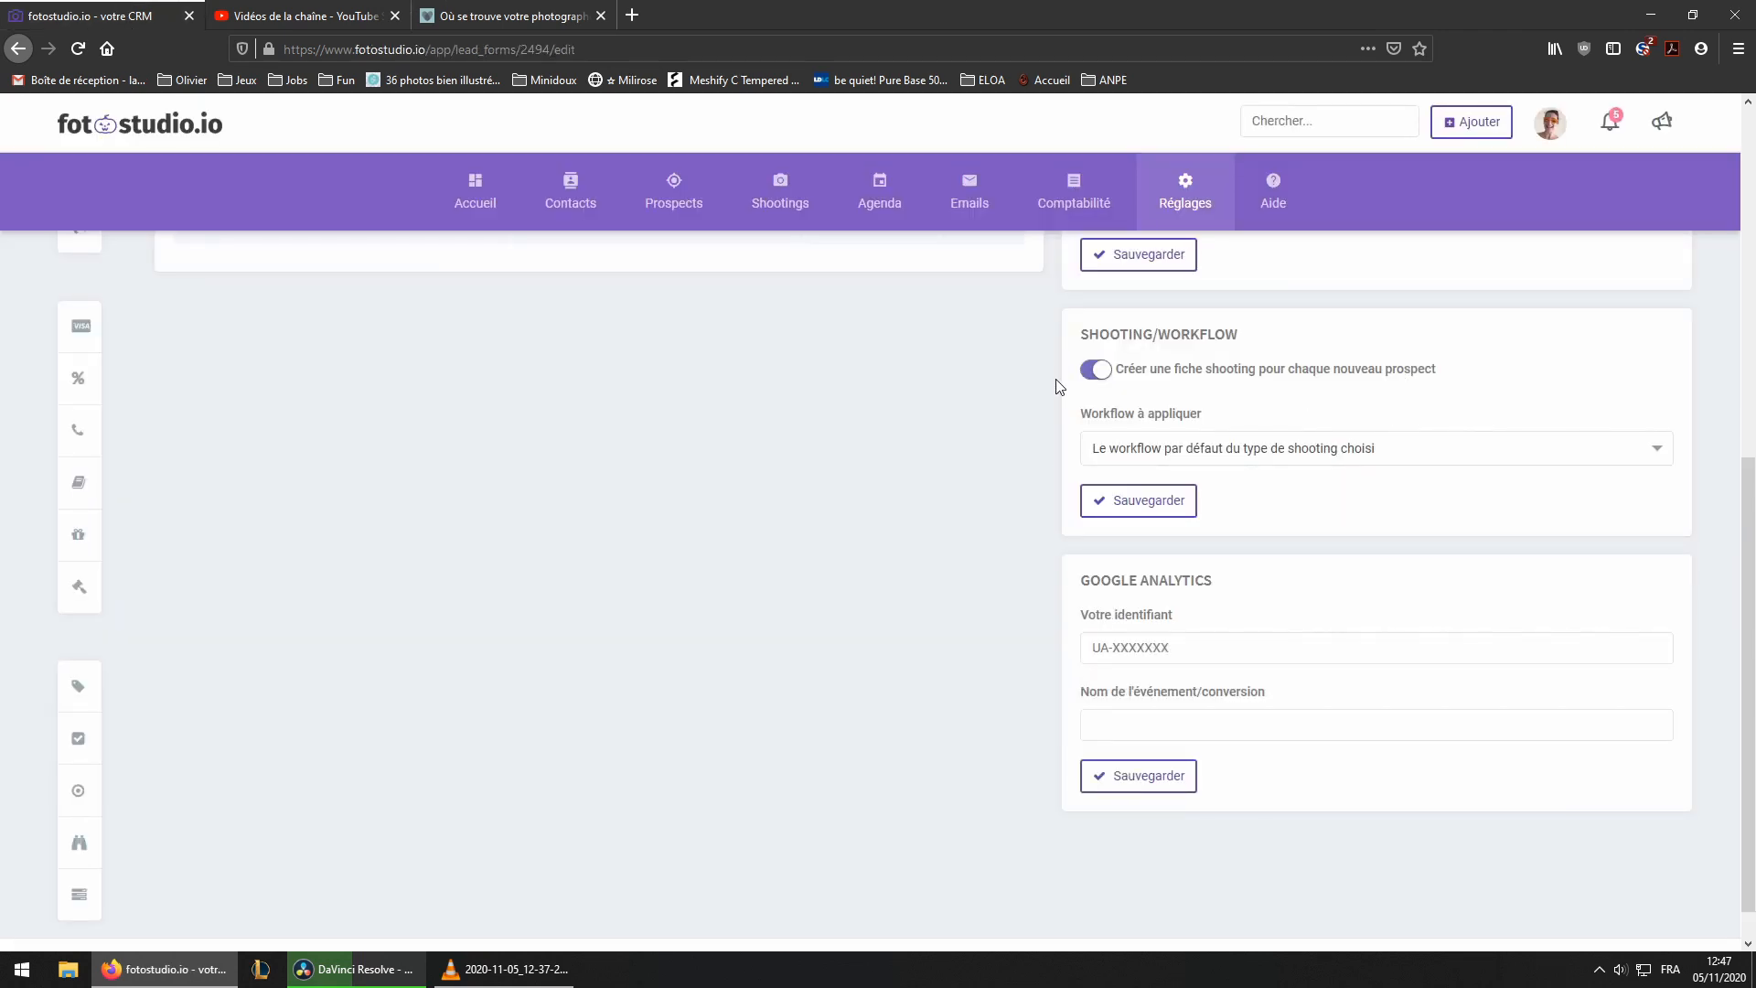
click(1096, 369)
Open the form's embed code and select the iframe snippet
scroll(909, 487, up, 3)
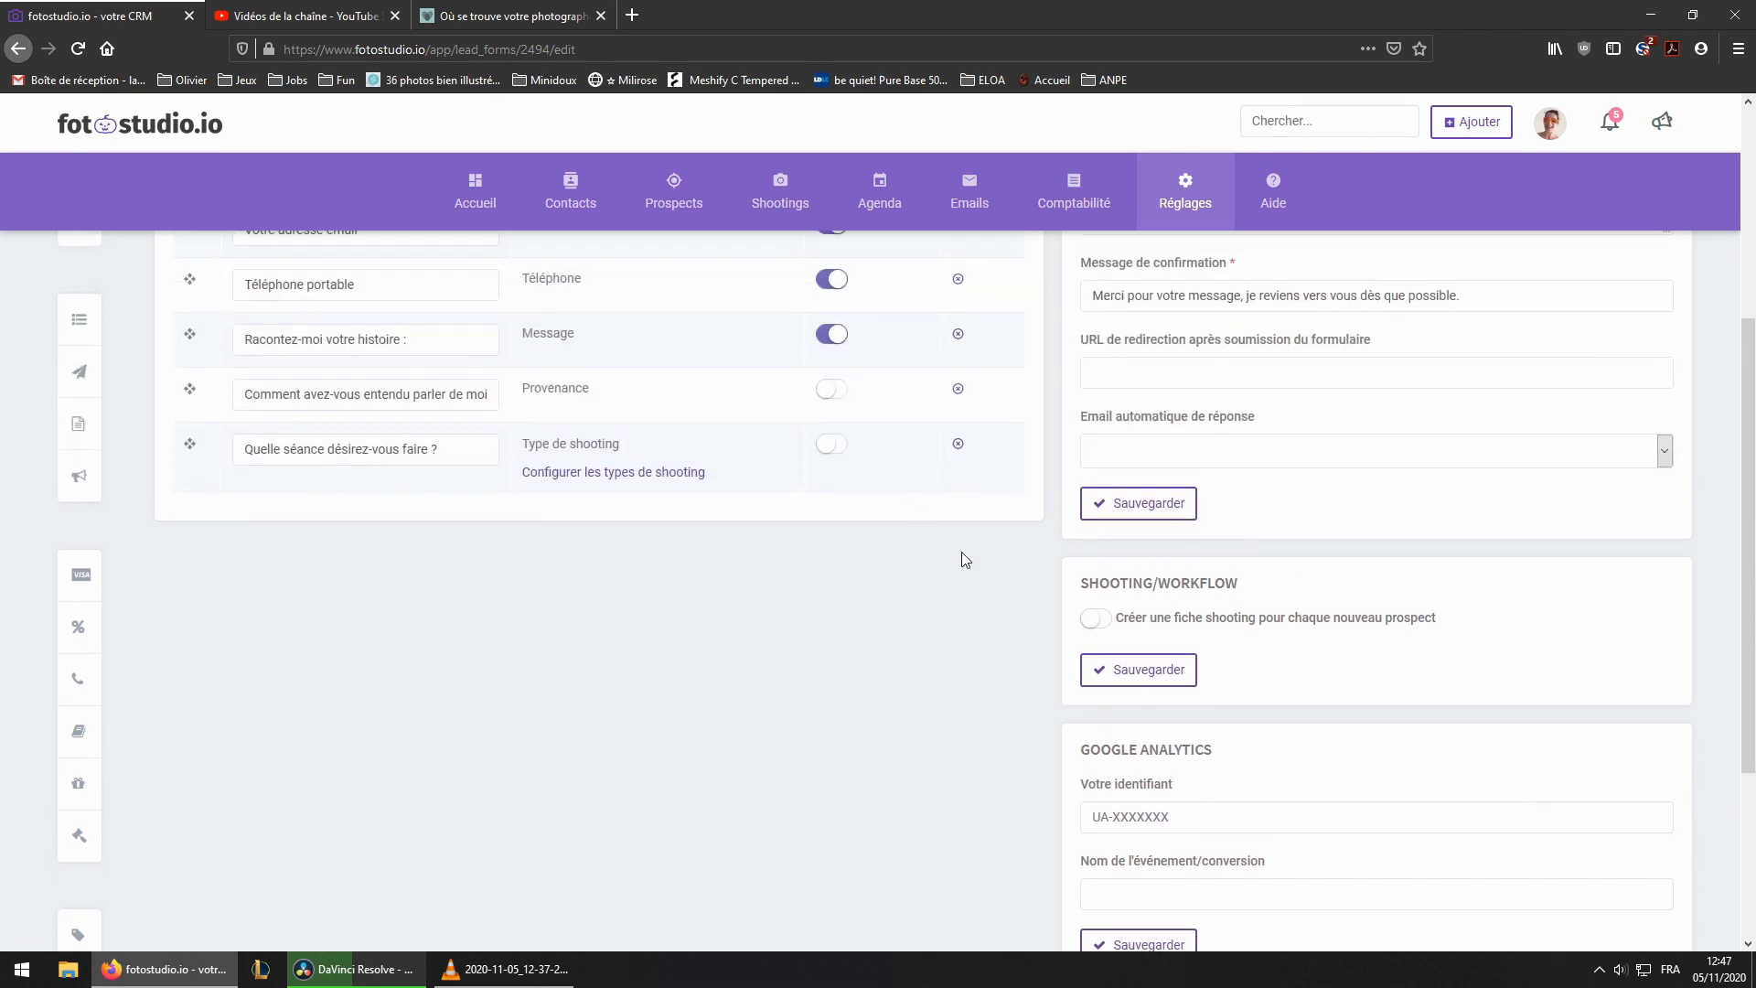
scroll(1423, 585, up, 3)
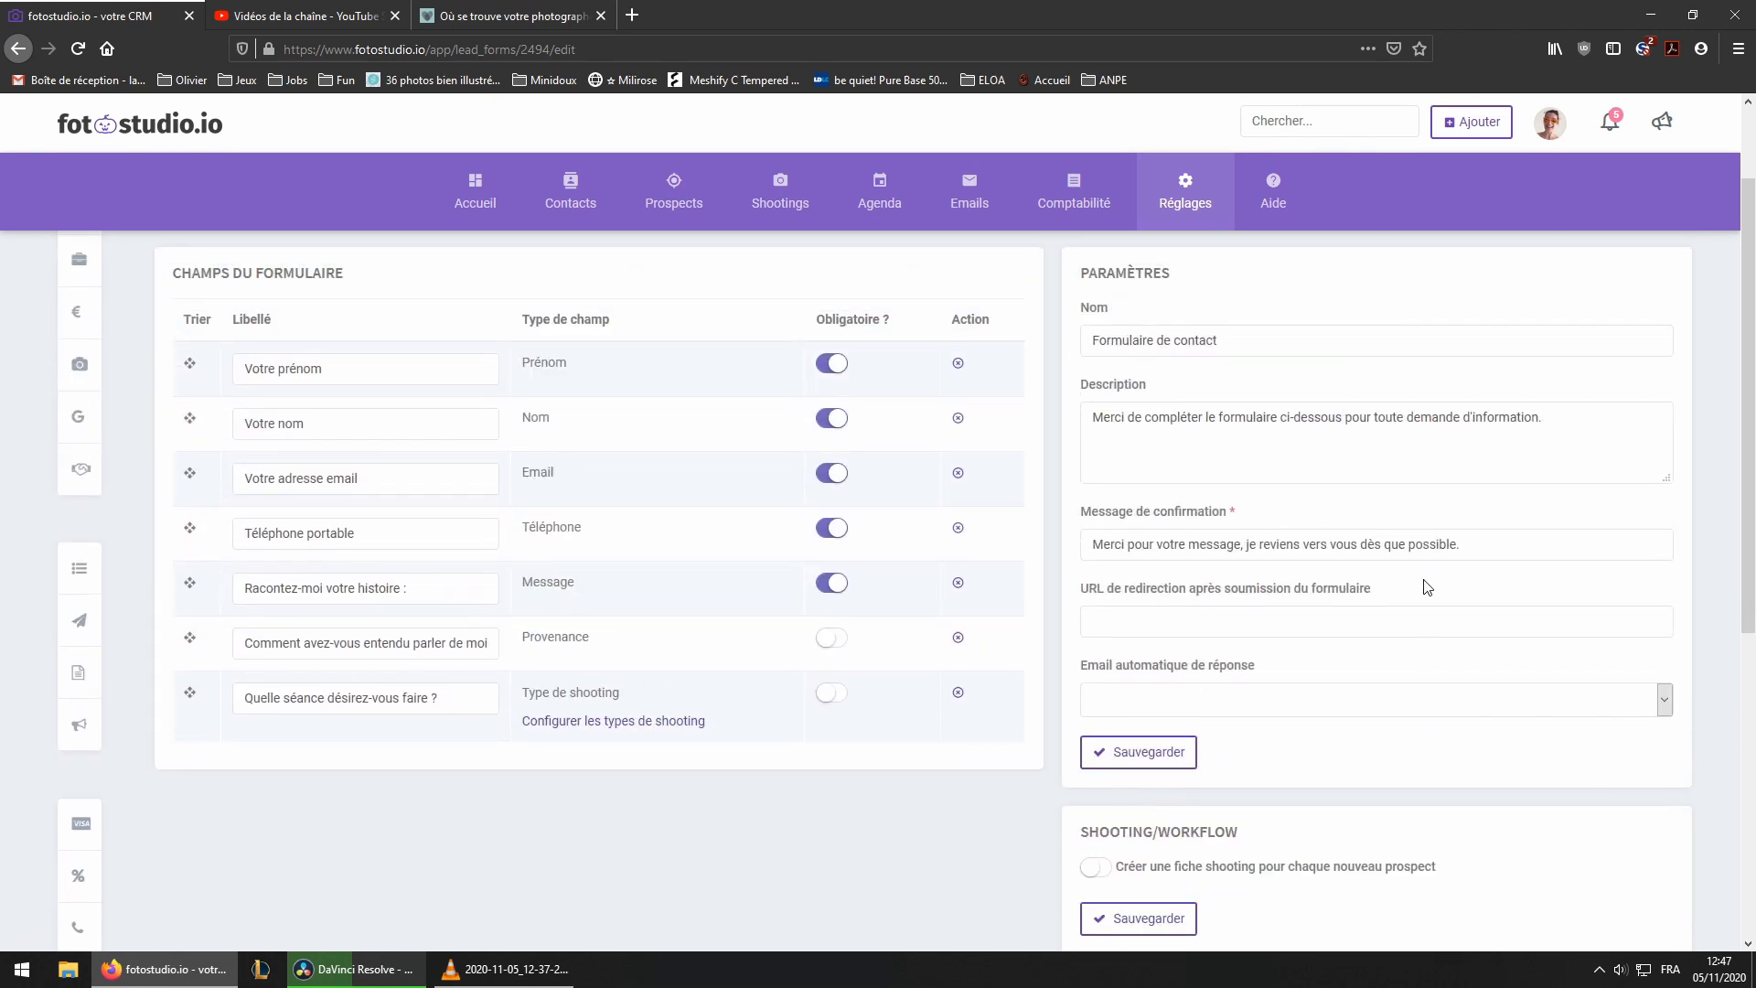
scroll(1423, 585, down, 6)
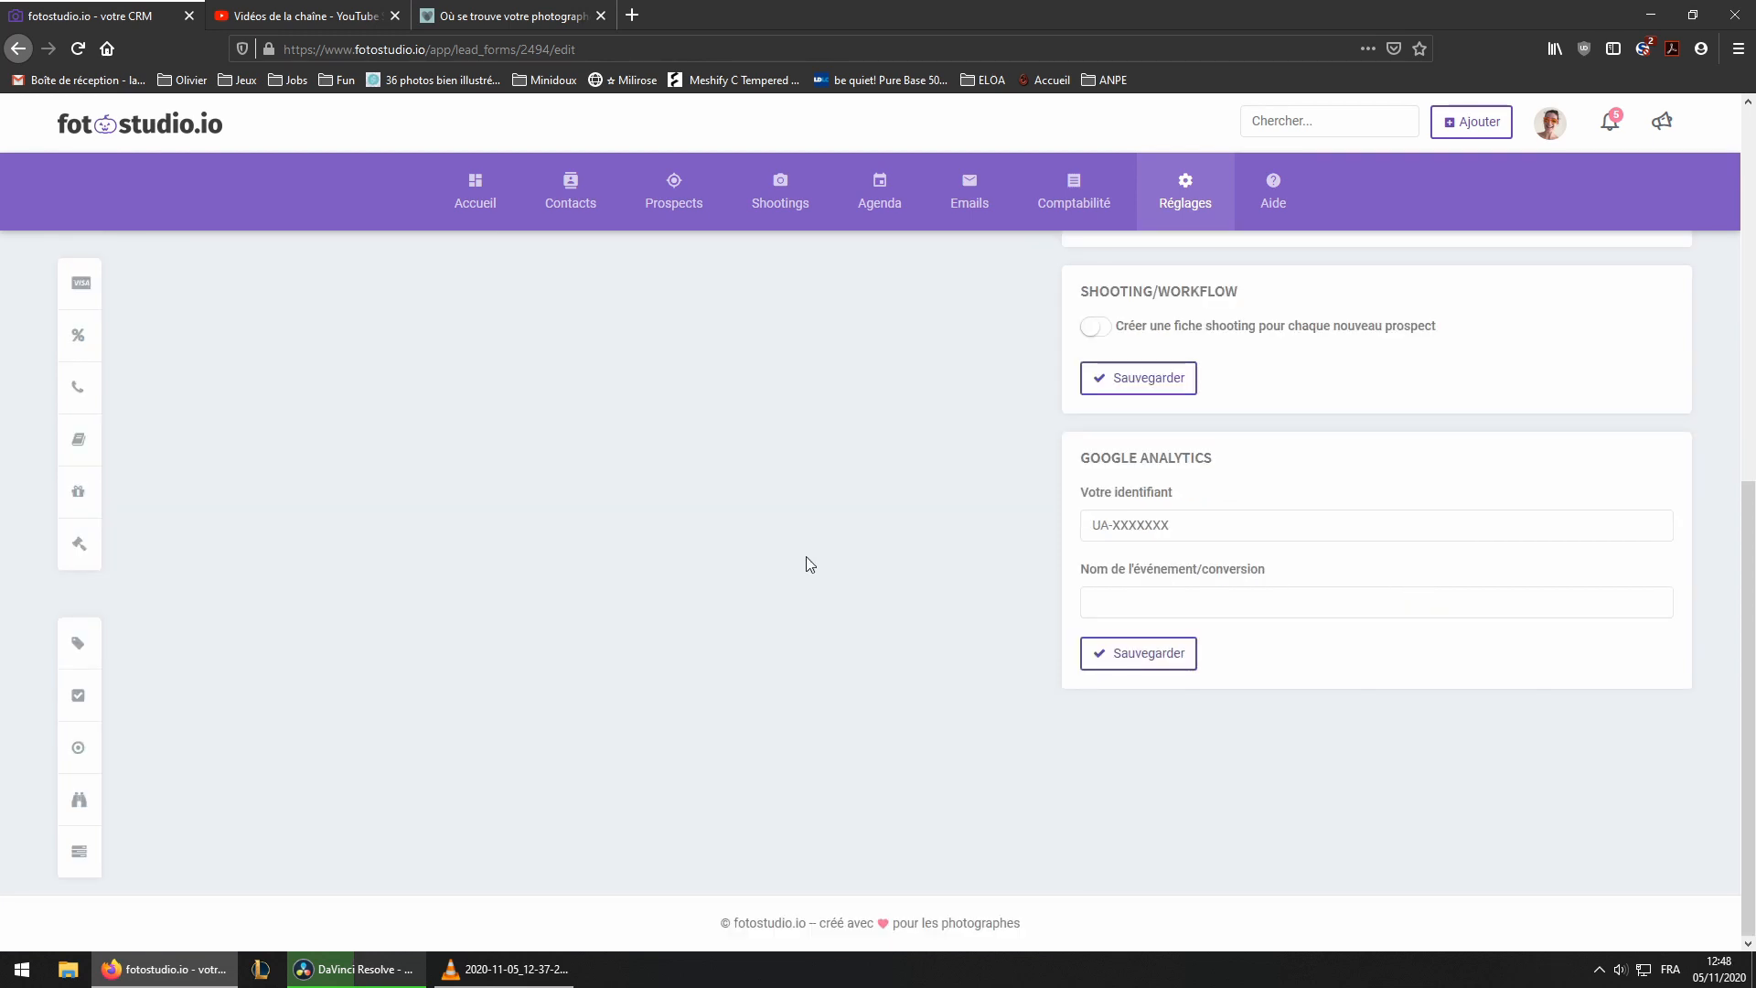
scroll(803, 564, up, 8)
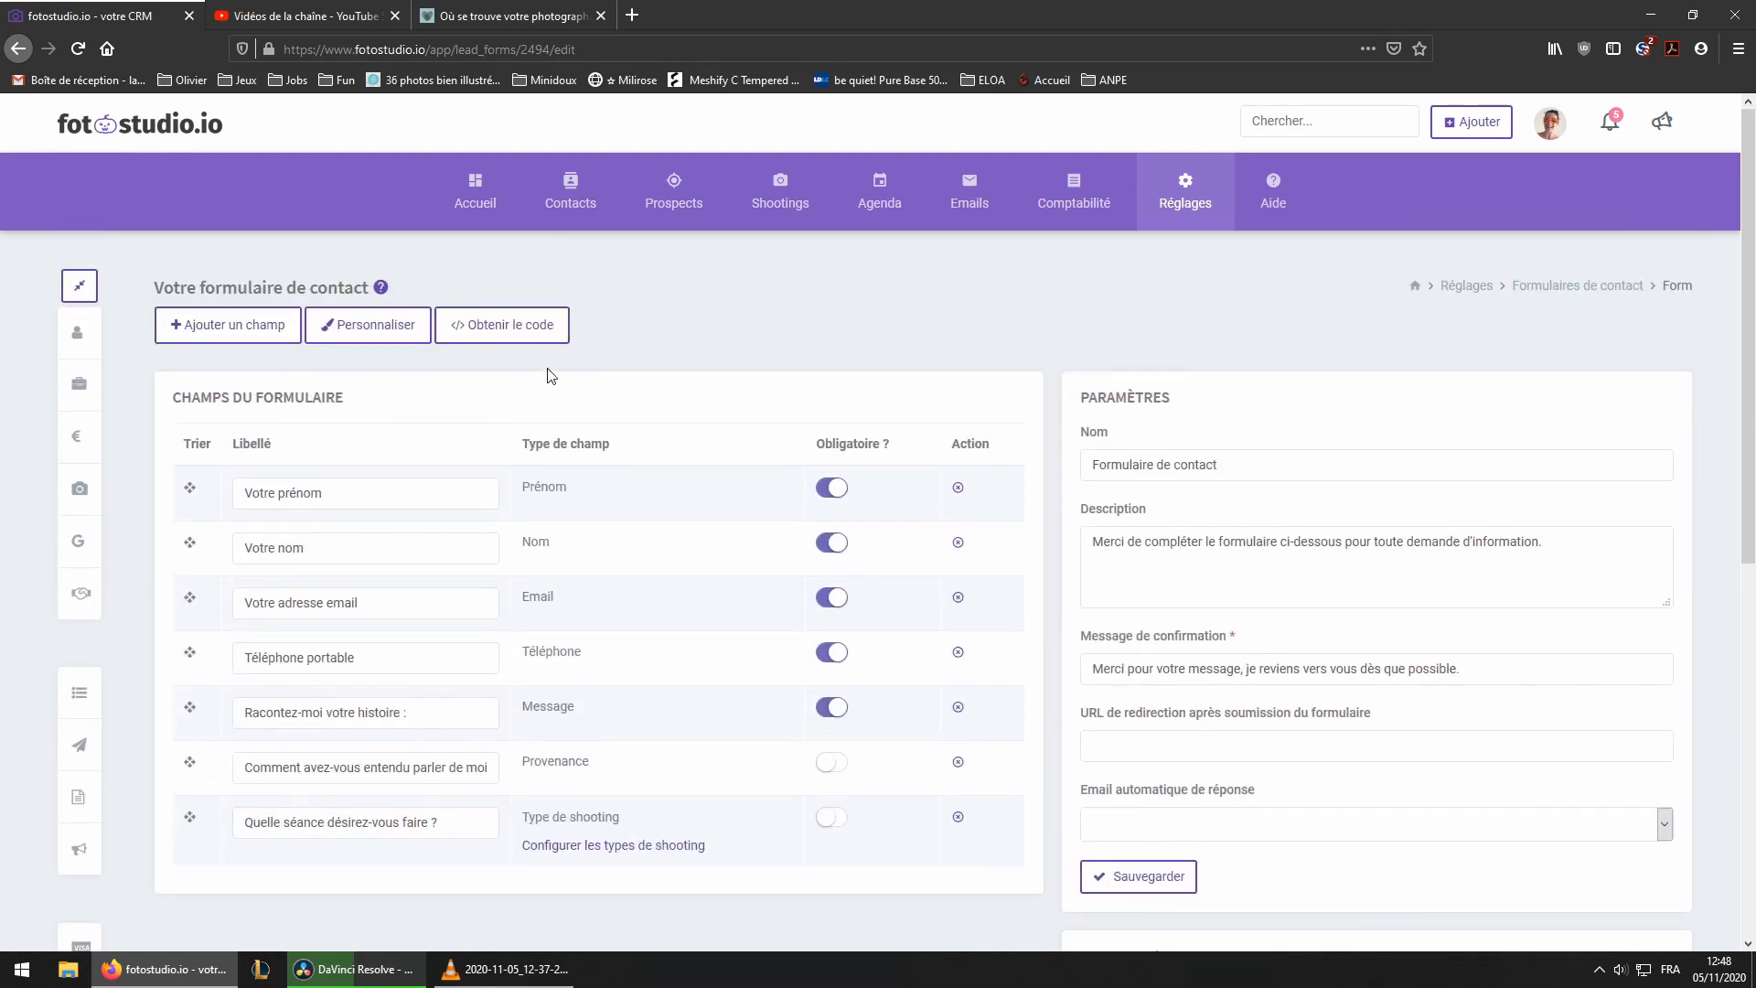
click(503, 328)
drag(876, 610, 620, 596)
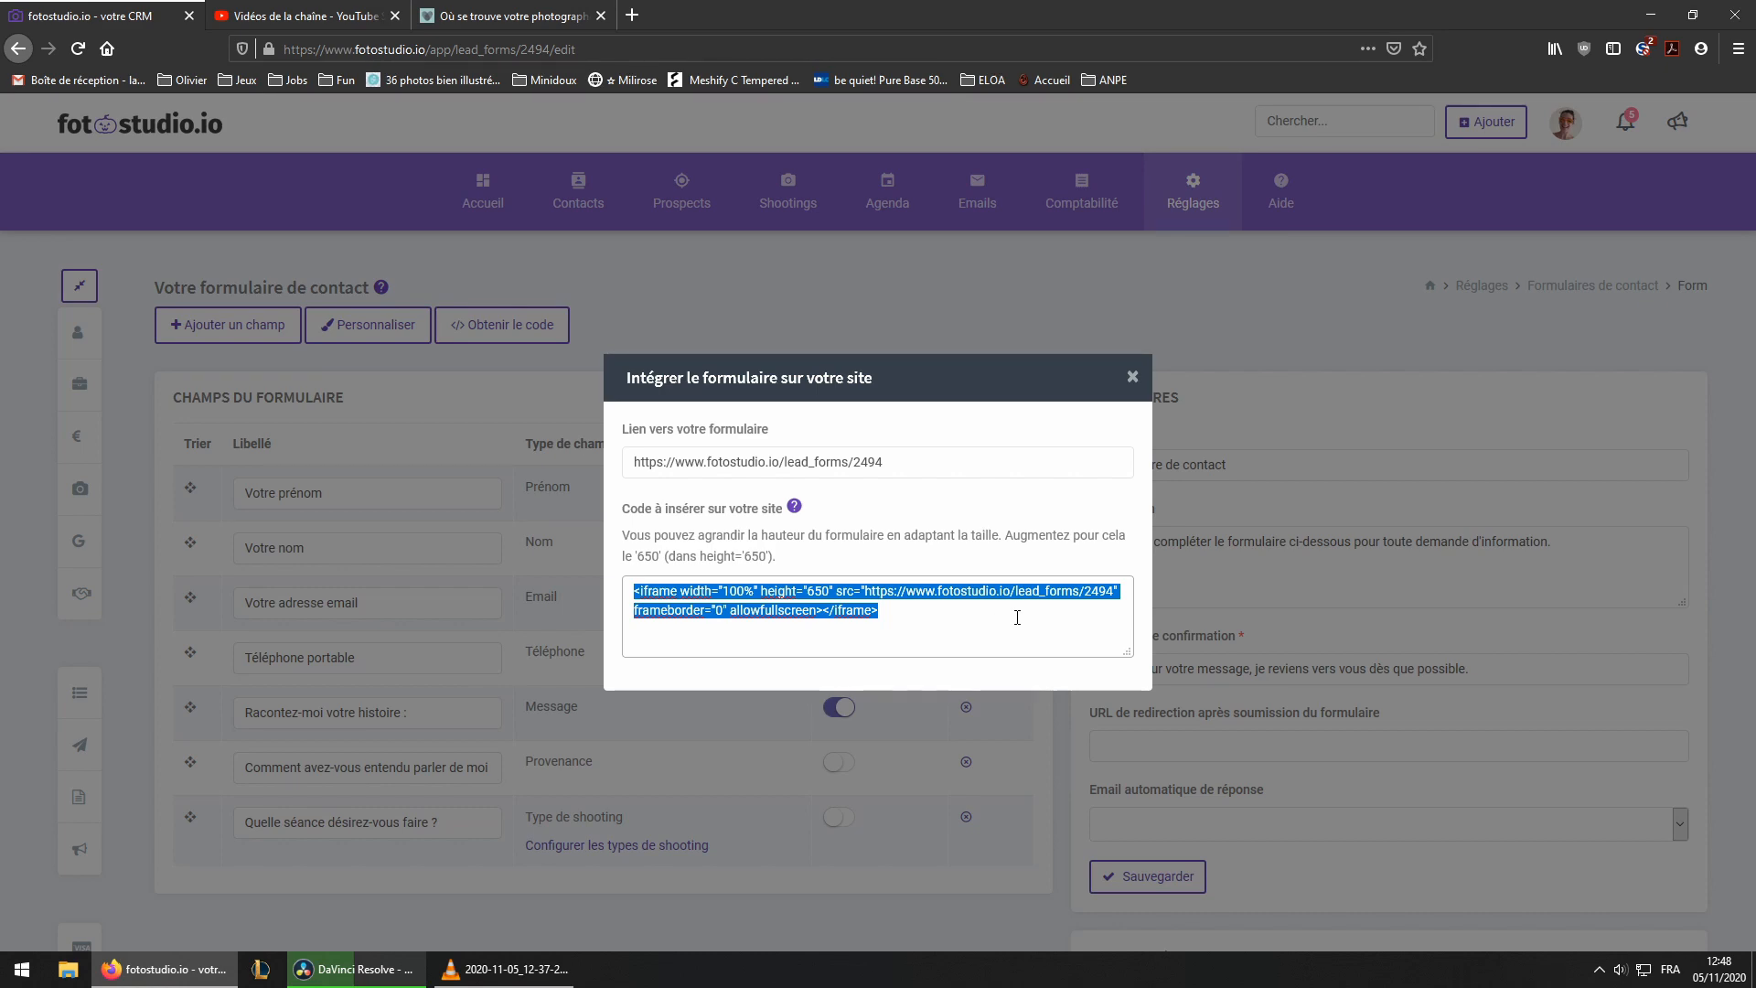
click(1132, 377)
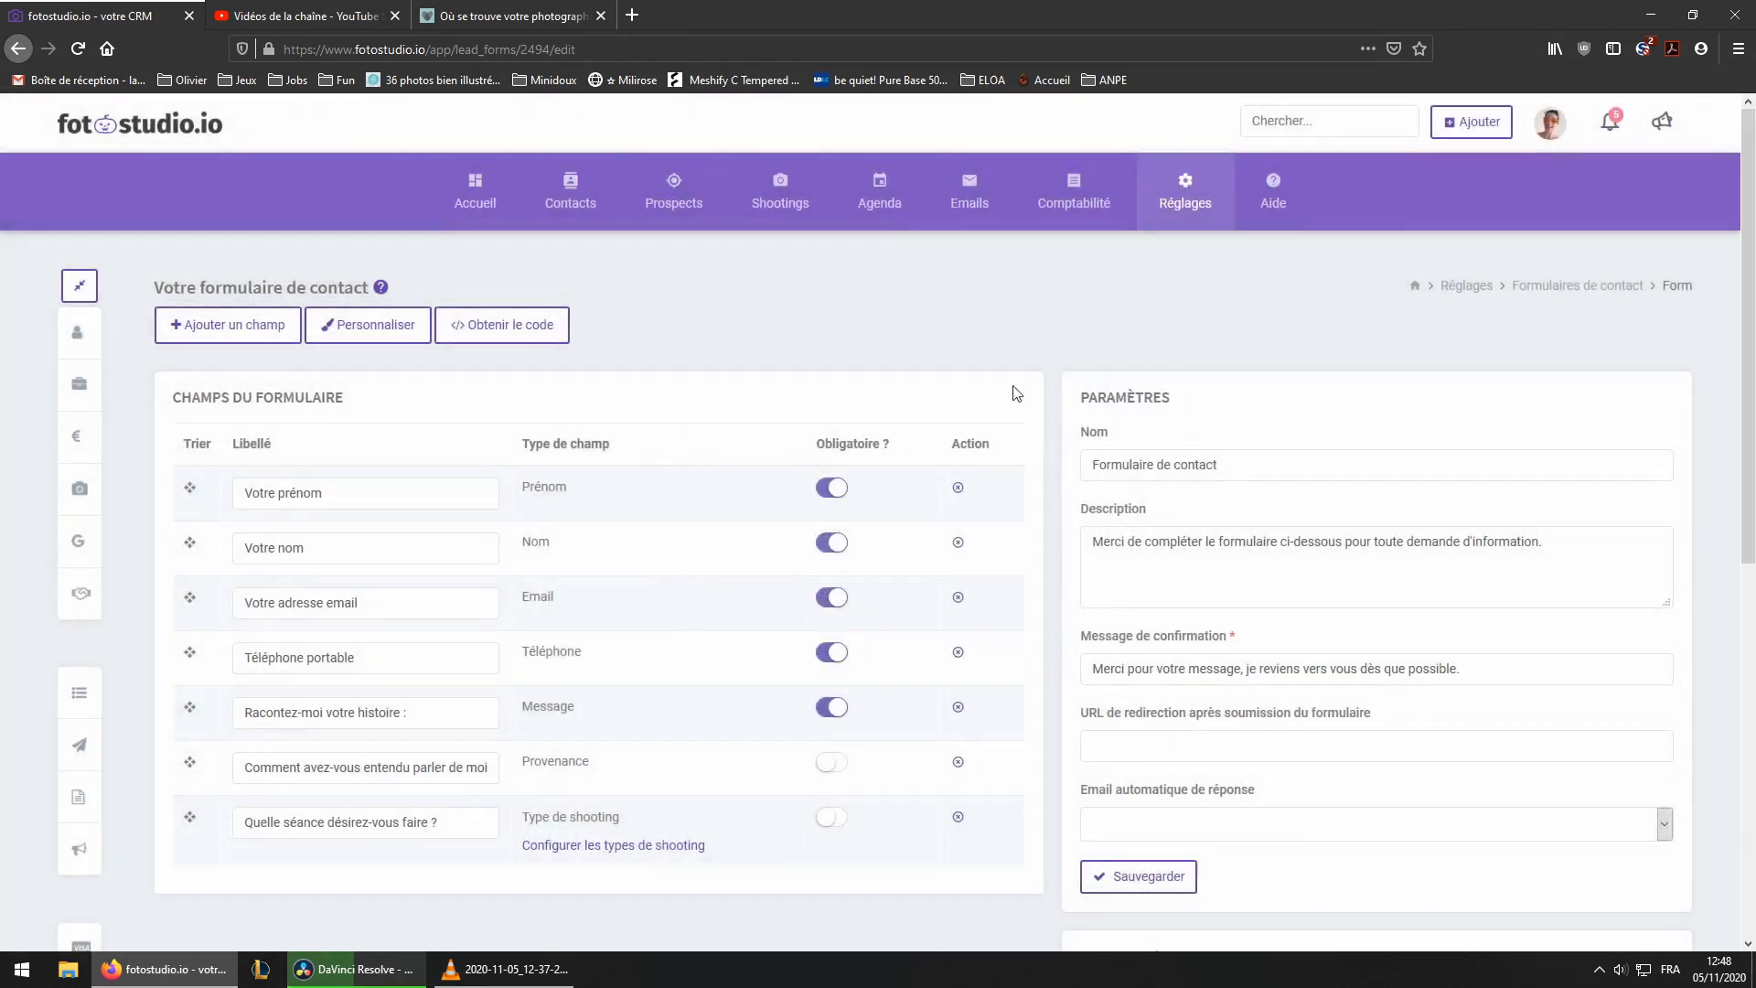
Reorder the form fields by moving 'Votre prénom' below the email field
drag(188, 489, 192, 727)
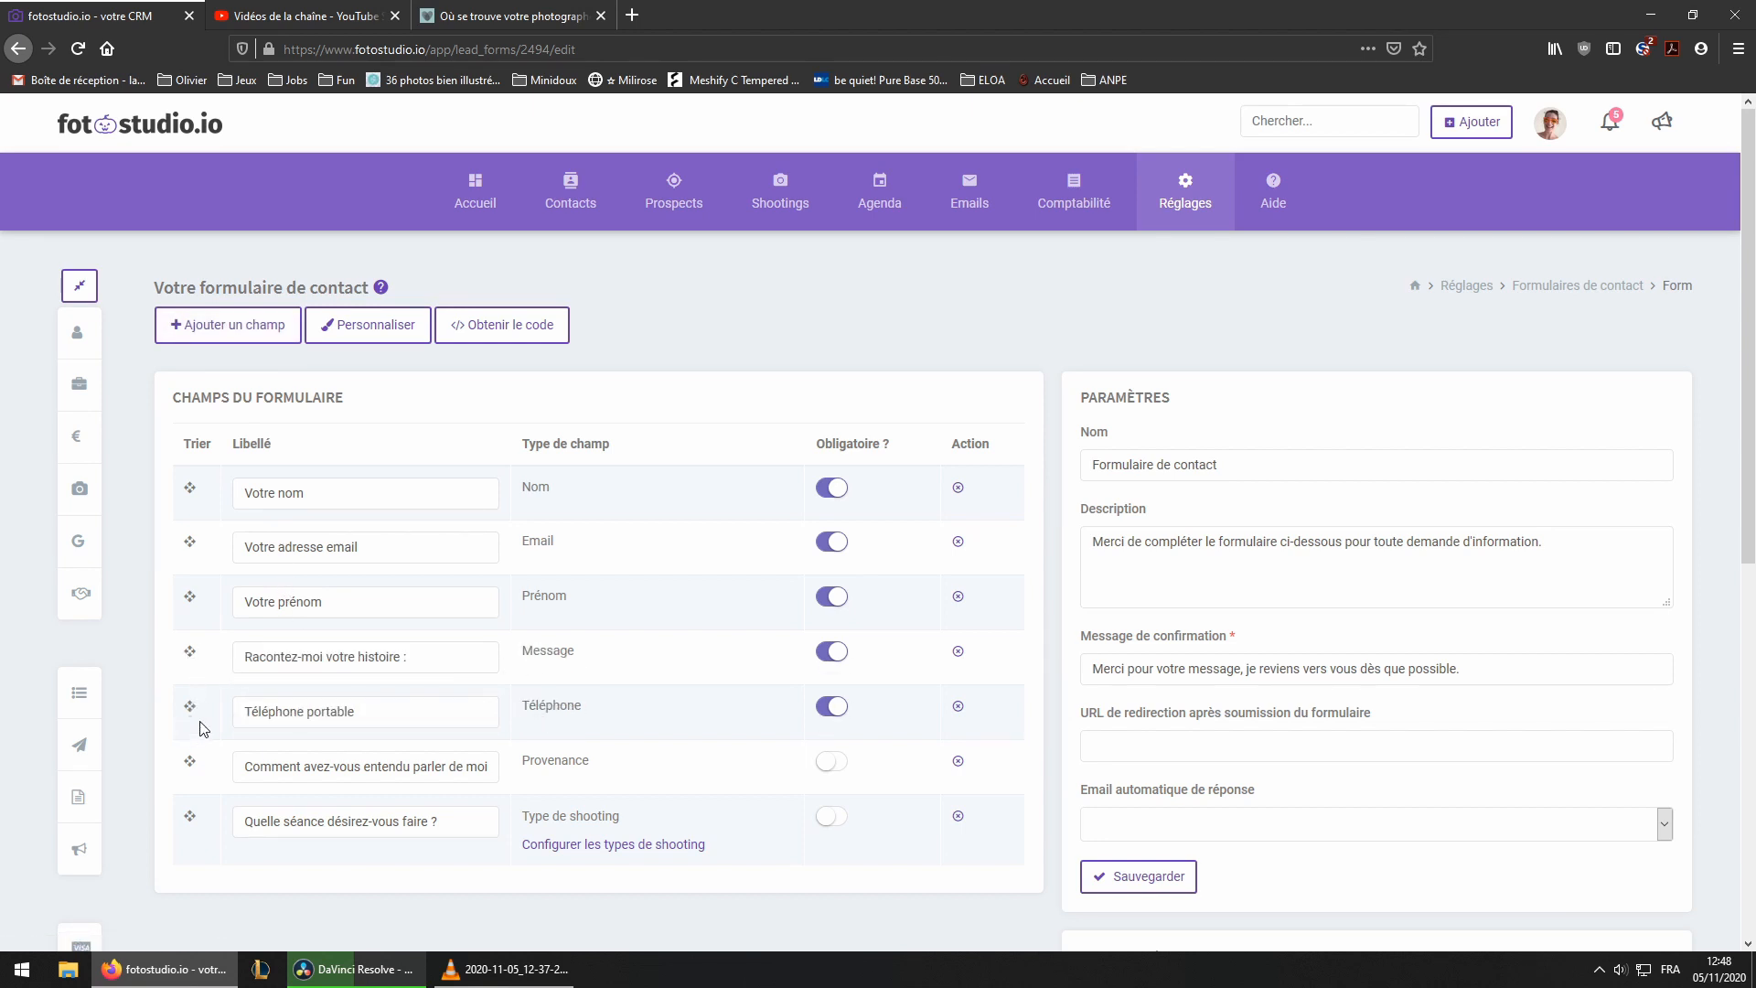
scroll(1321, 892, down, 4)
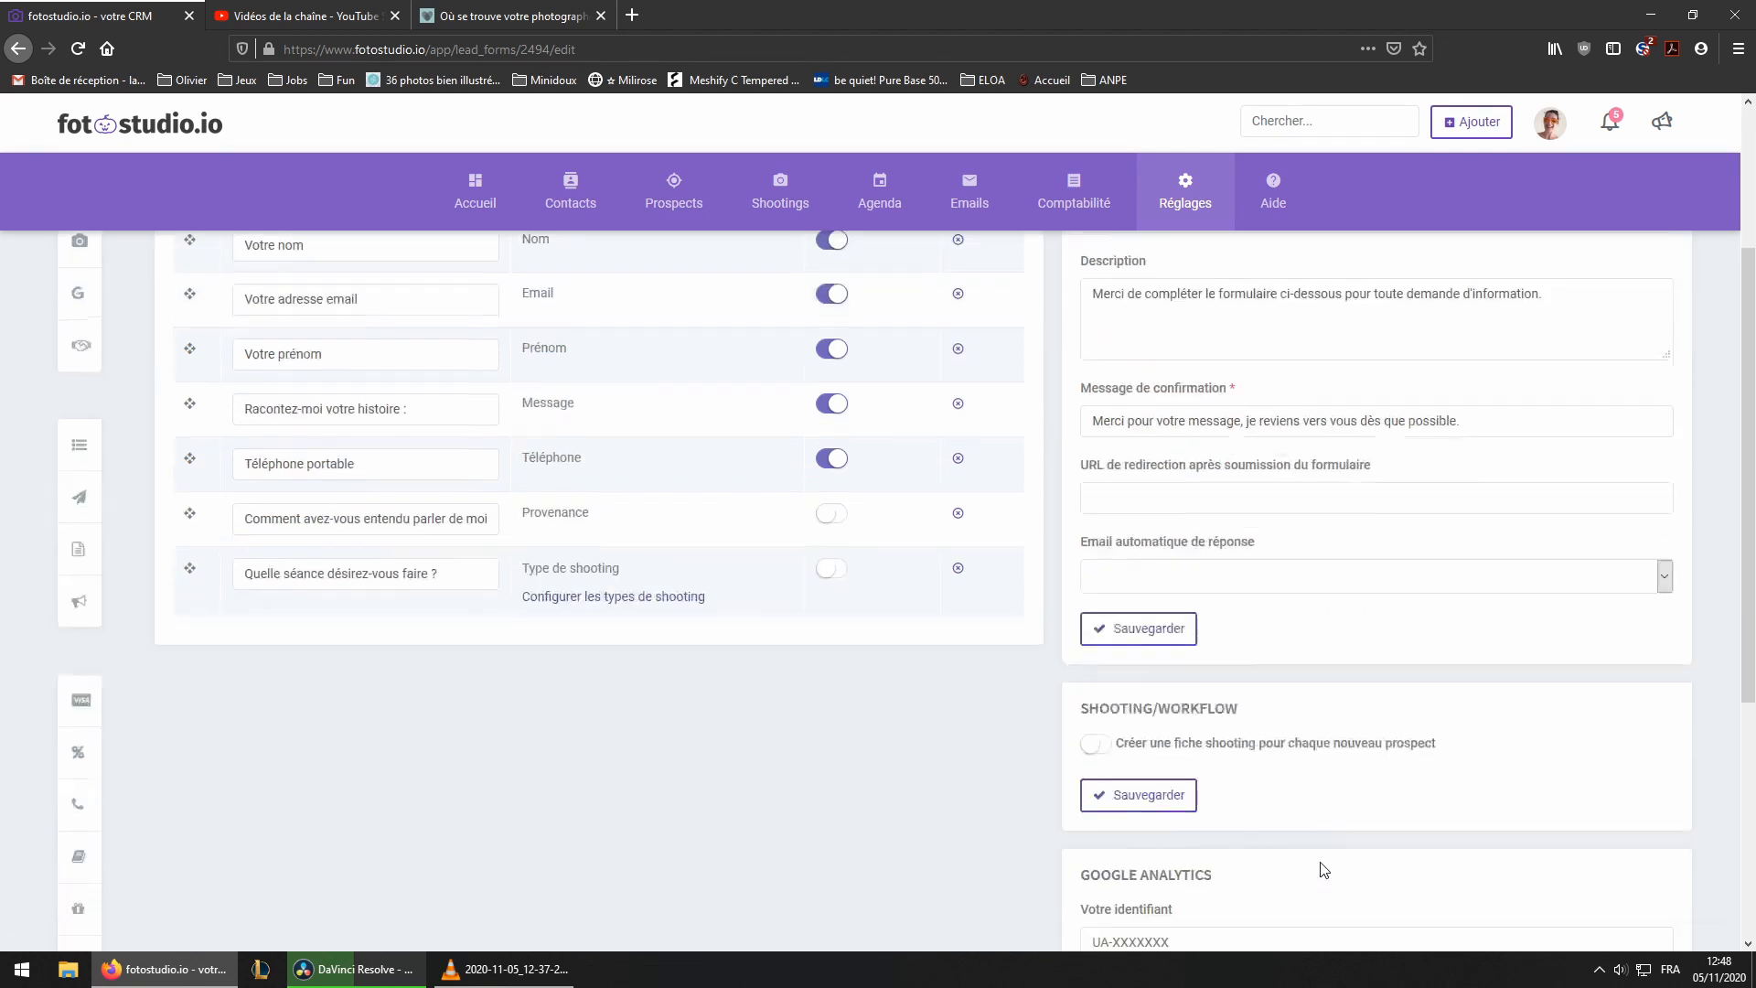
scroll(1200, 802, up, 4)
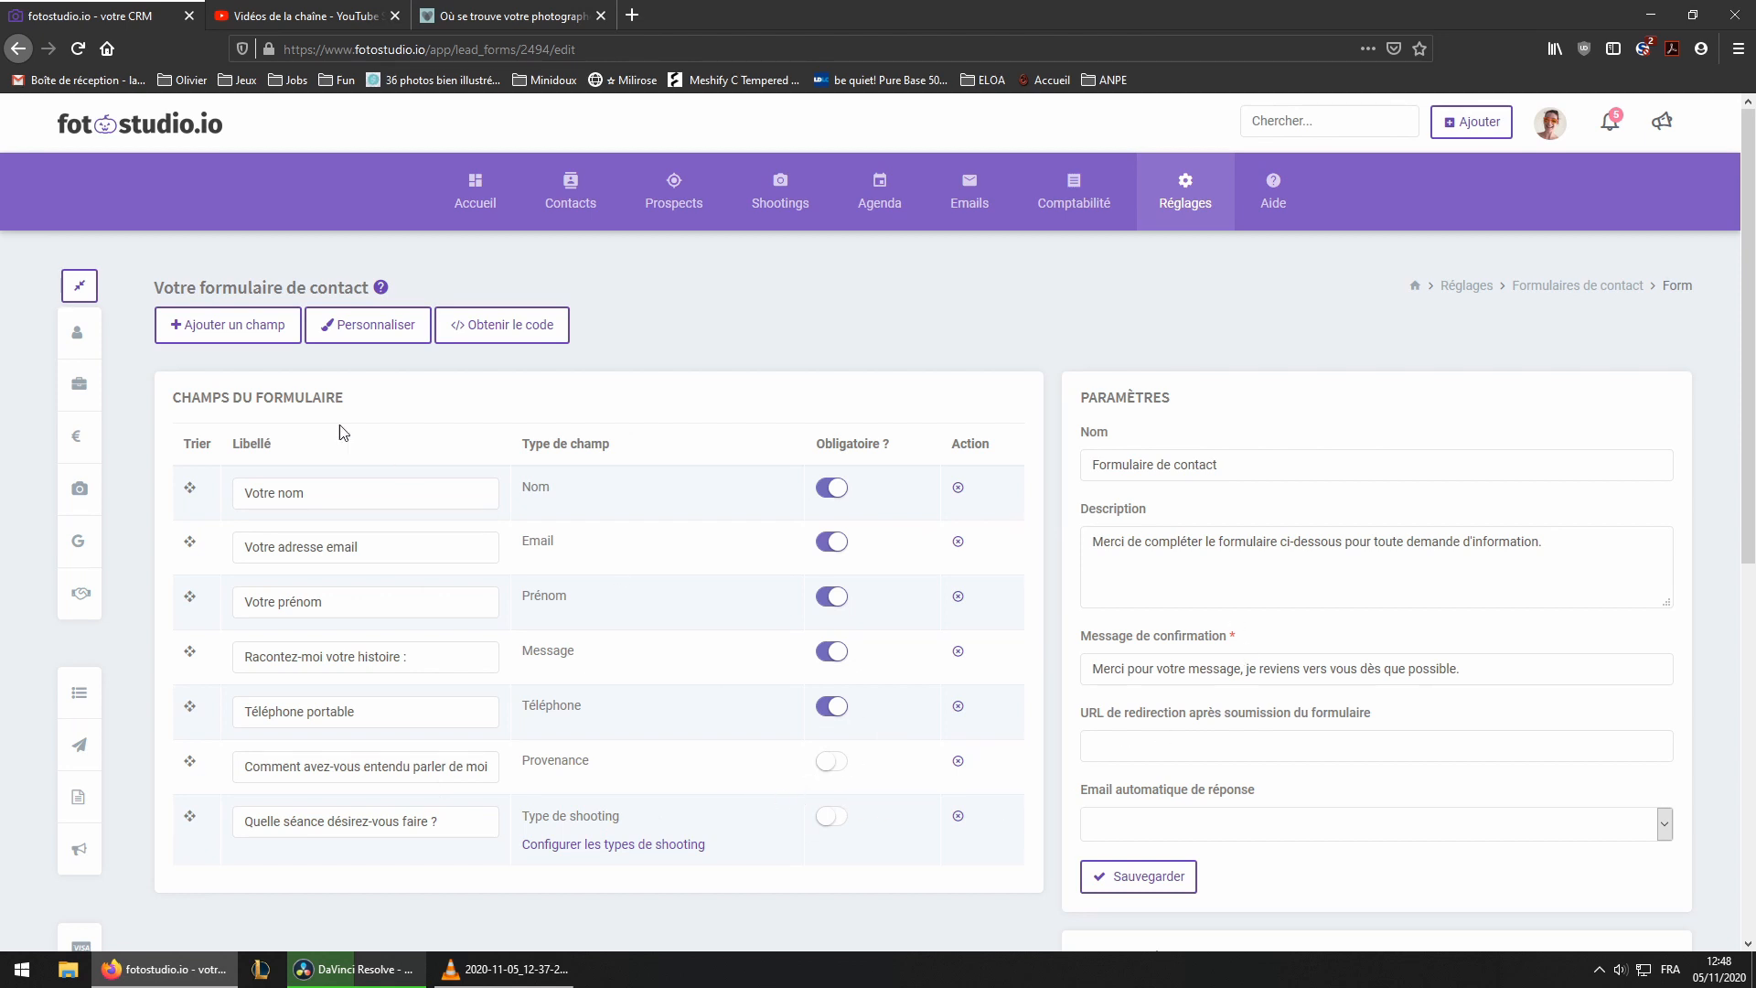
Open the form customisation view and review its preview and style settings
click(367, 327)
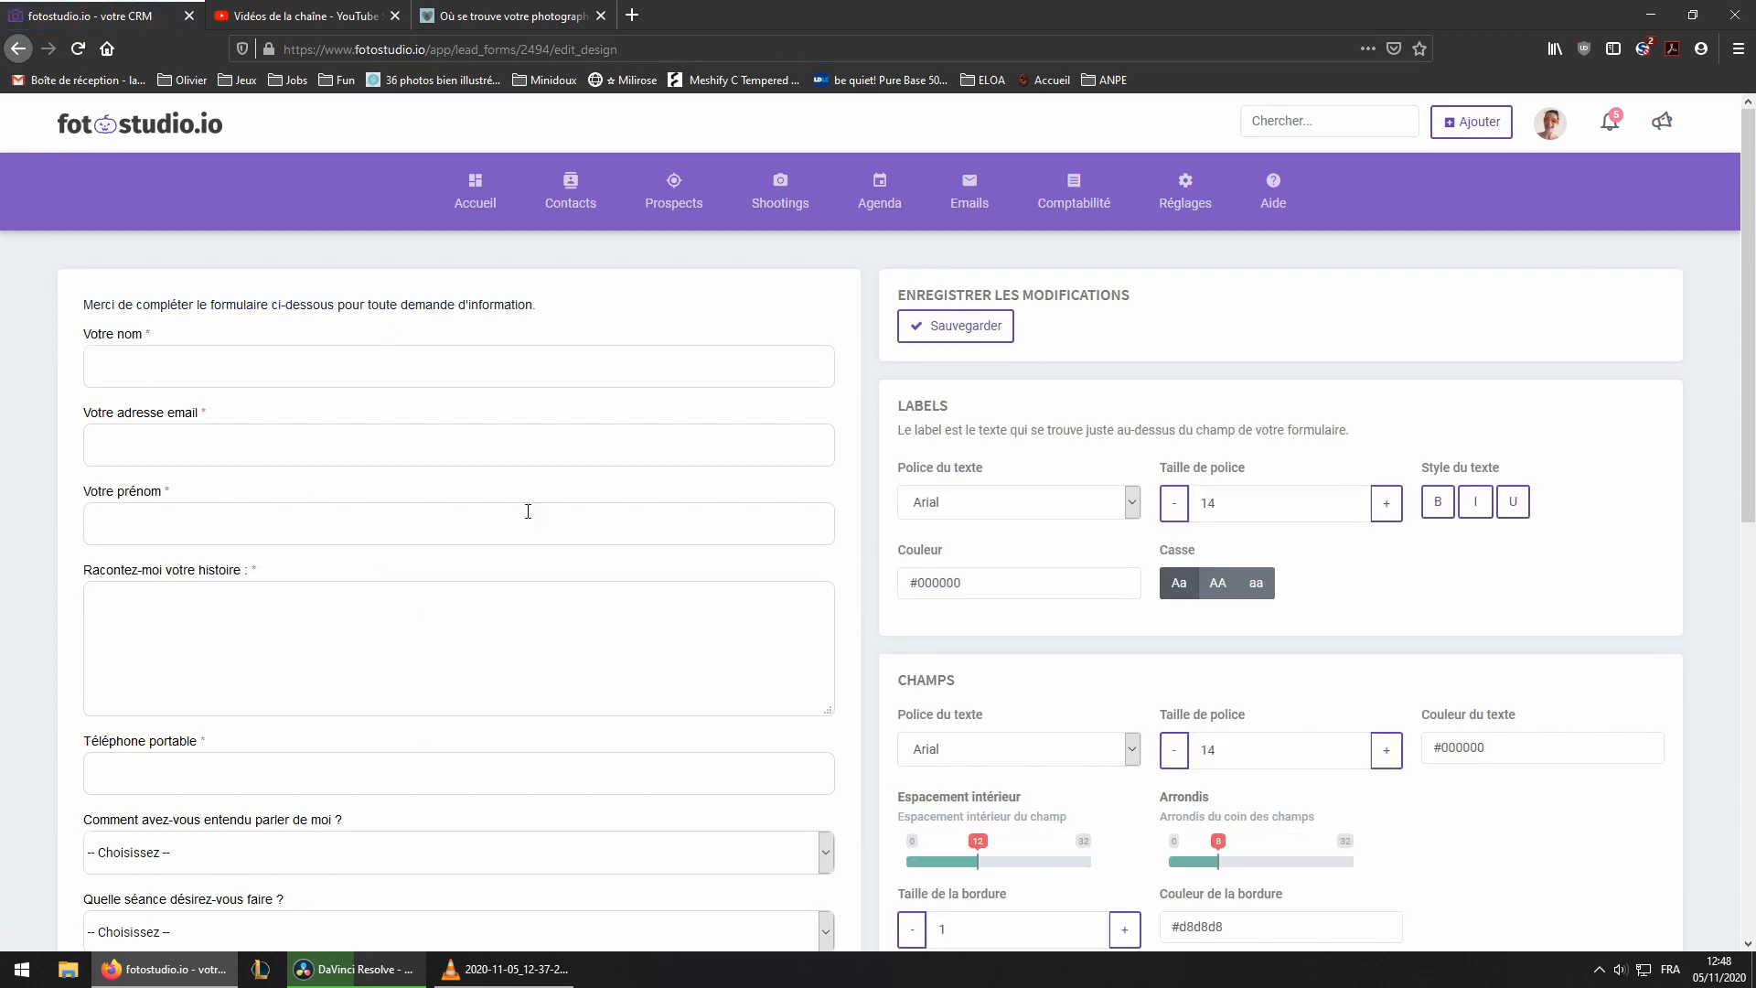
scroll(357, 741, down, 3)
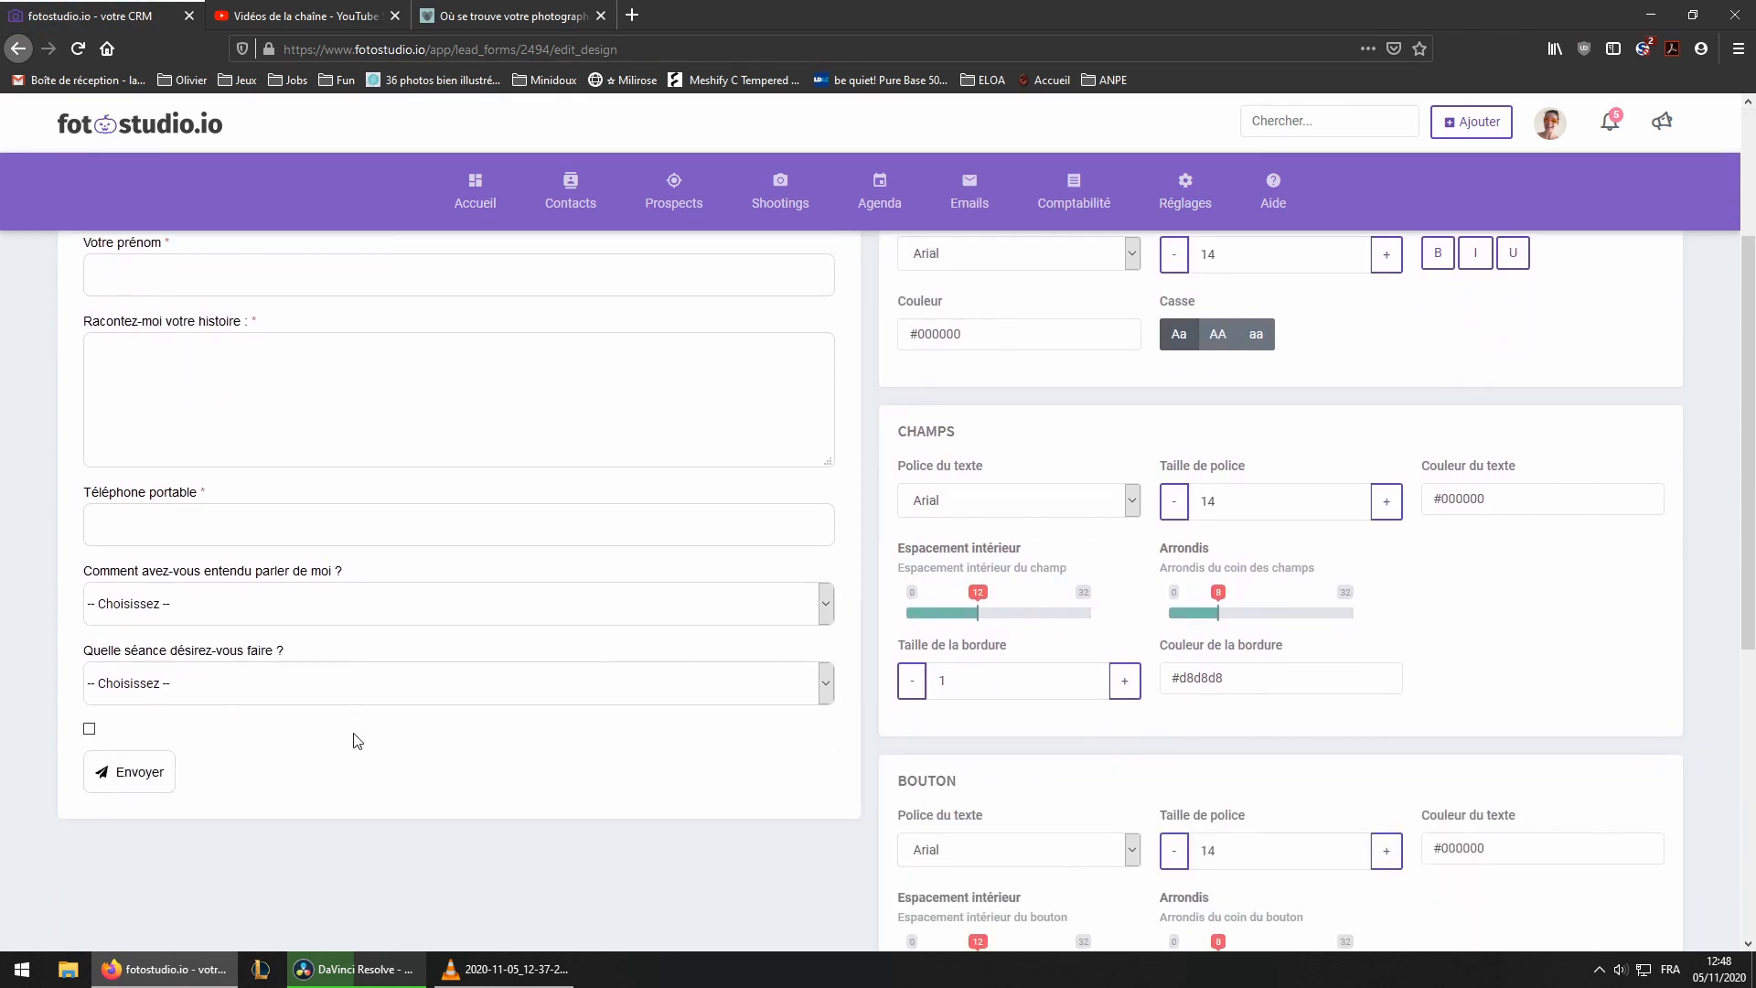
scroll(358, 732, up, 3)
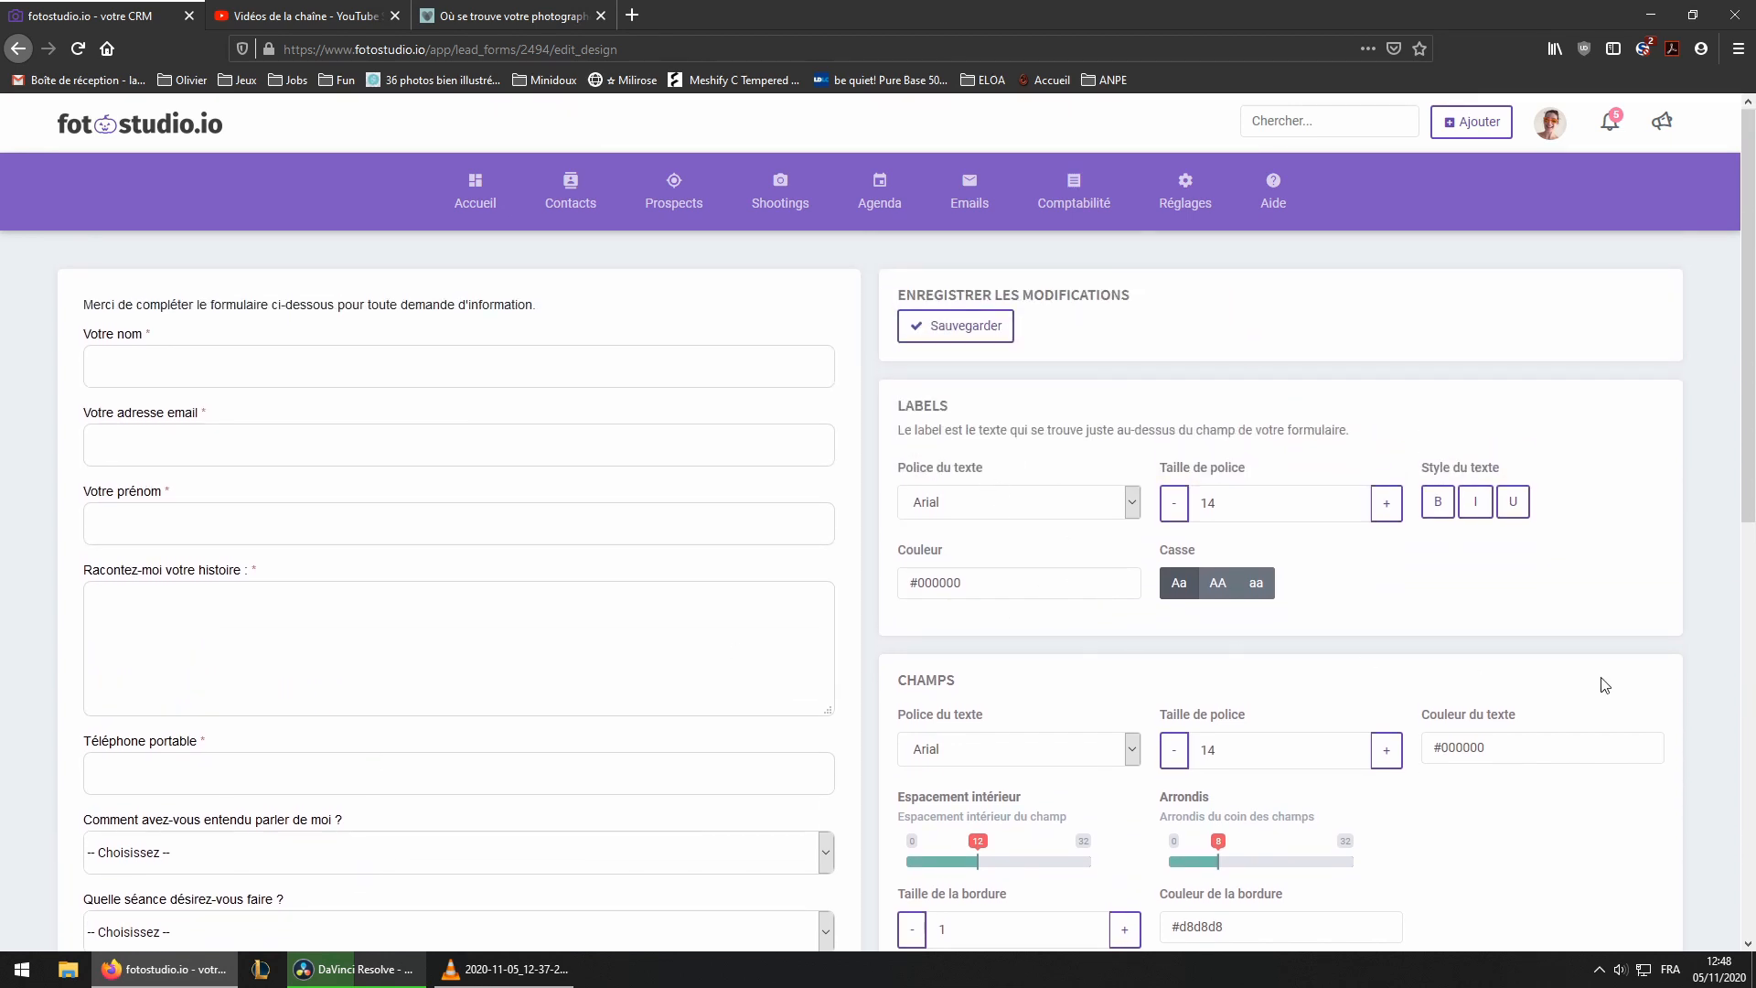
scroll(1399, 651, down, 3)
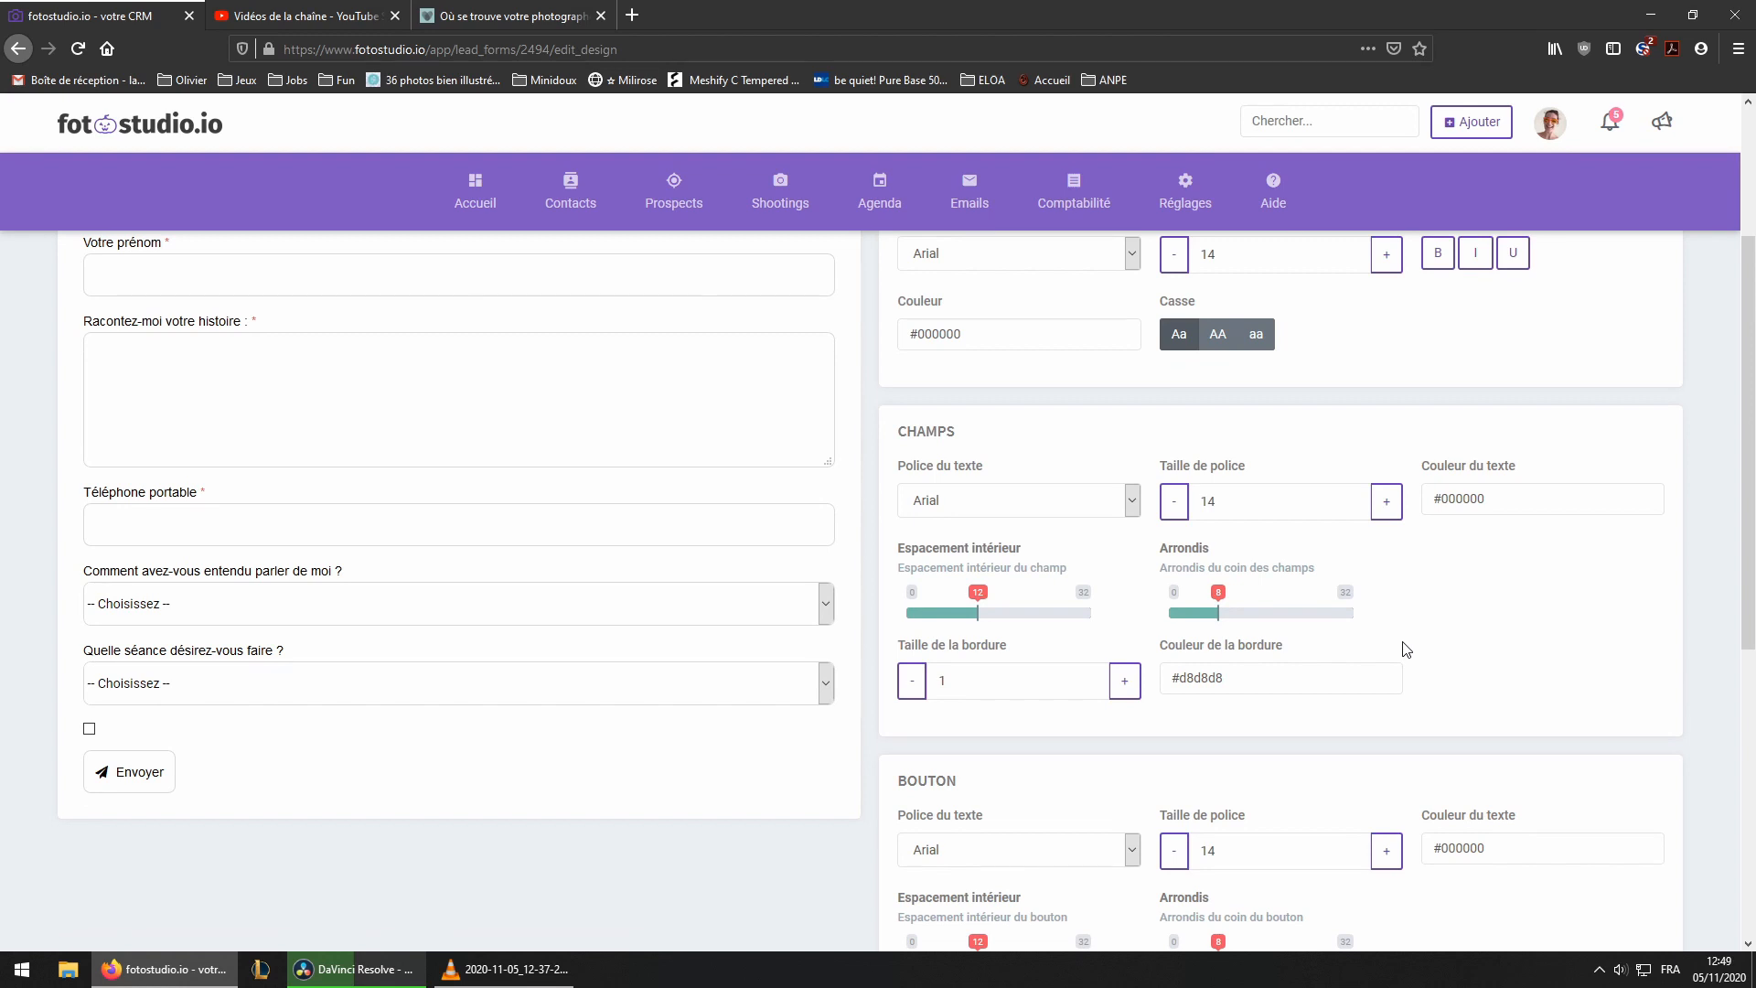
Compare the form's style settings with the contact form on the photographer's website, then save the customisation
scroll(1413, 651, down, 4)
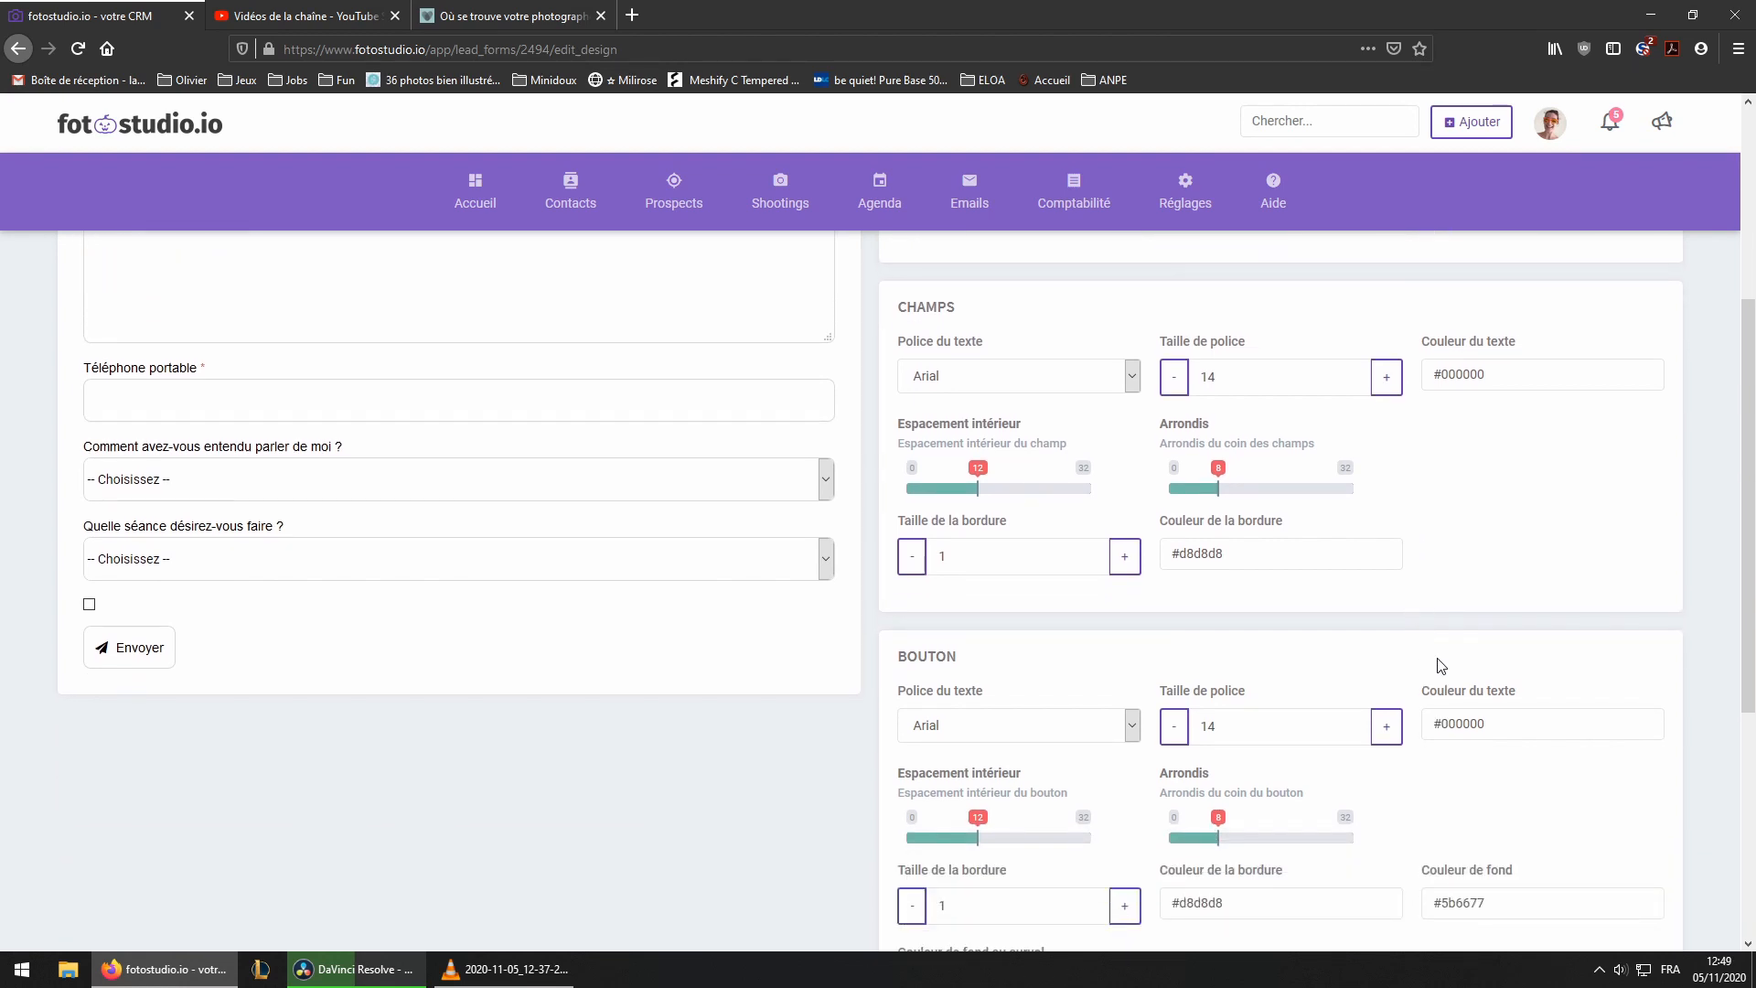
scroll(1463, 654, down, 3)
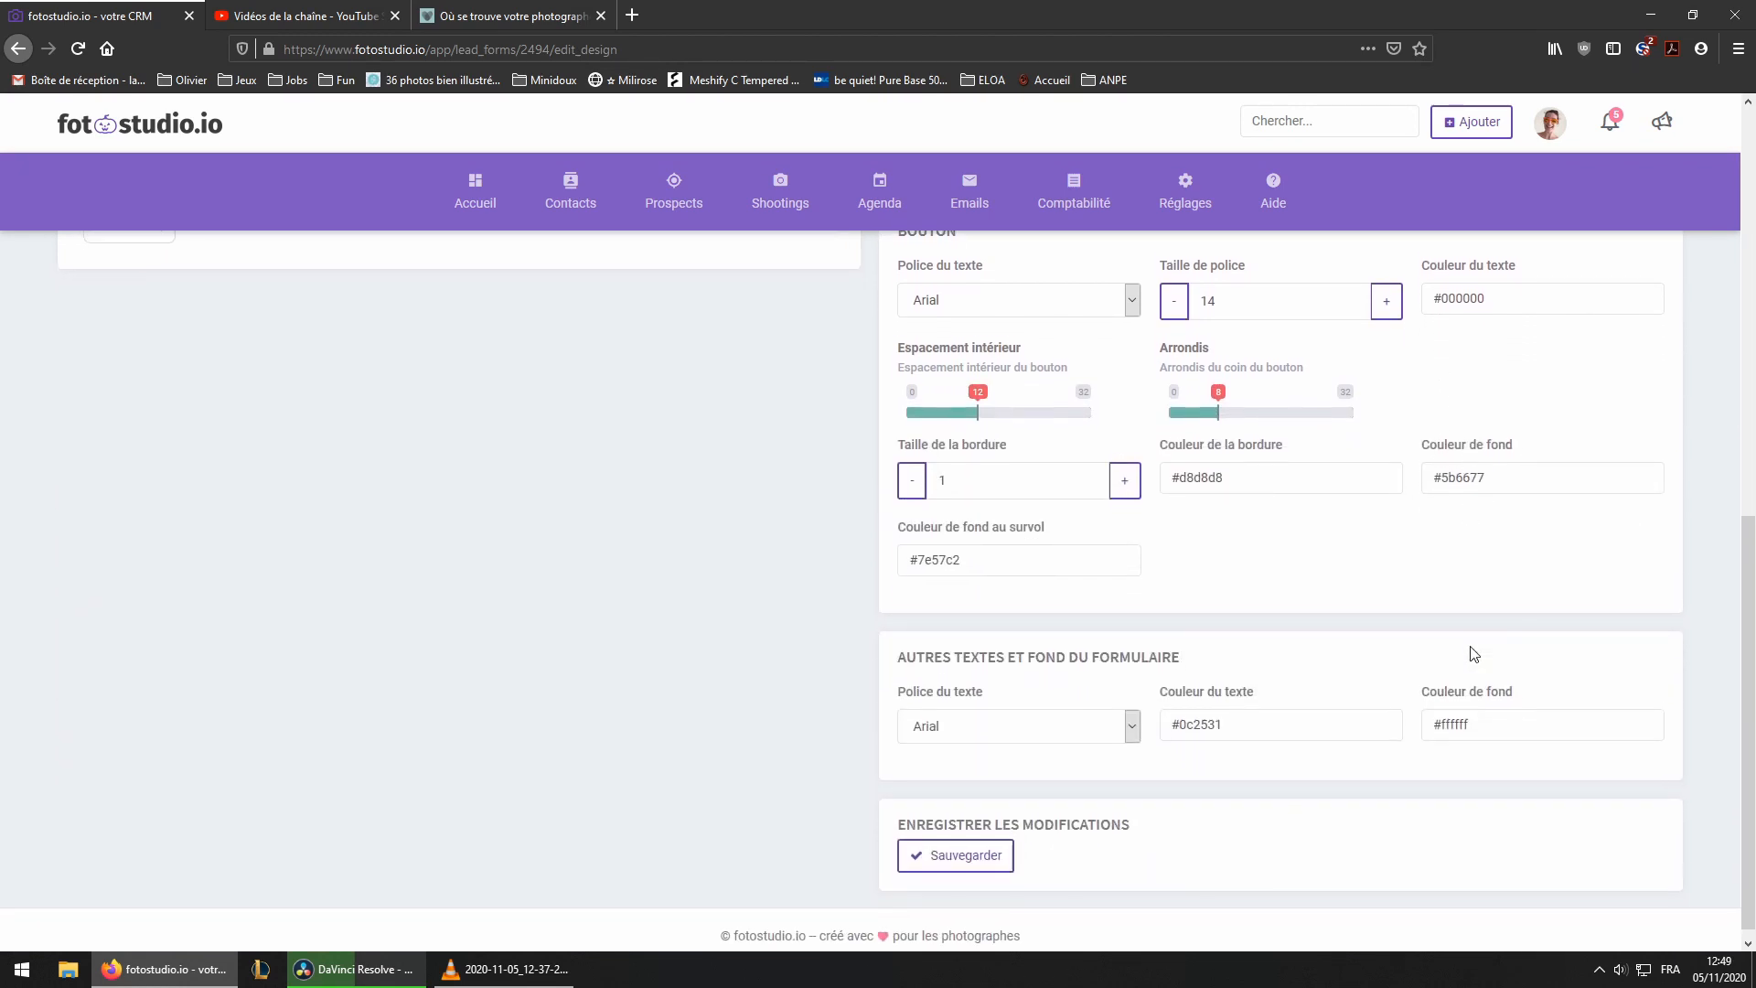
scroll(685, 607, up, 5)
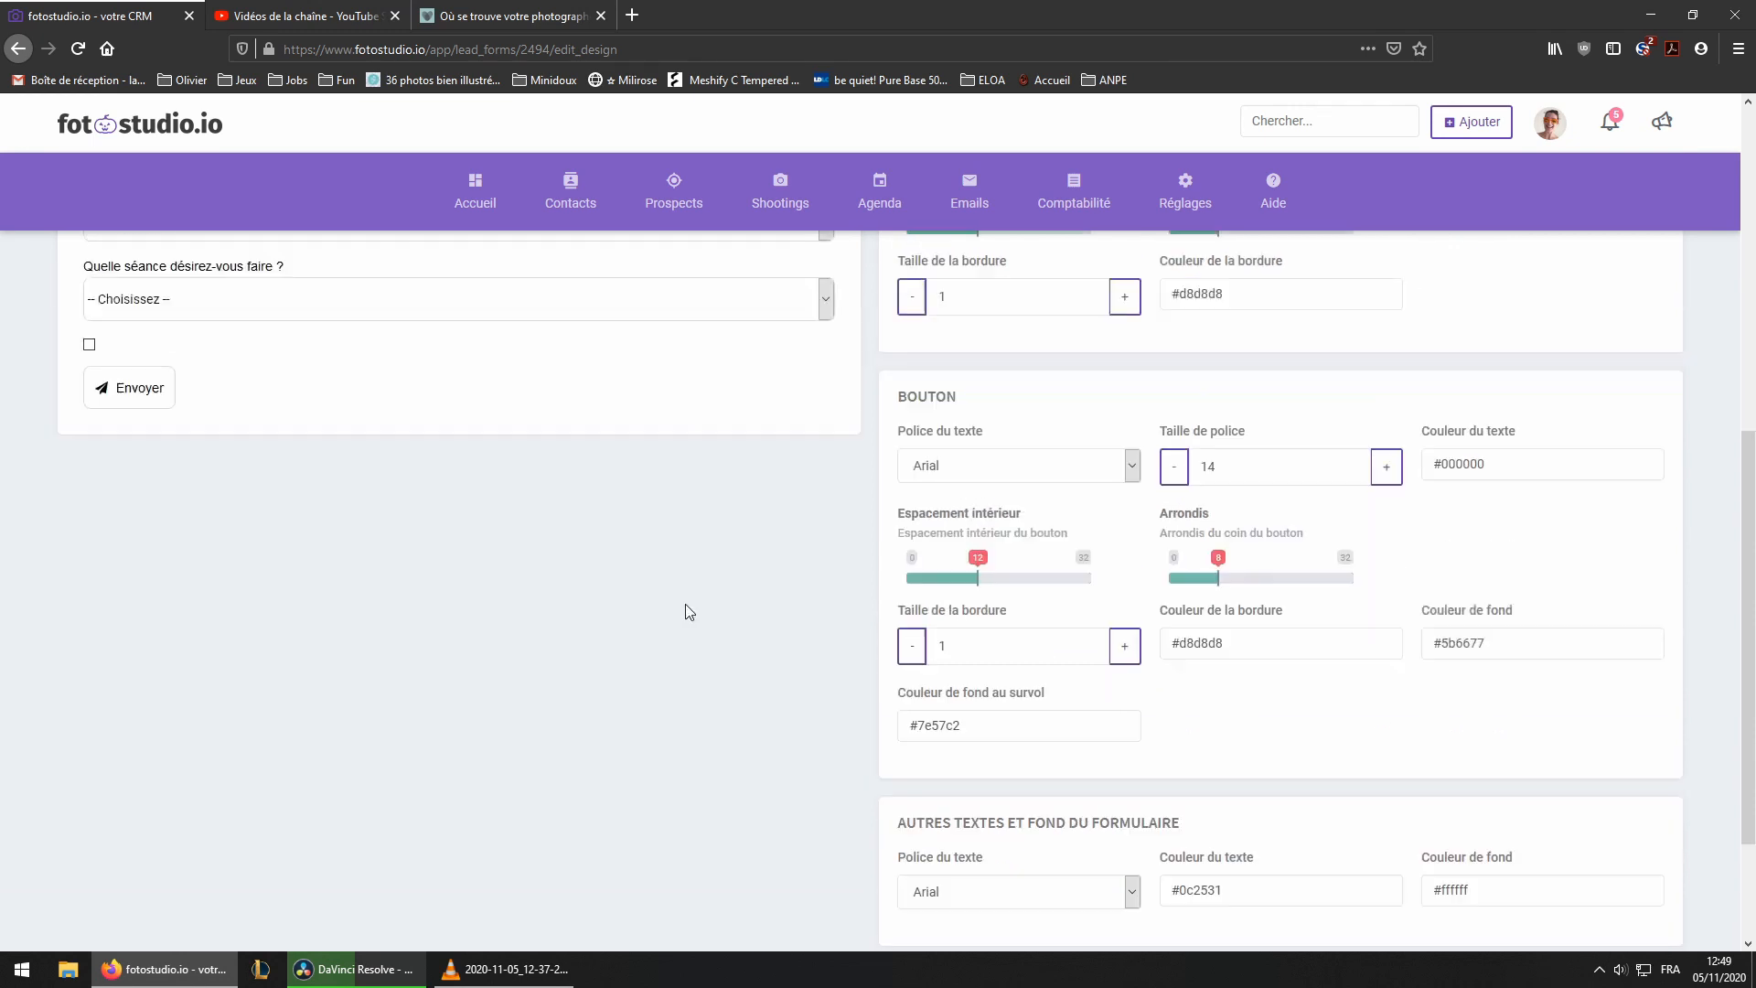
scroll(690, 613, up, 3)
click(507, 16)
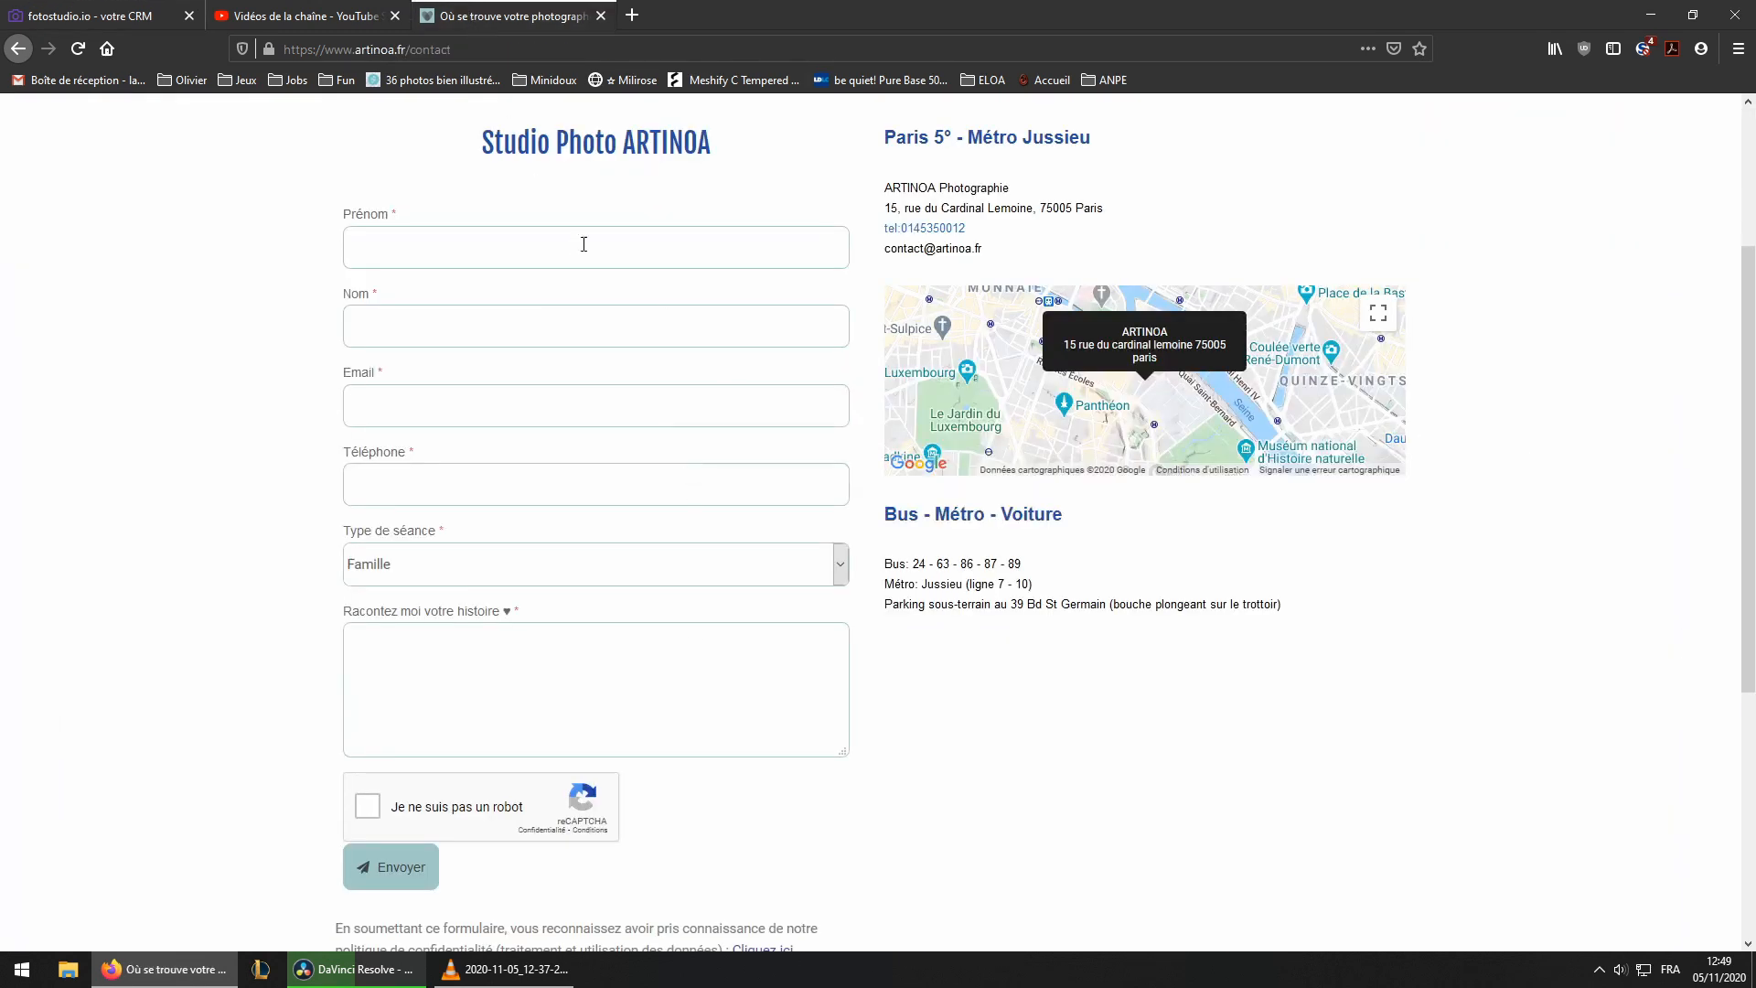
scroll(706, 642, up, 3)
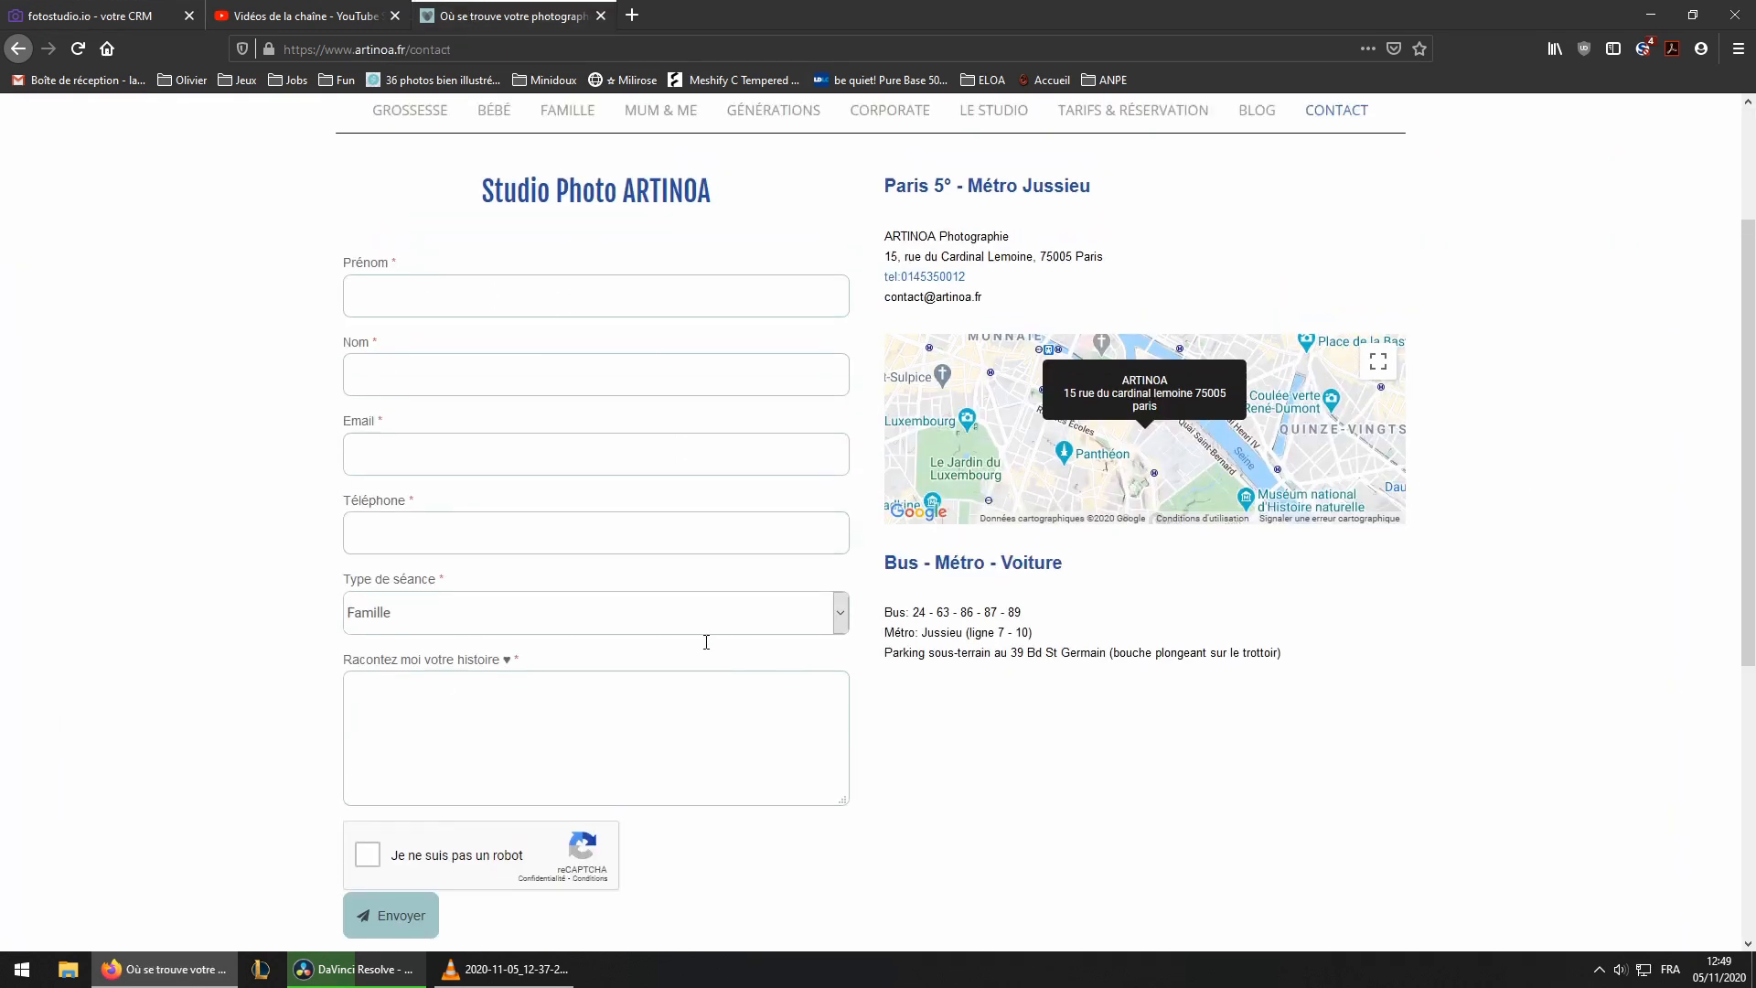
scroll(1525, 595, down, 4)
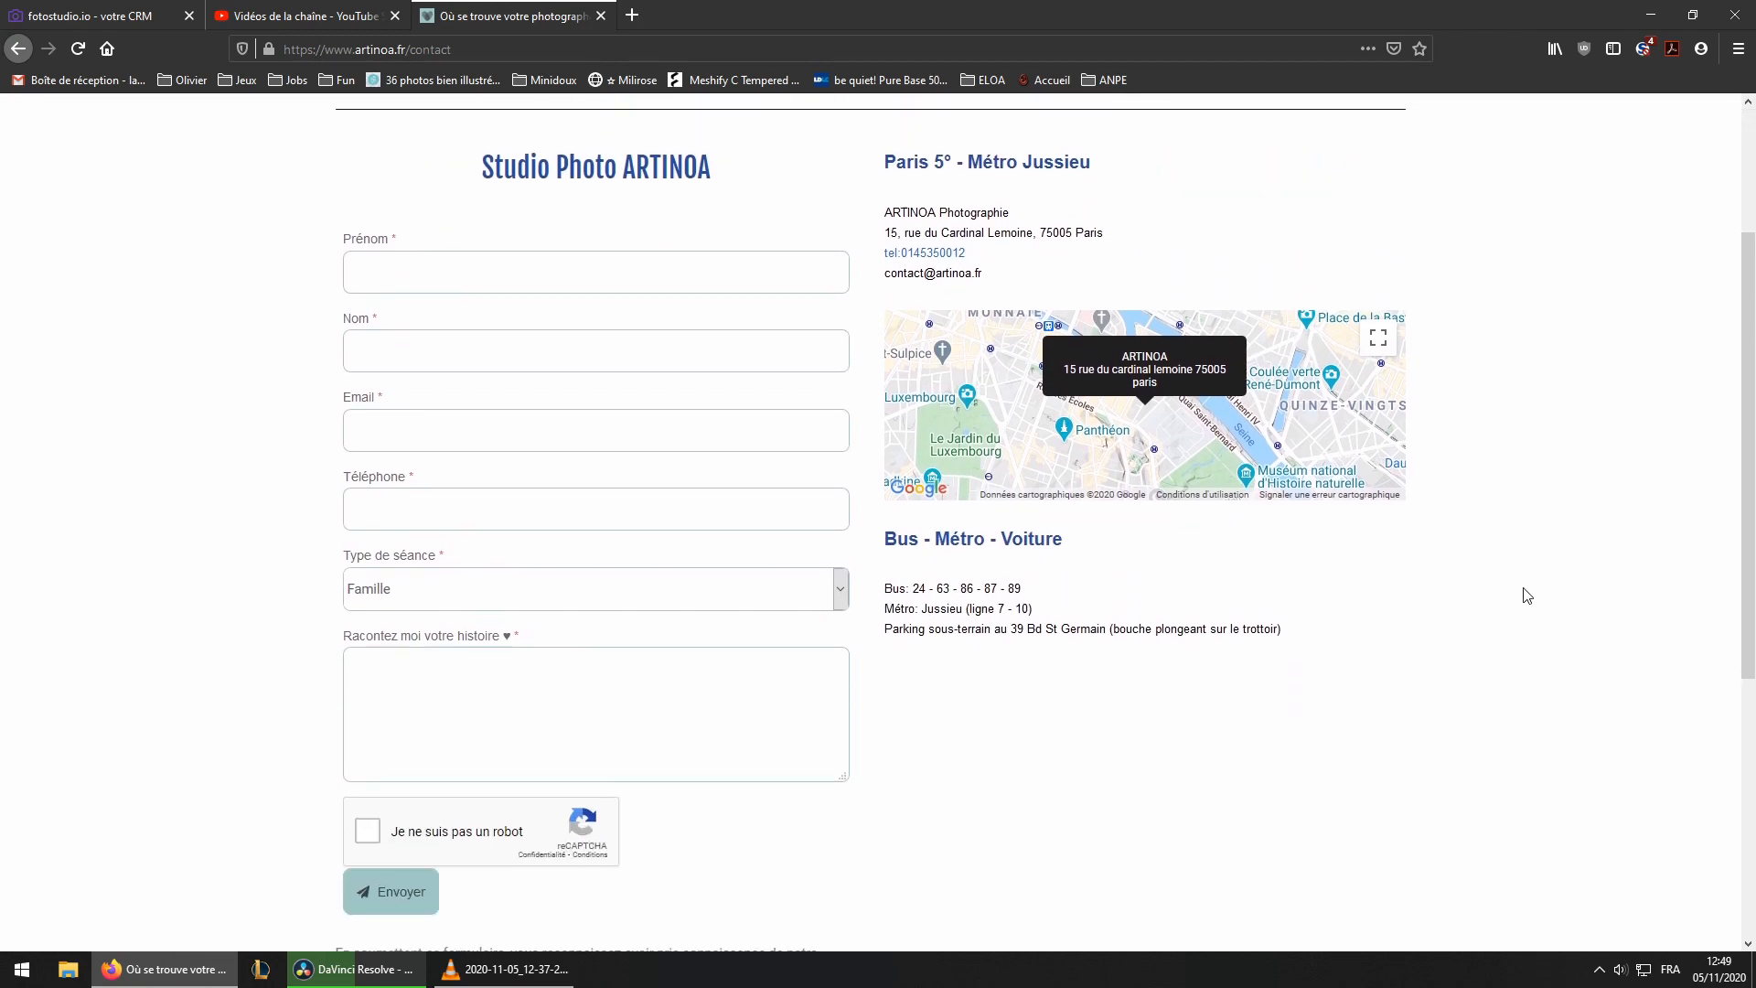
scroll(388, 731, up, 4)
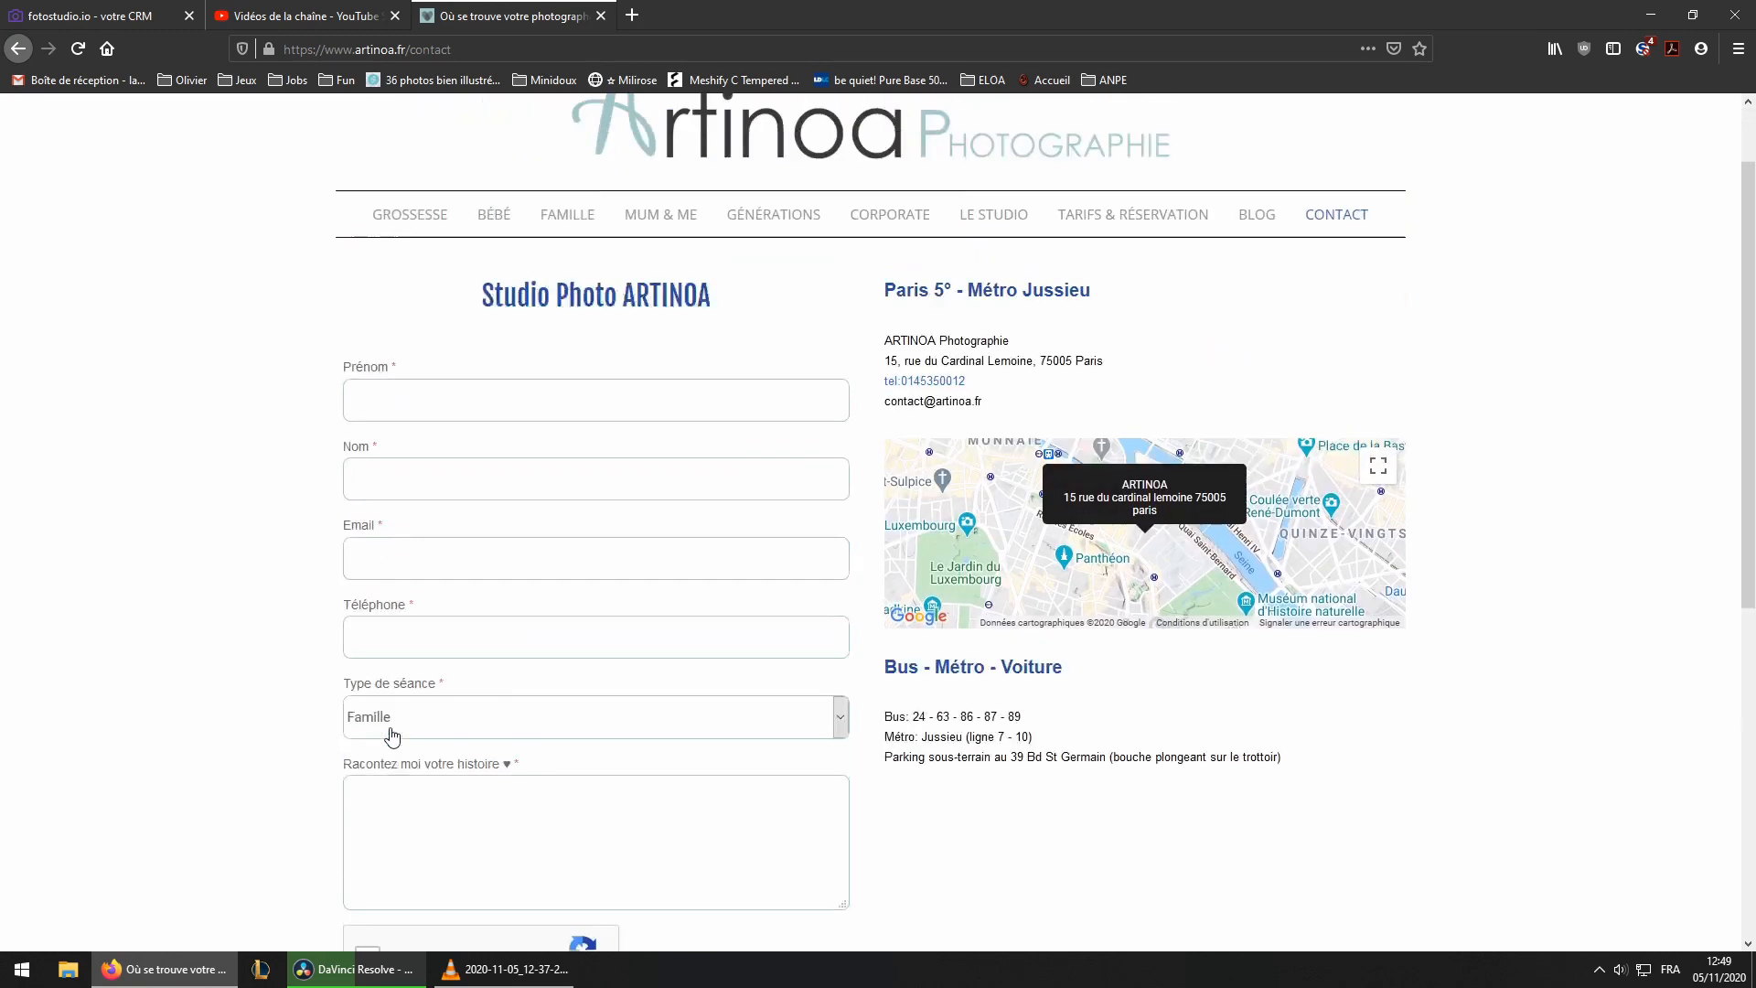
click(101, 15)
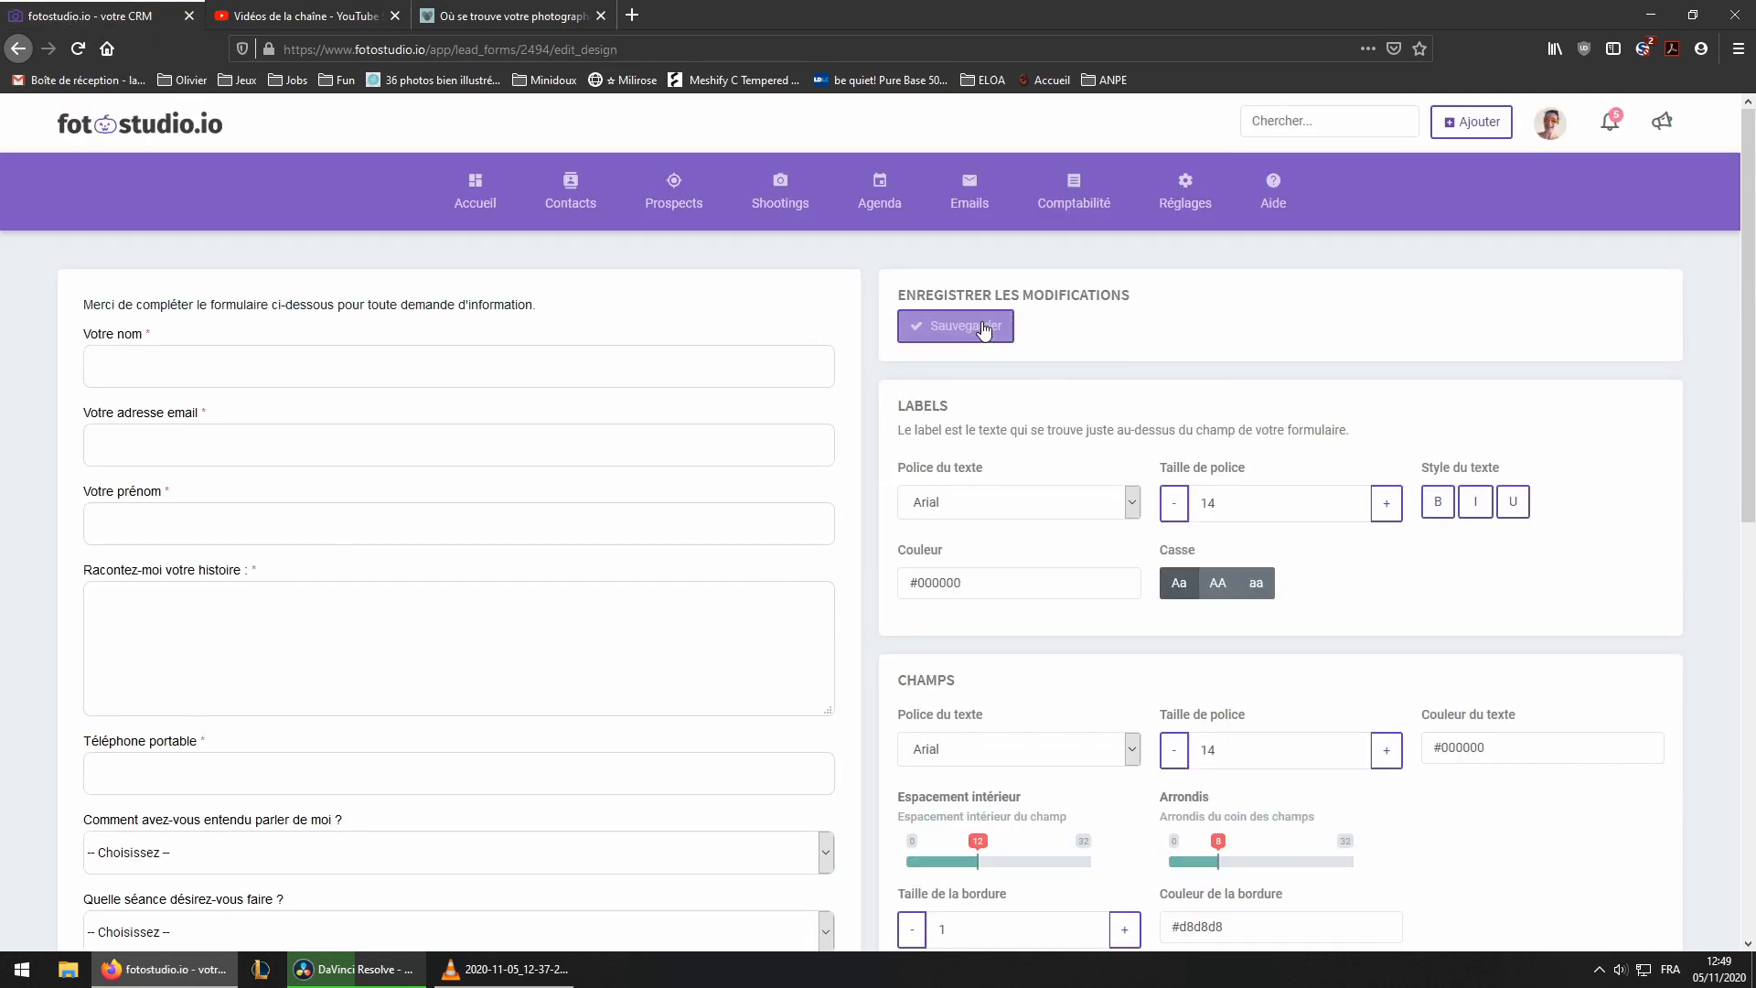
click(951, 331)
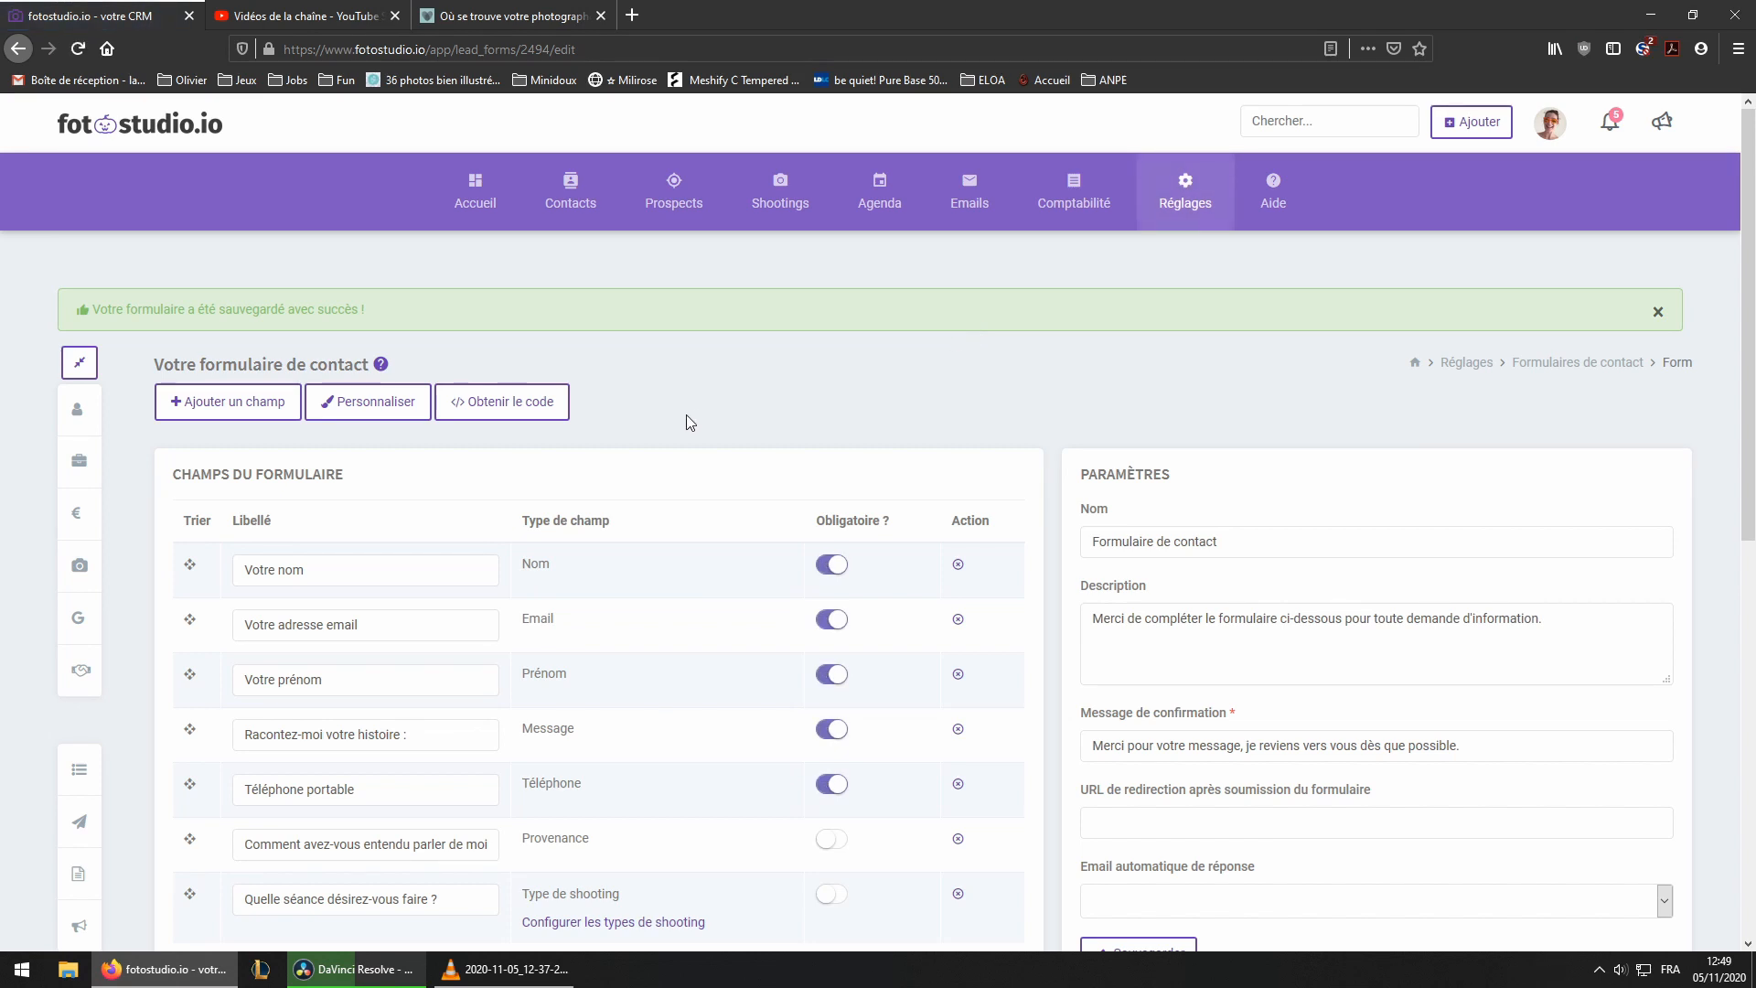
Examine the Google Analytics tracking settings at the bottom of the form's settings page
scroll(689, 422, down, 6)
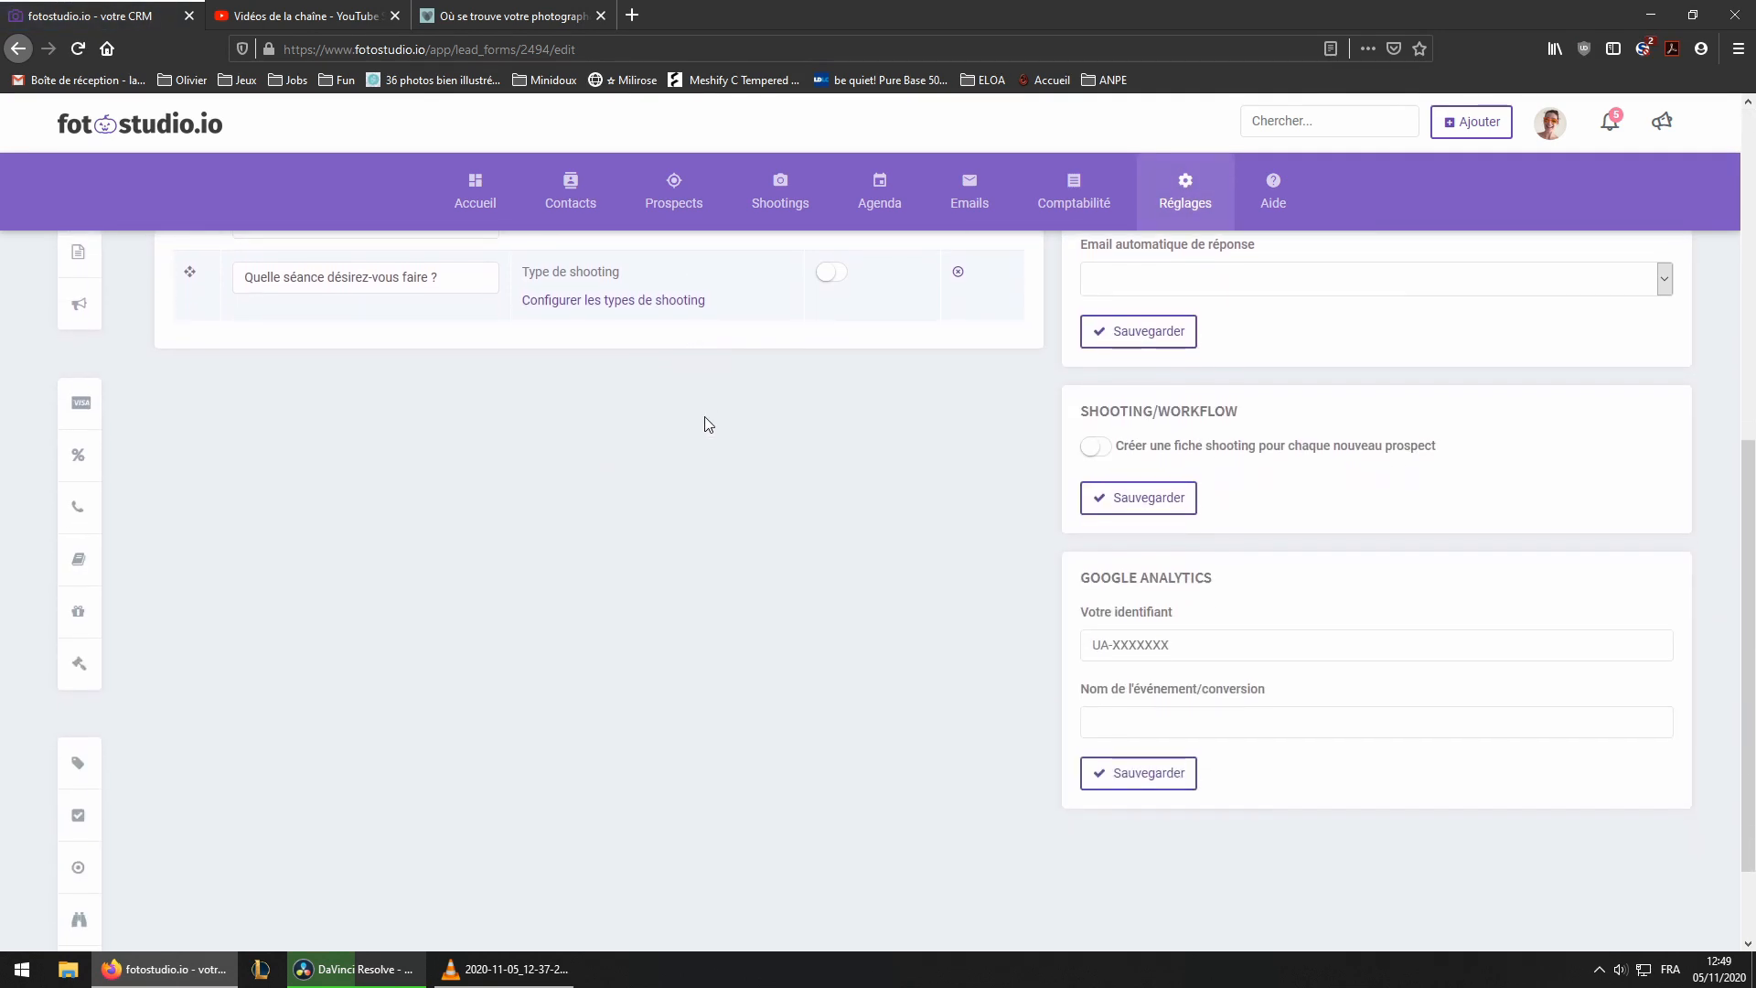
scroll(707, 423, down, 2)
drag(1100, 457, 1228, 462)
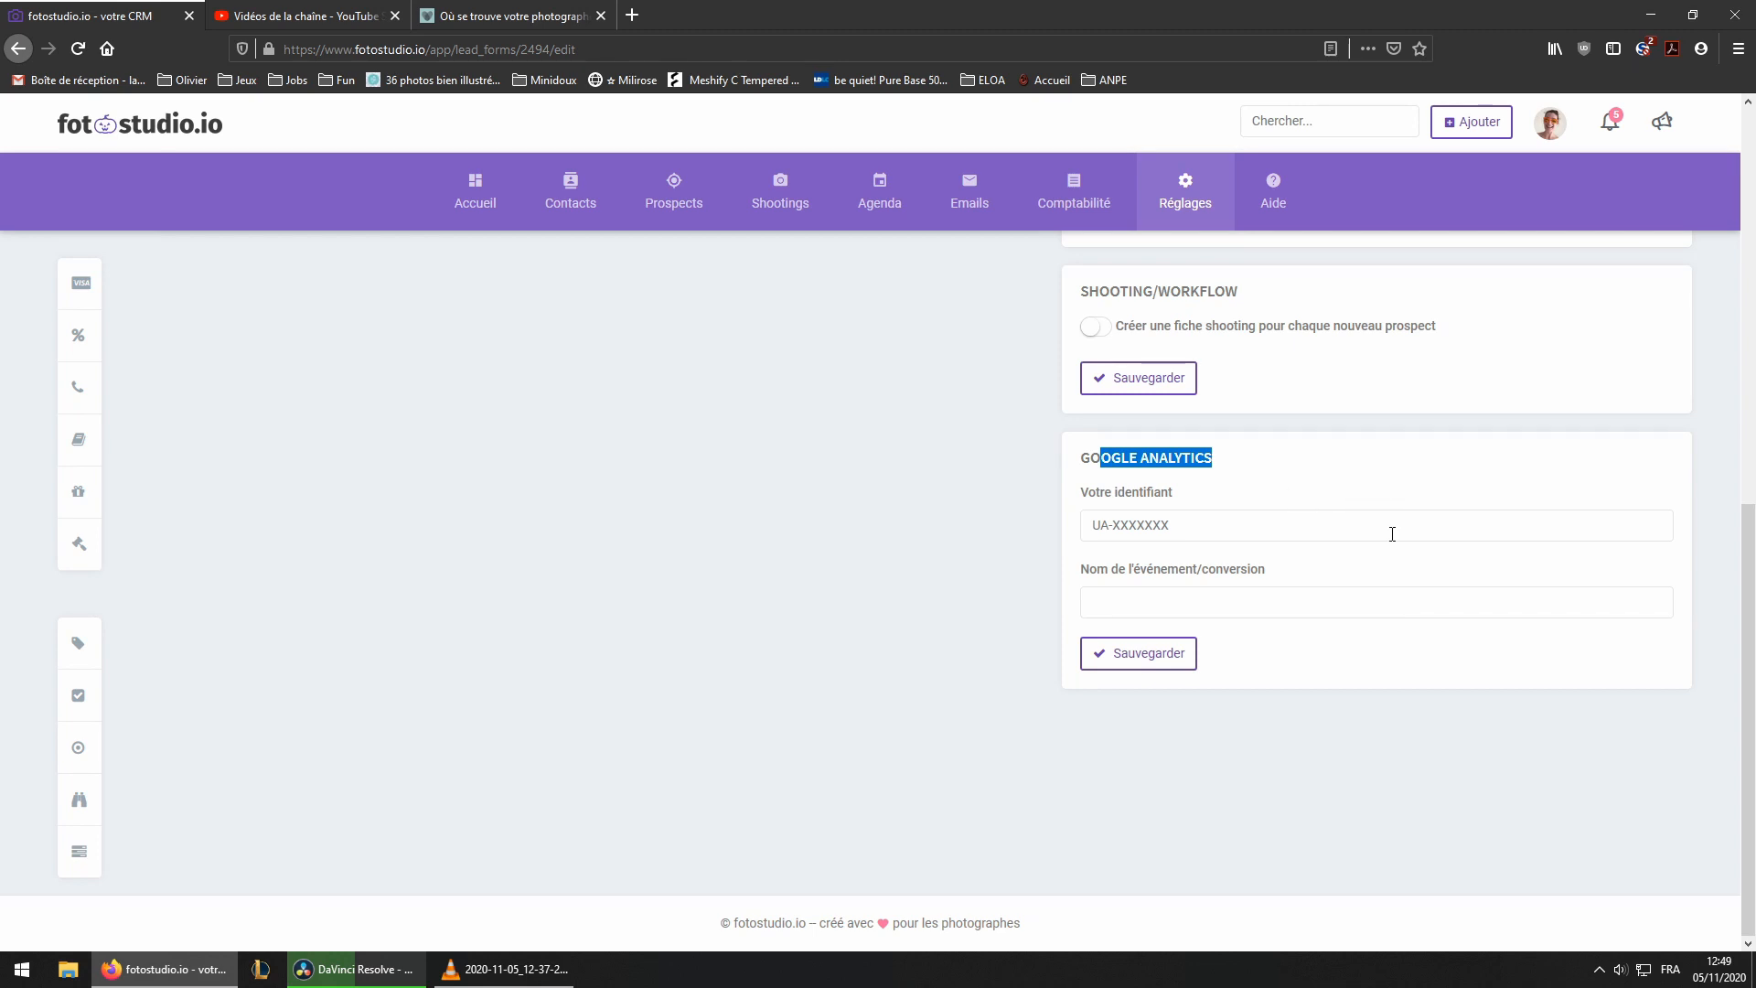
click(1271, 530)
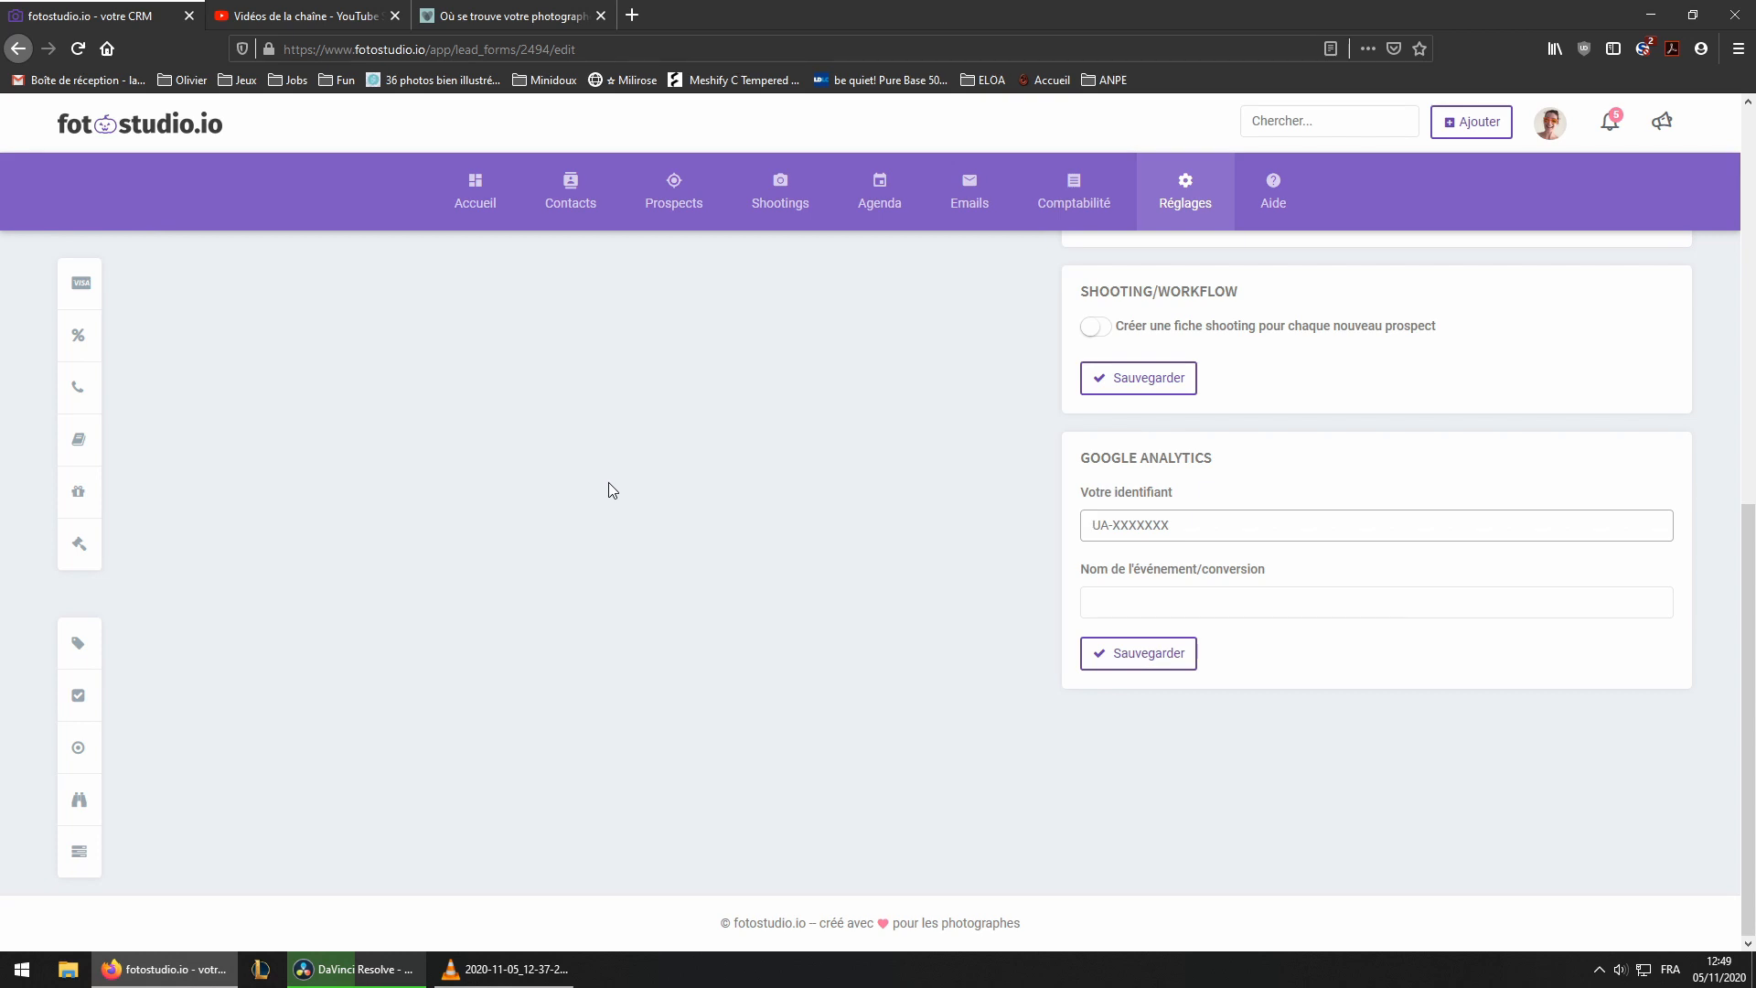
scroll(607, 481, up, 4)
scroll(629, 504, up, 4)
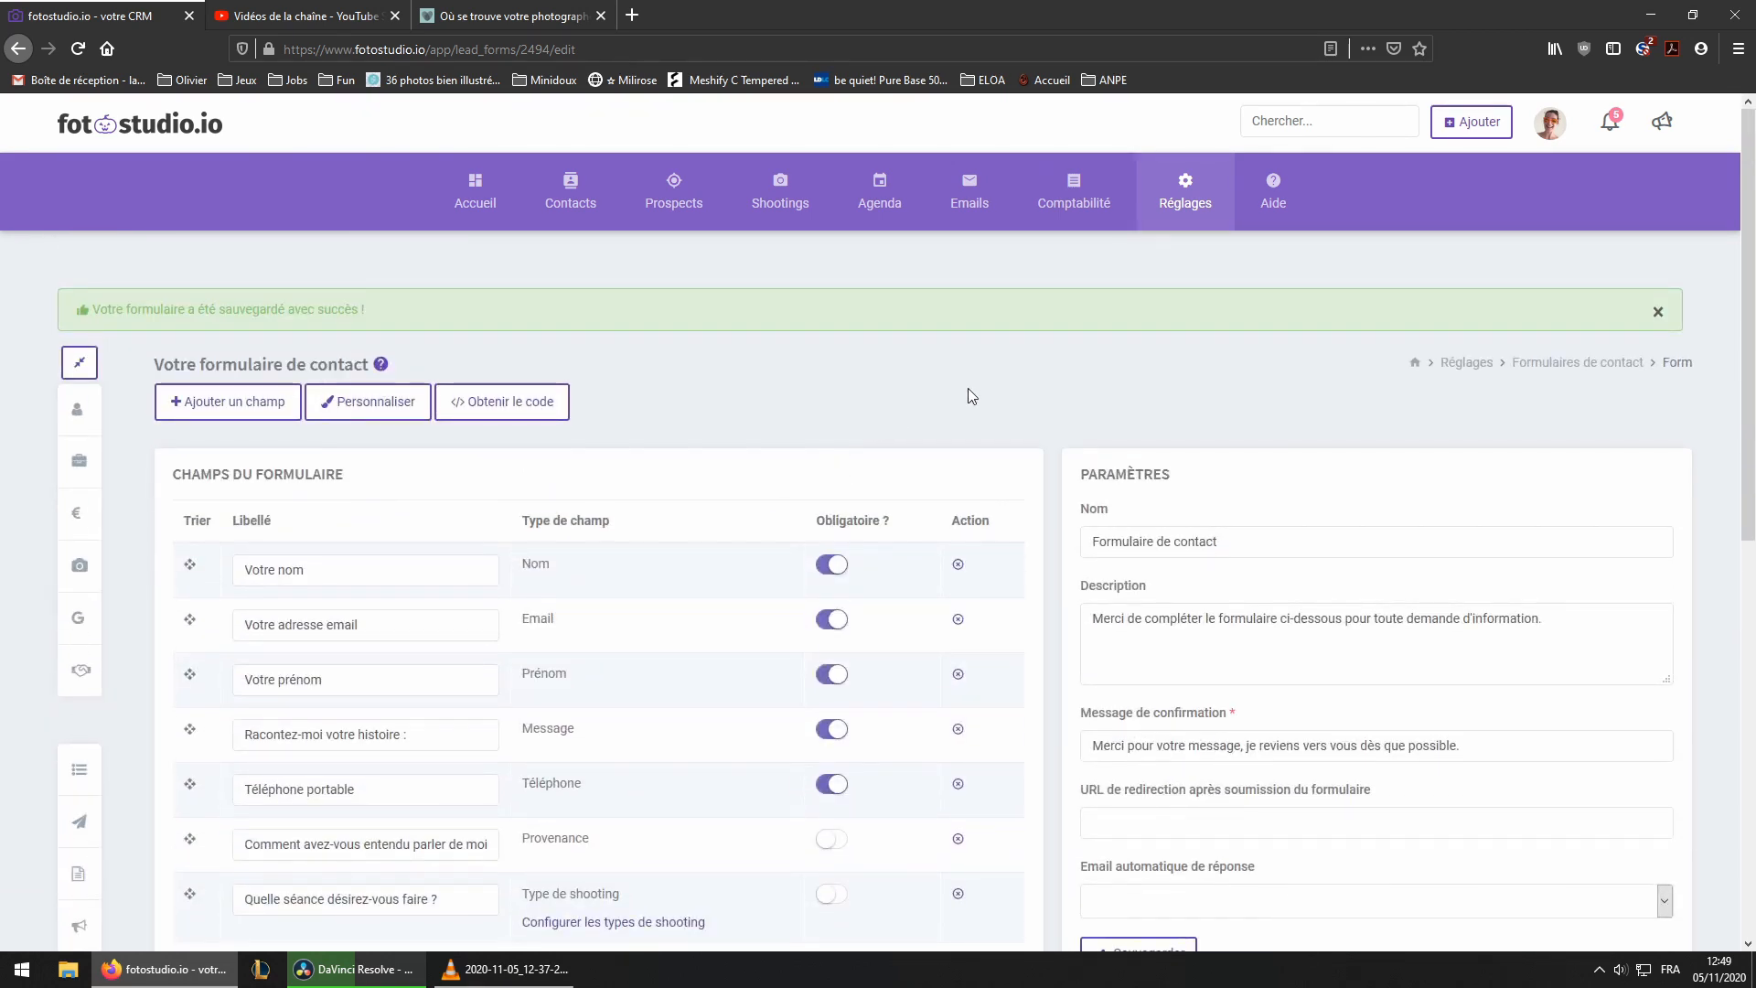
Create a new contact form and delete all its fields except 'Votre adresse email'
click(1570, 365)
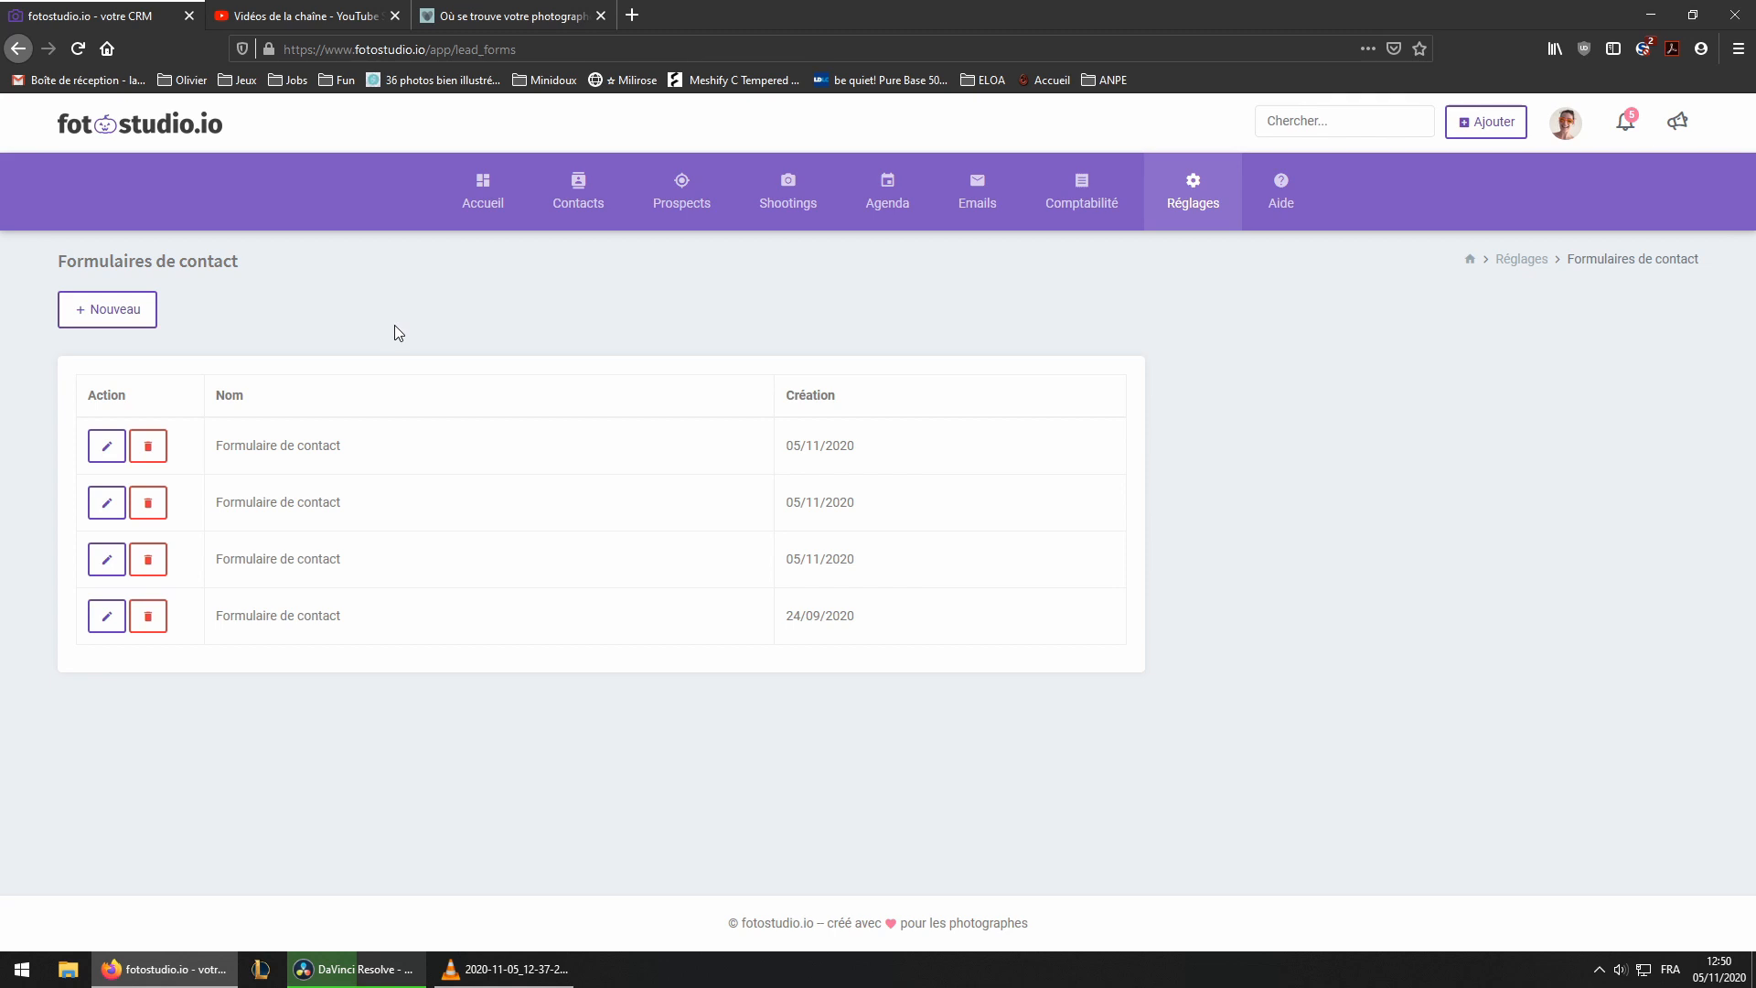
click(107, 309)
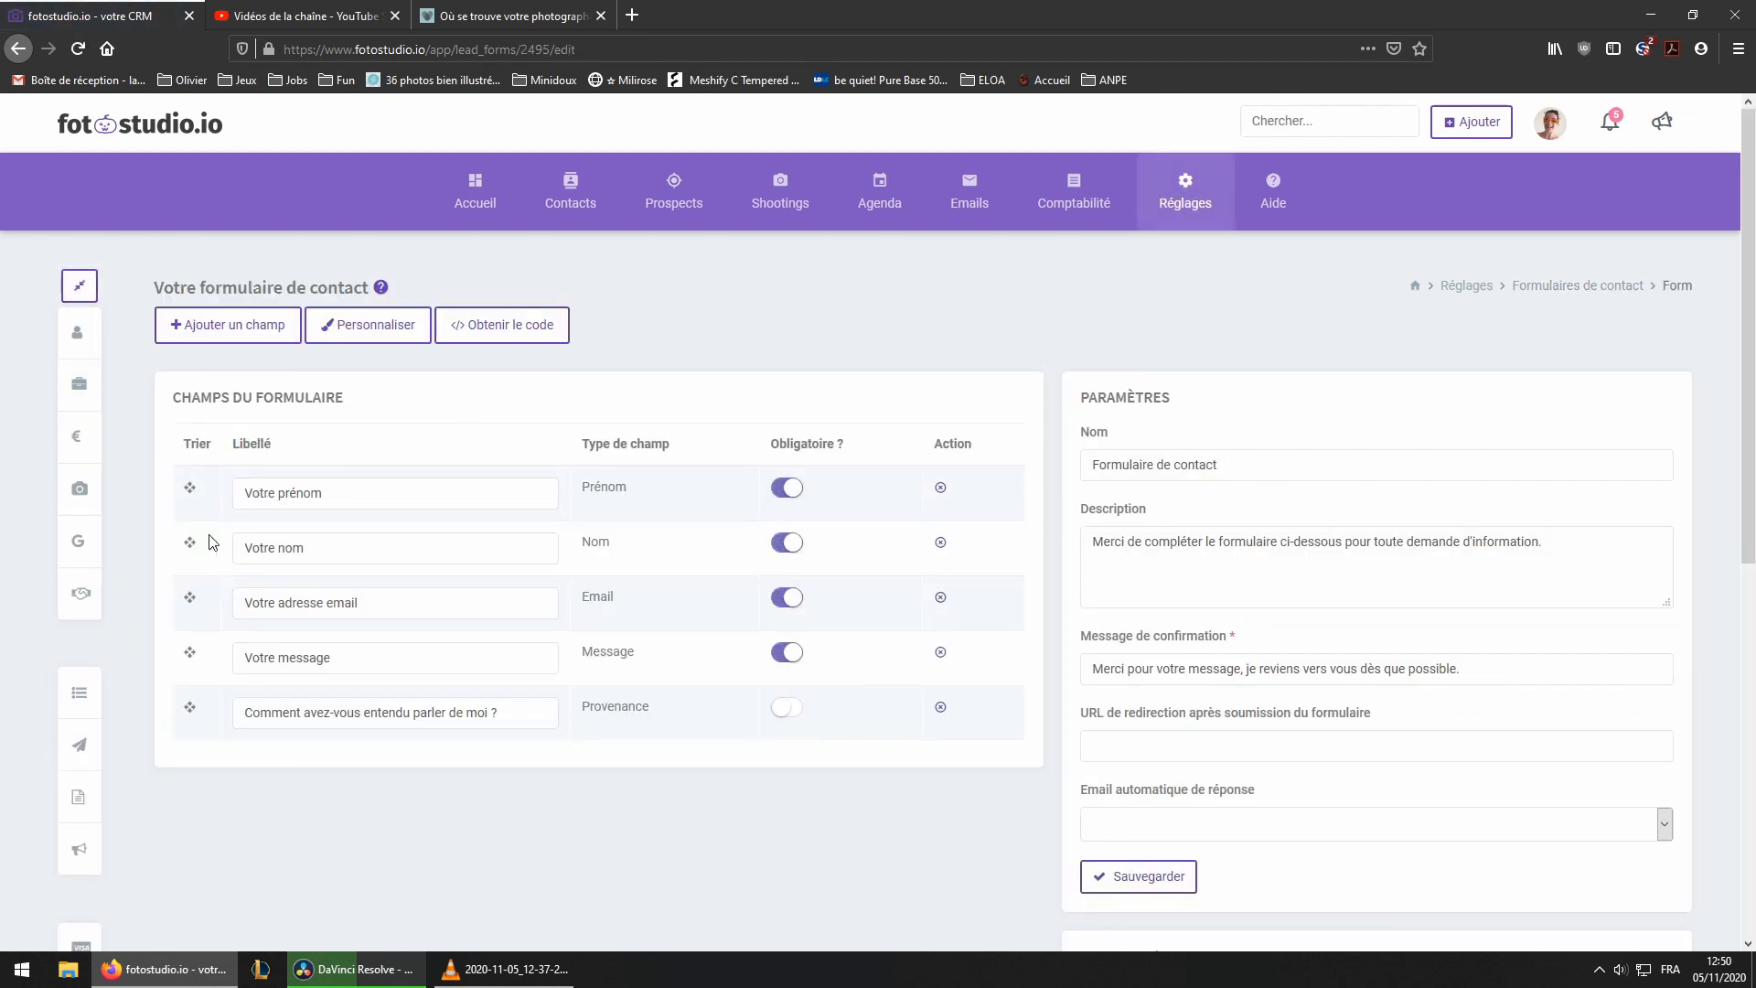
click(940, 488)
click(906, 565)
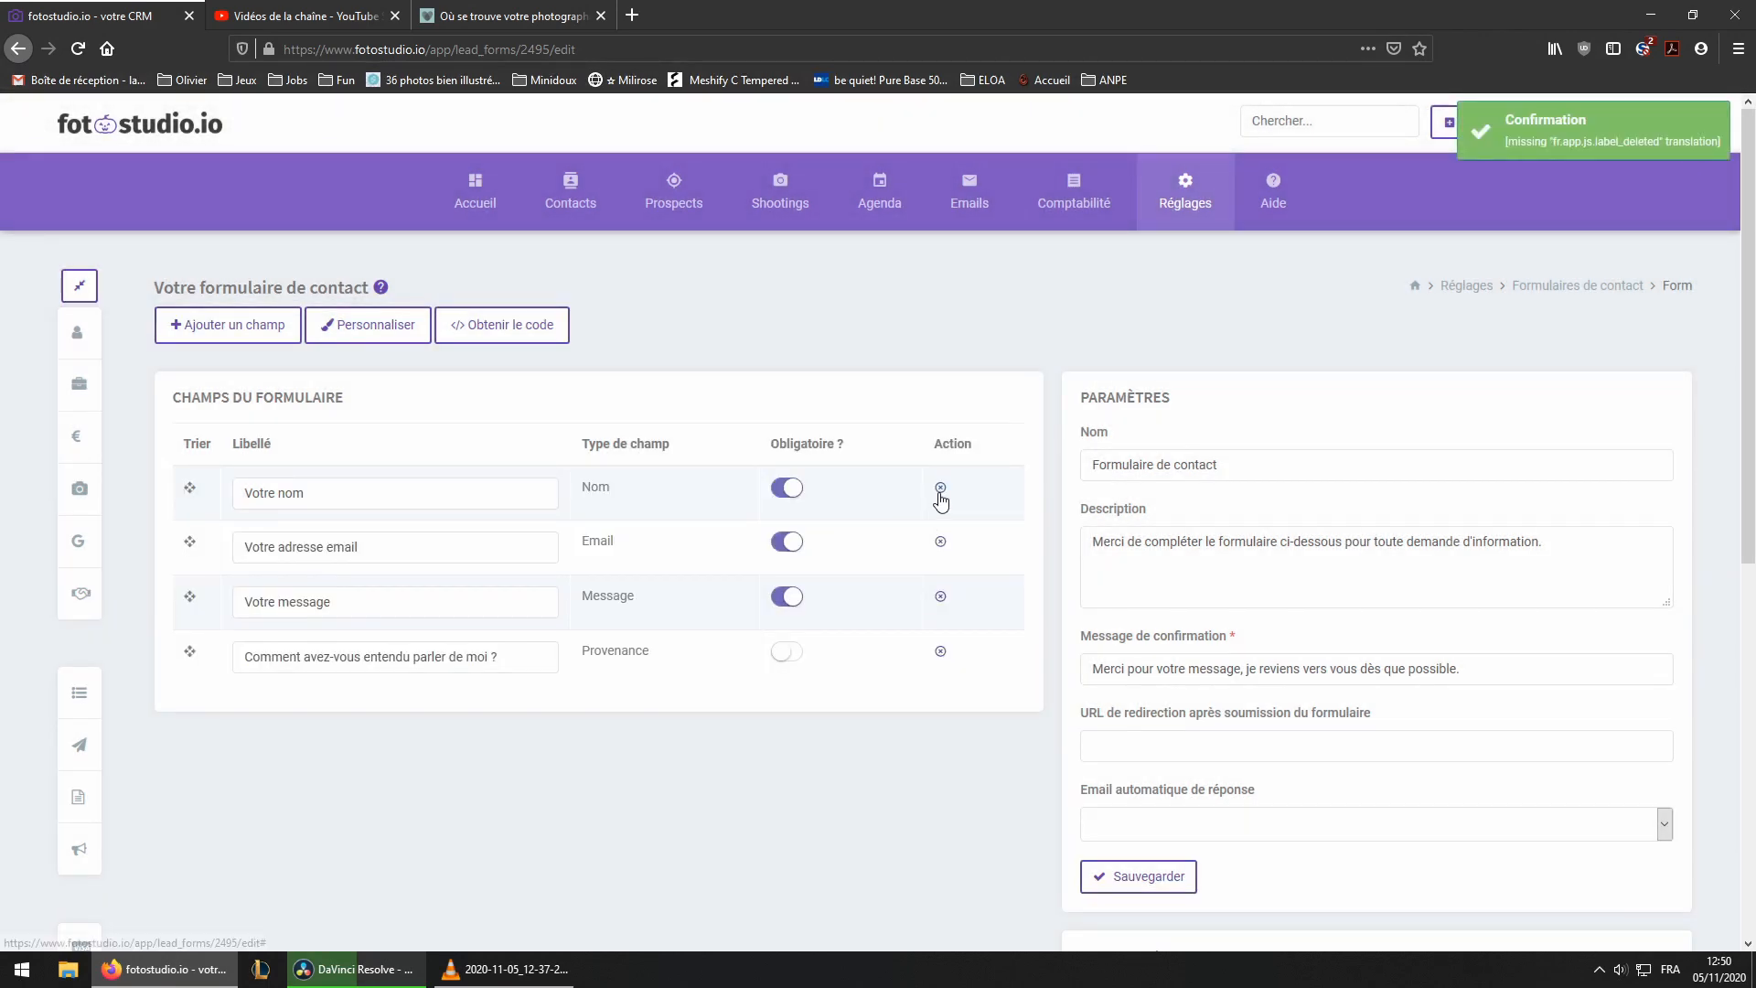
click(940, 487)
click(905, 560)
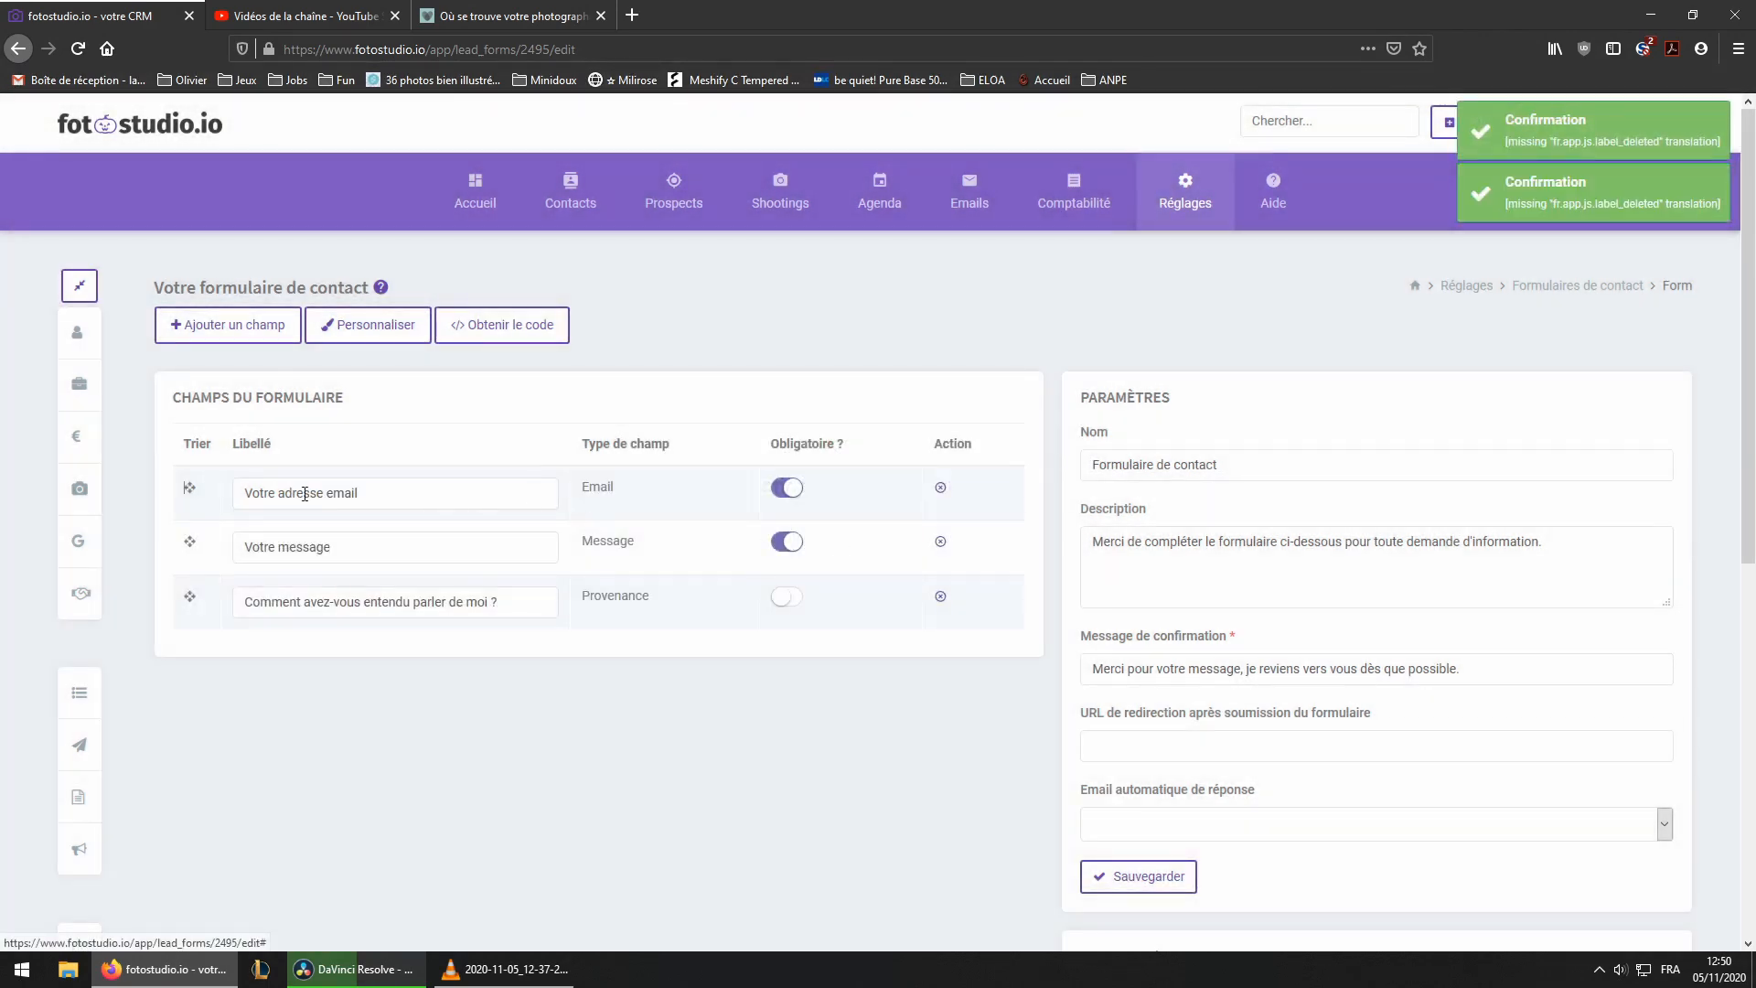
click(940, 545)
click(898, 569)
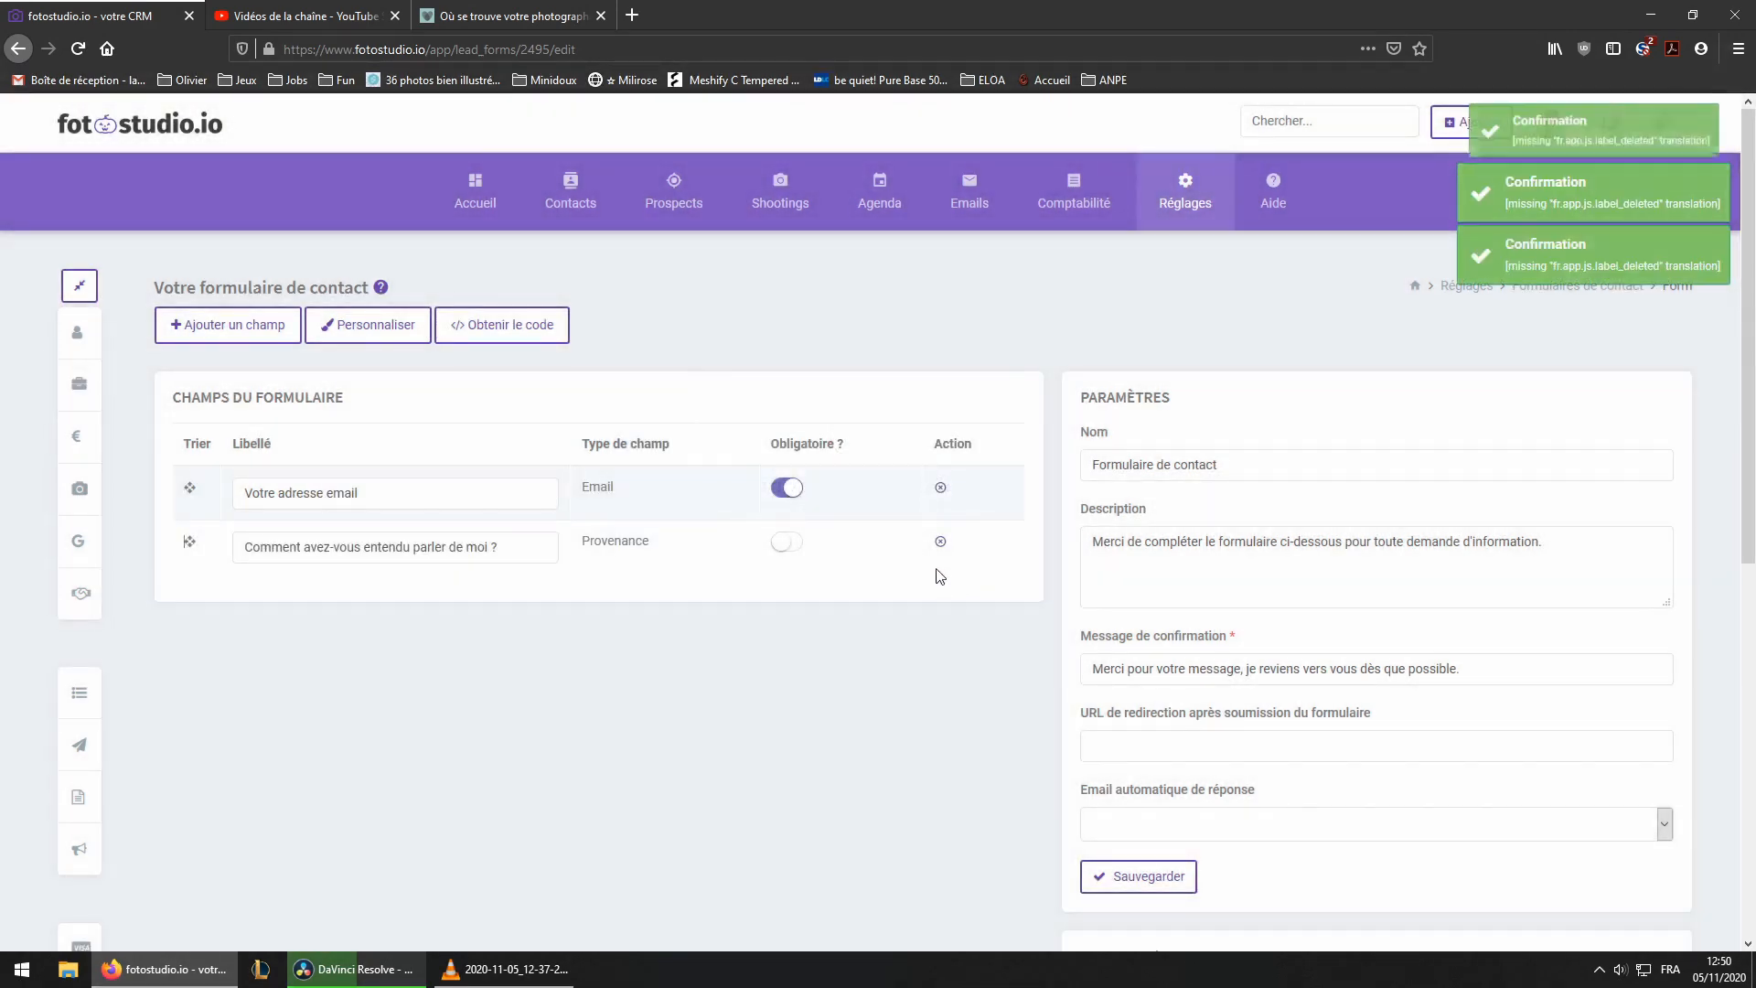
click(940, 545)
click(900, 564)
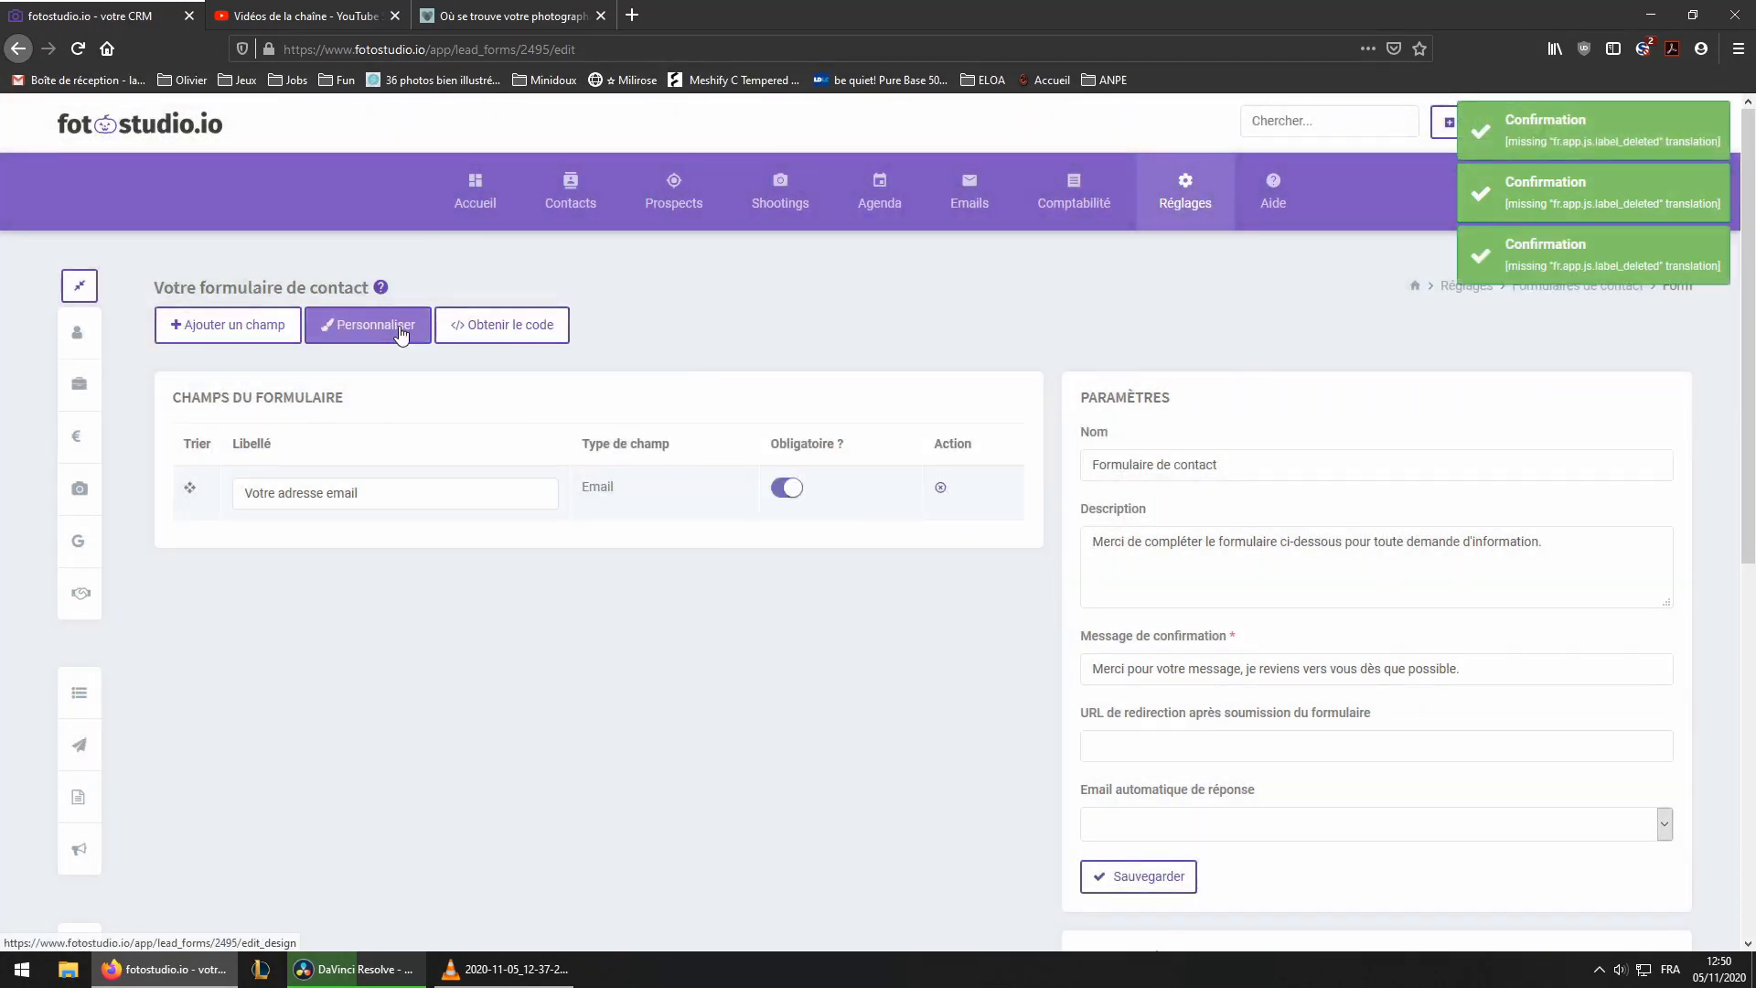
Preview the new form in the customisation view and return to its field list
click(371, 331)
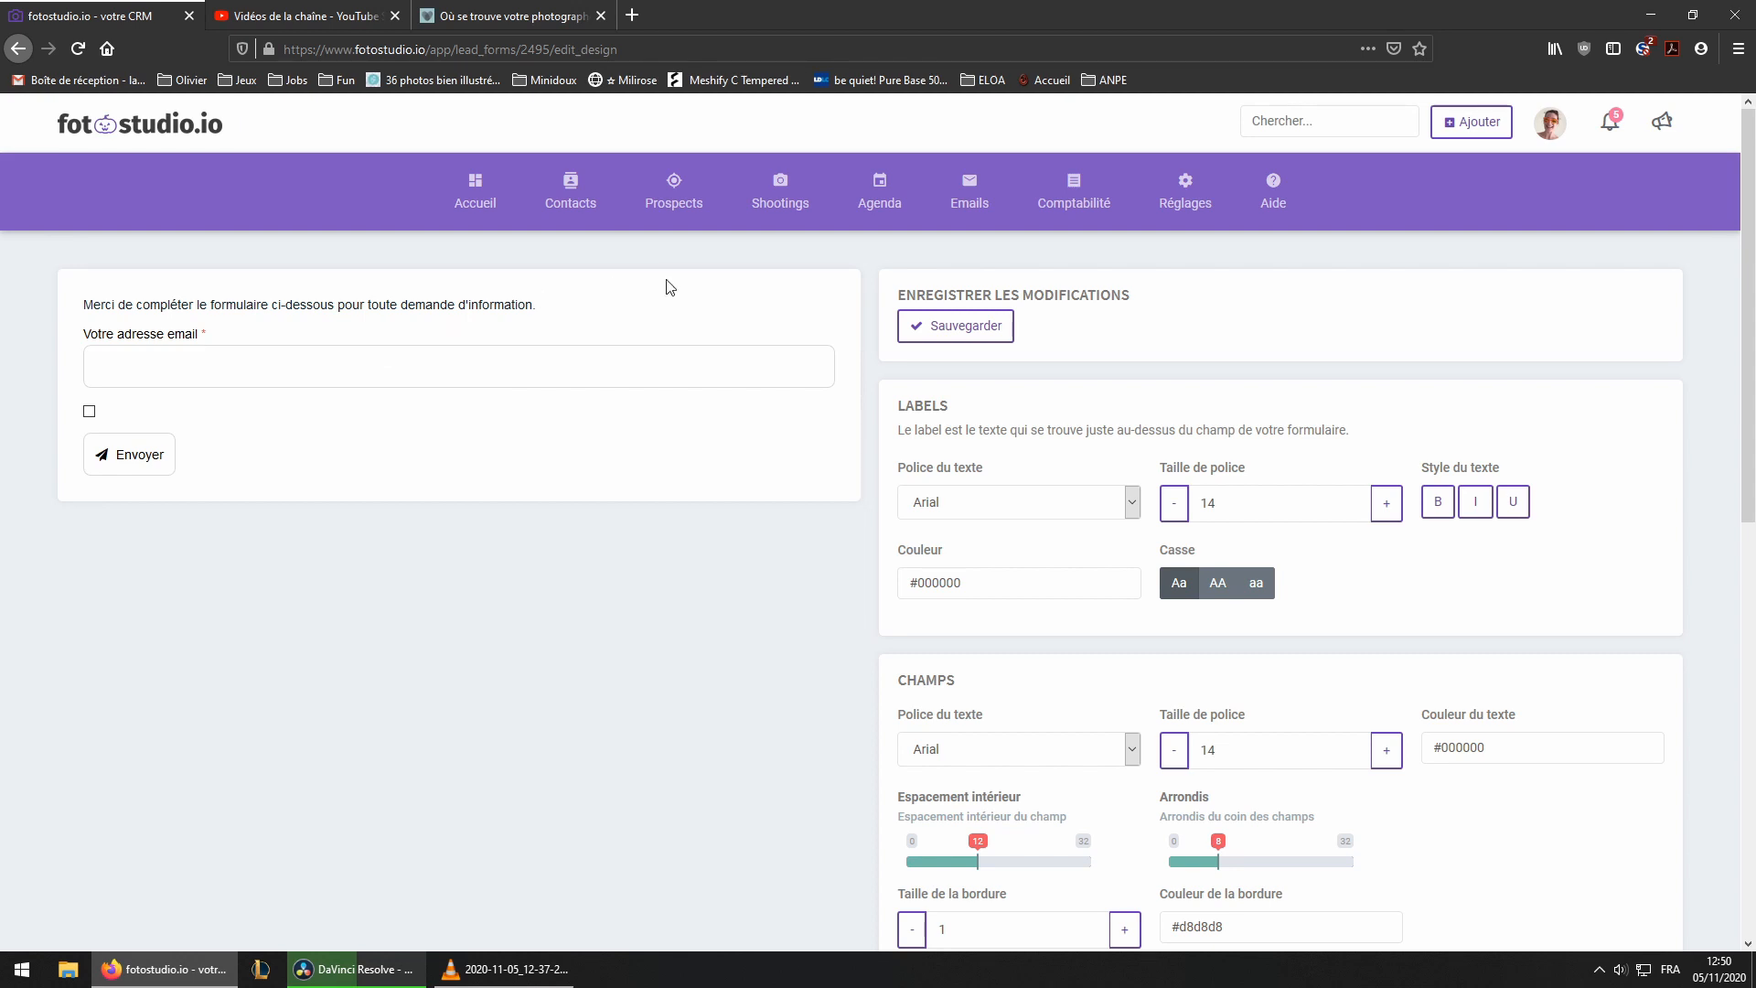
click(16, 51)
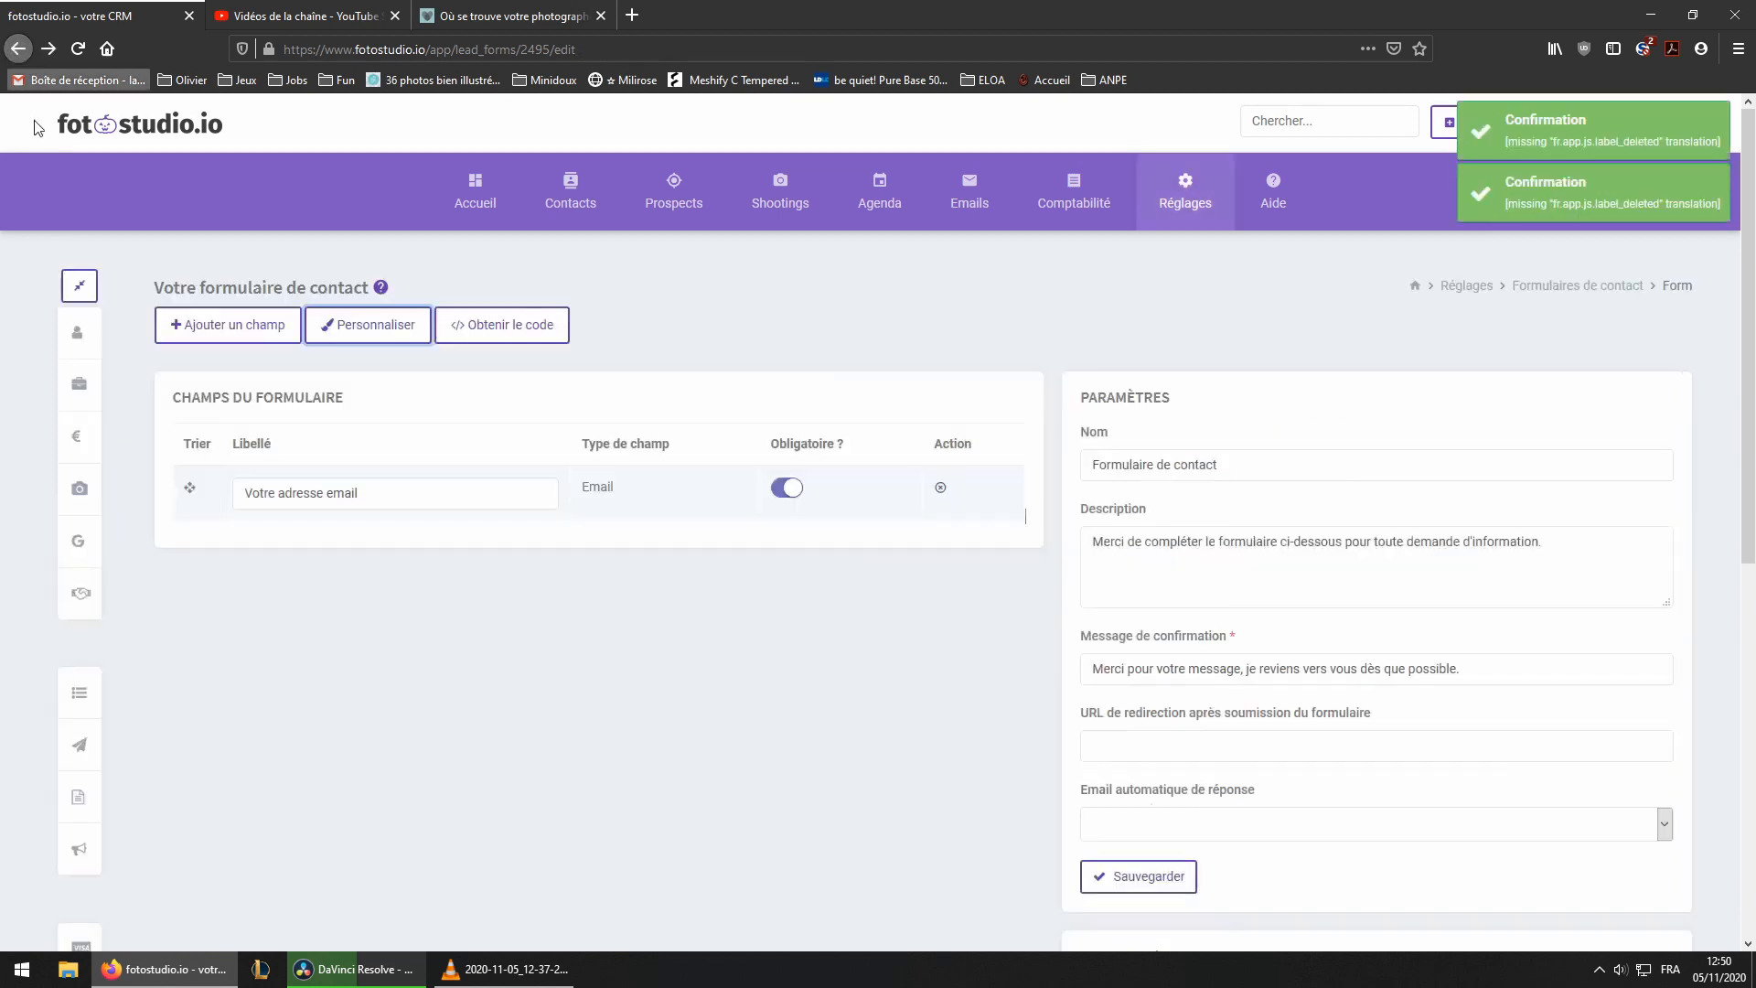